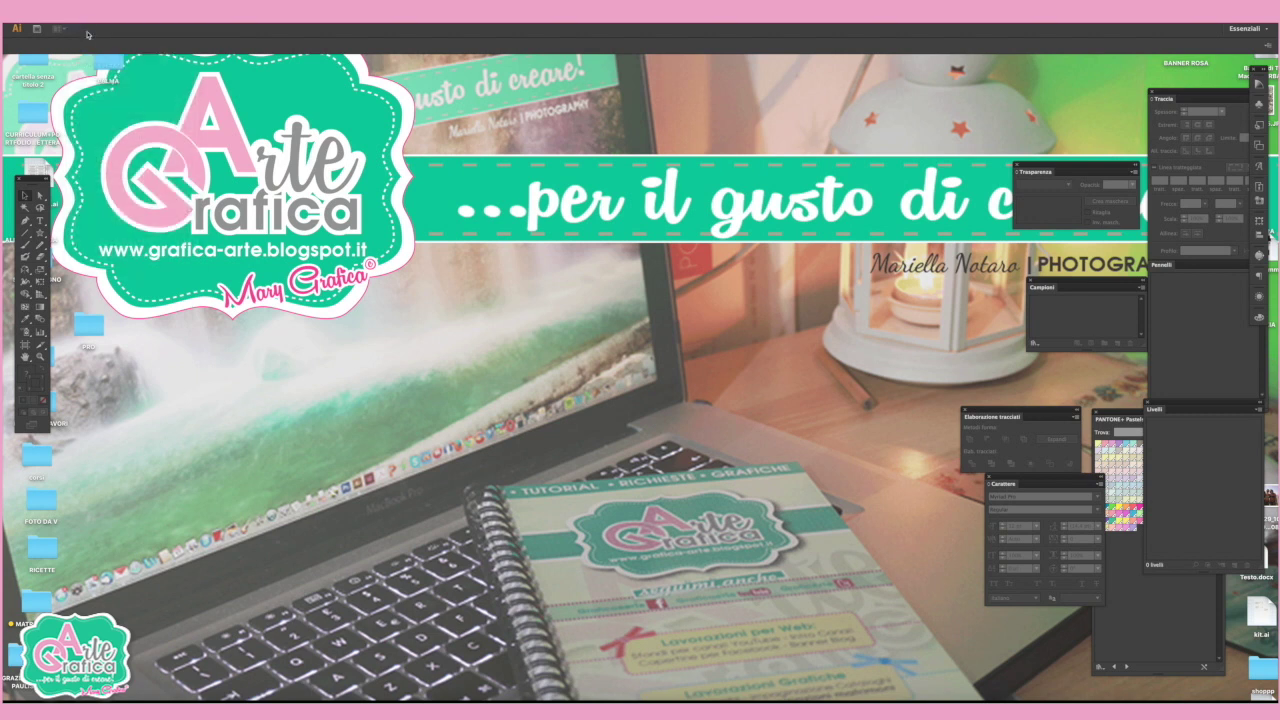
# Create a new document 13 cm wide by 17 cm tall with a 0,3 cm bleed on every side
pyautogui.hotkey('ctrl', 'n')
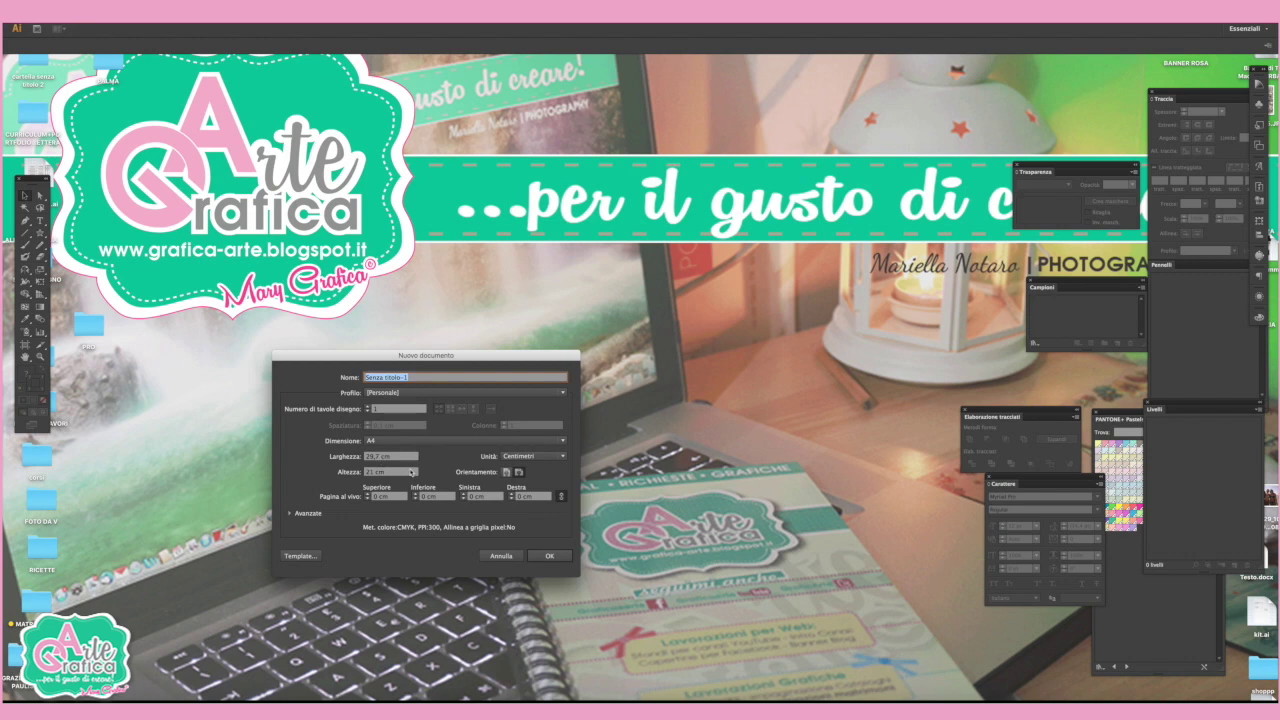
pyautogui.click(358, 458)
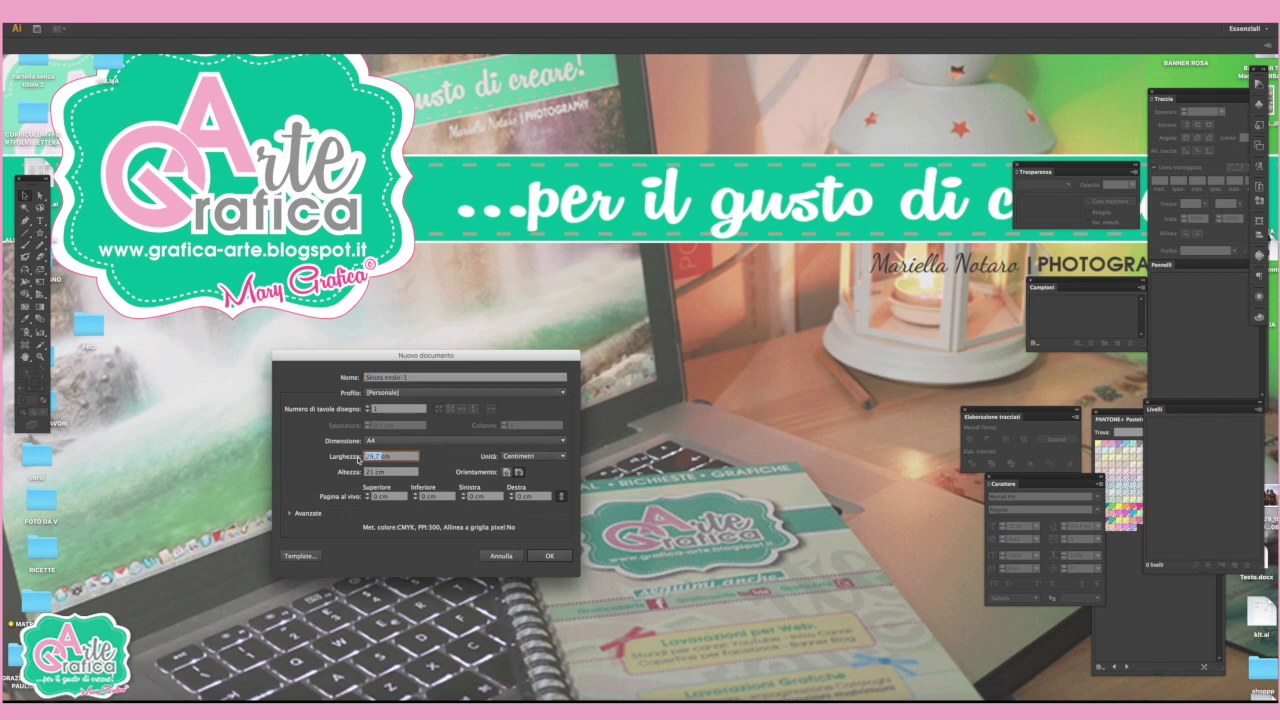
pyautogui.write('3cm')
pyautogui.press('Tab')
pyautogui.write('2')
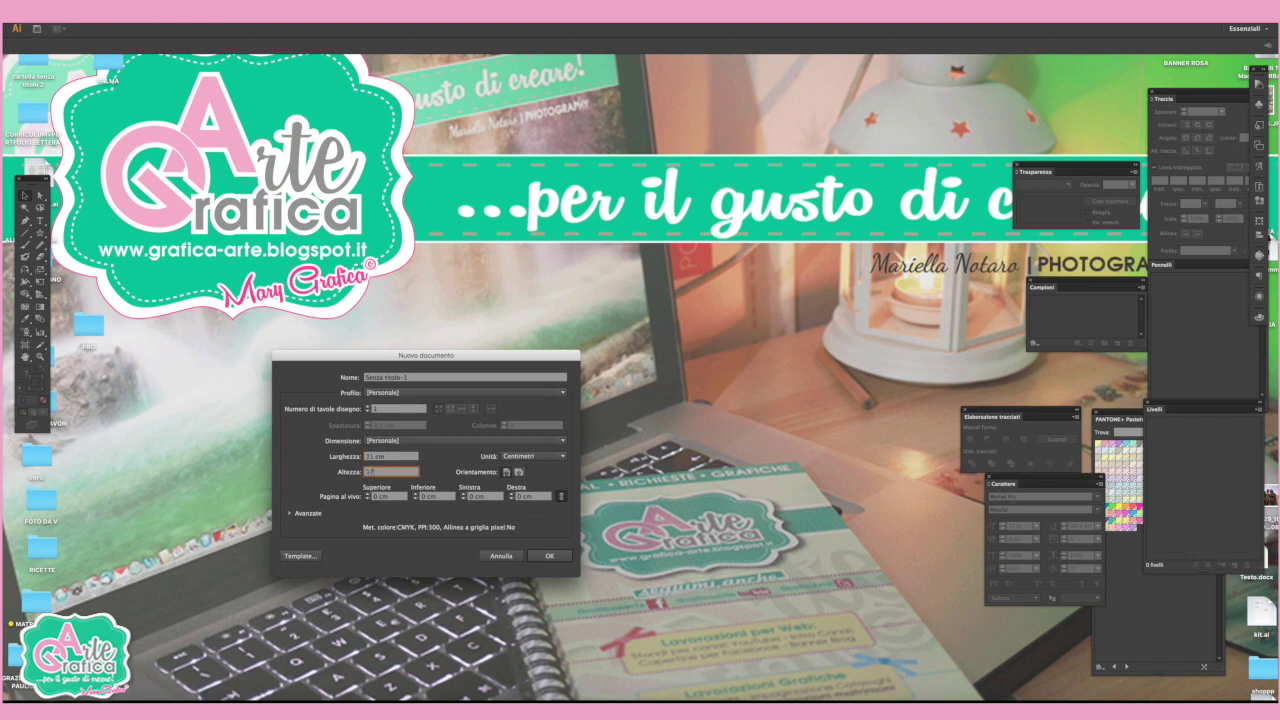
pyautogui.click(378, 498)
pyautogui.write('0,3')
pyautogui.press('Tab')
pyautogui.click(552, 557)
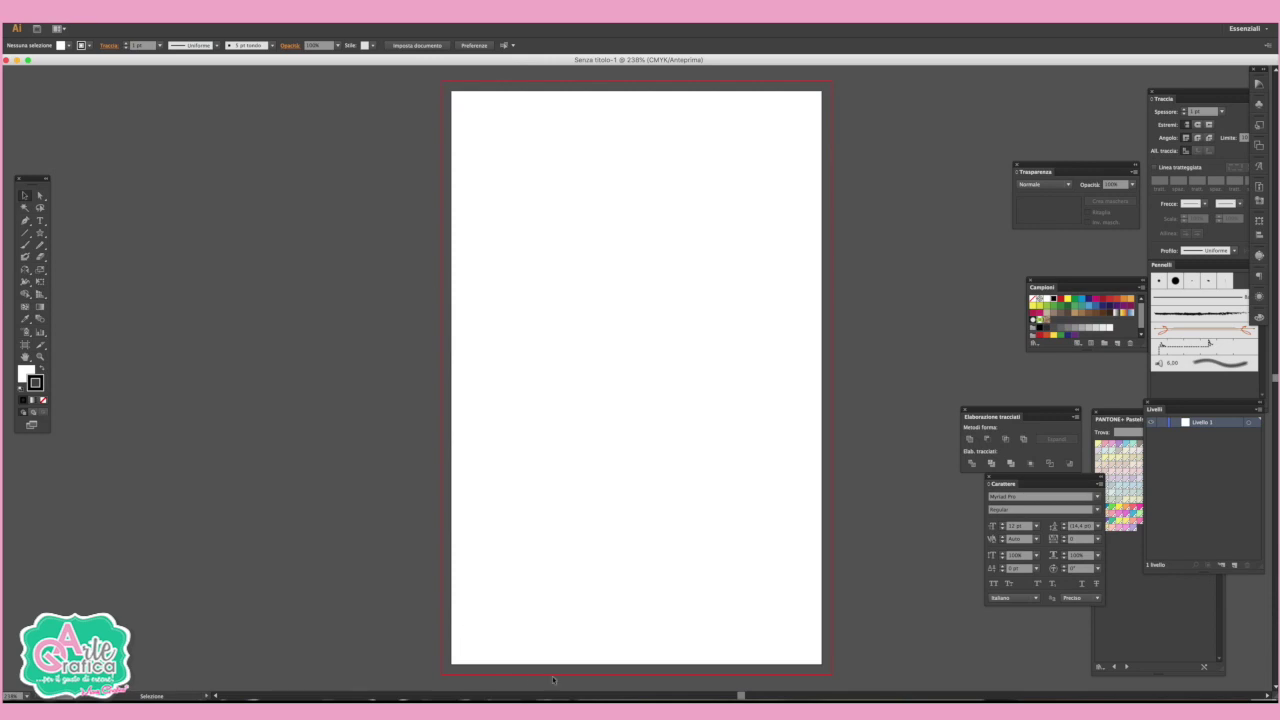
# Set up the Rectangle tool with no stroke and a dark blue fill
pyautogui.click(40, 232)
pyautogui.click(62, 236)
pyautogui.click(44, 401)
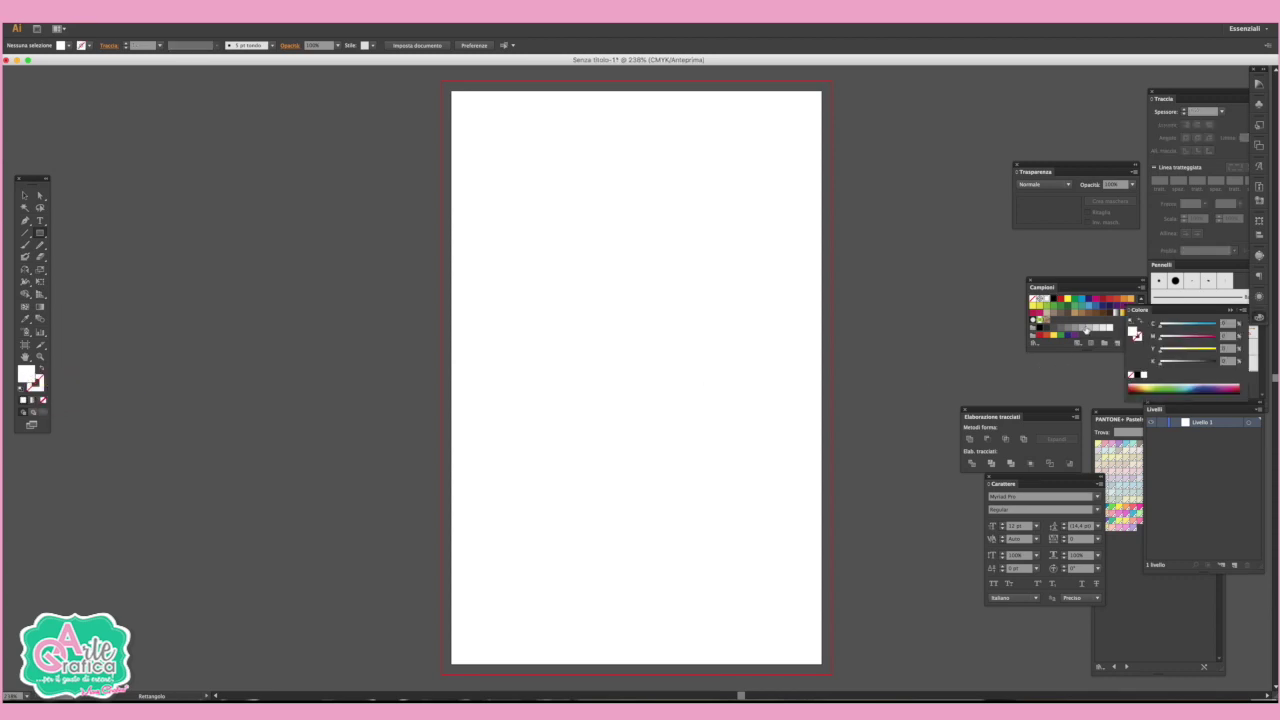
pyautogui.click(1083, 325)
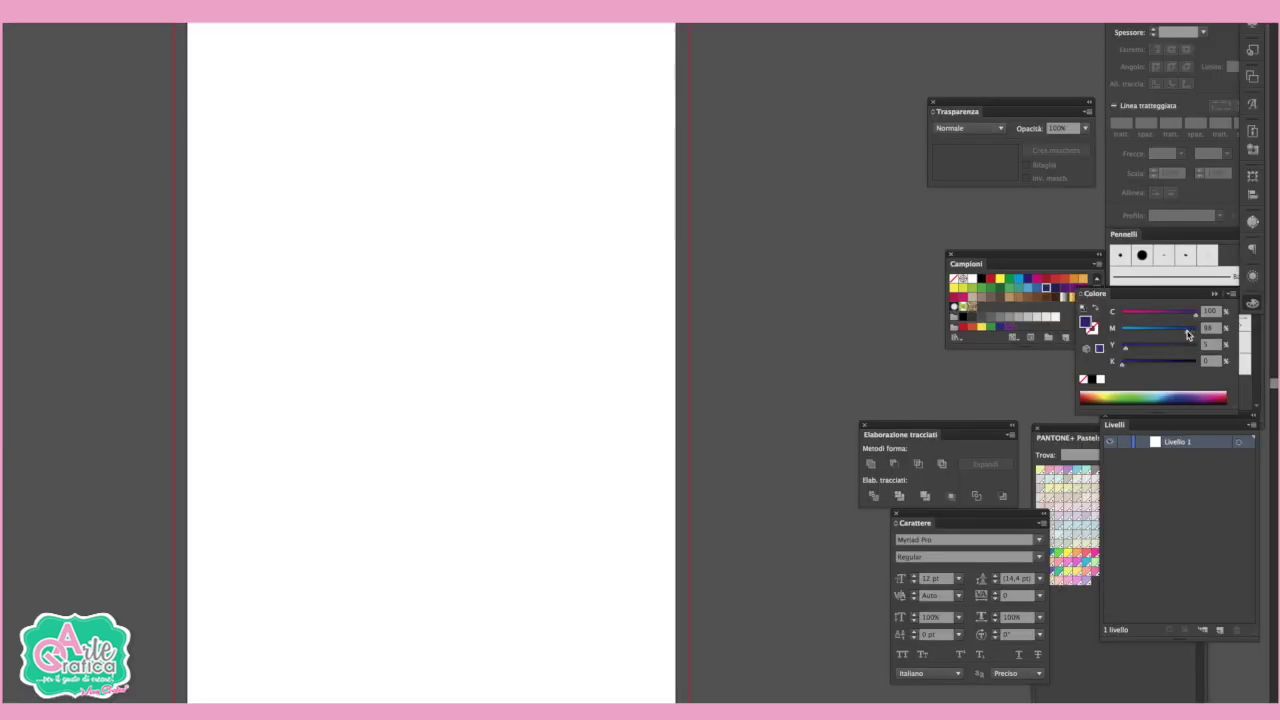
pyautogui.click(1178, 335)
pyautogui.click(1129, 362)
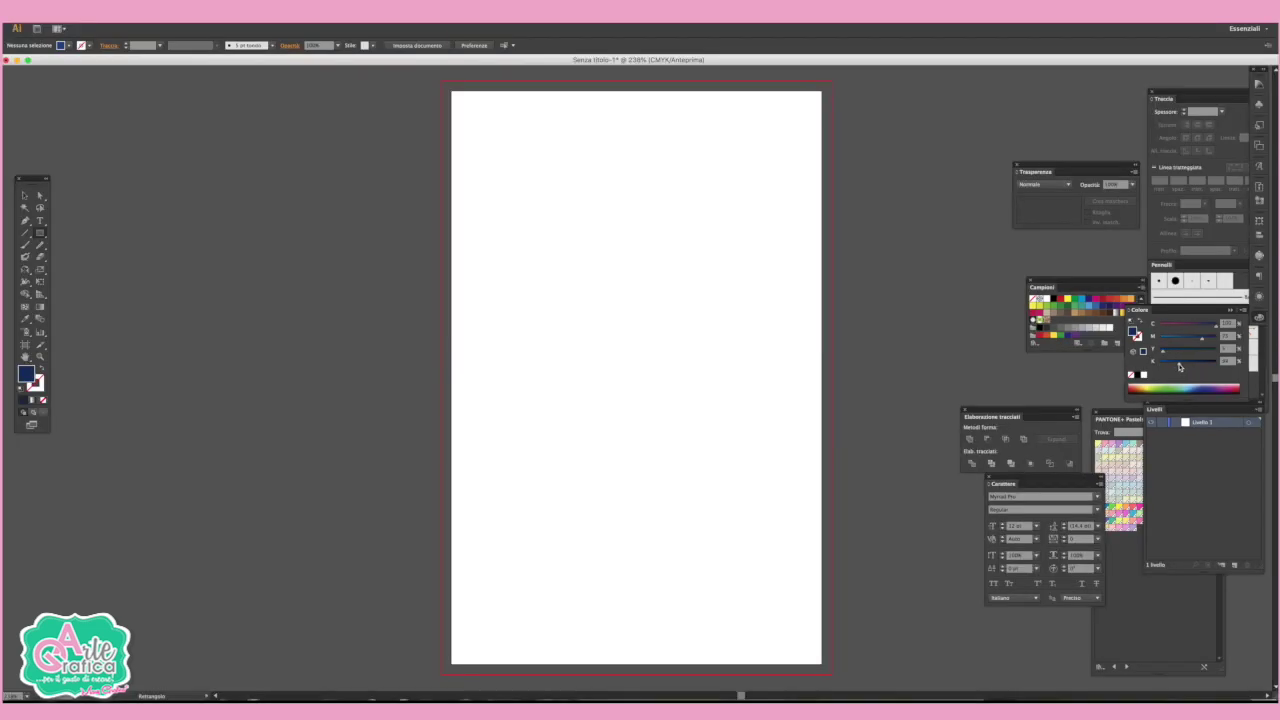
pyautogui.moveTo(1183, 367); pyautogui.dragTo(1177, 366)
# Place an exact 13 × 17 cm rectangle at the artboard corner and brighten its blue slightly
pyautogui.click(451, 90)
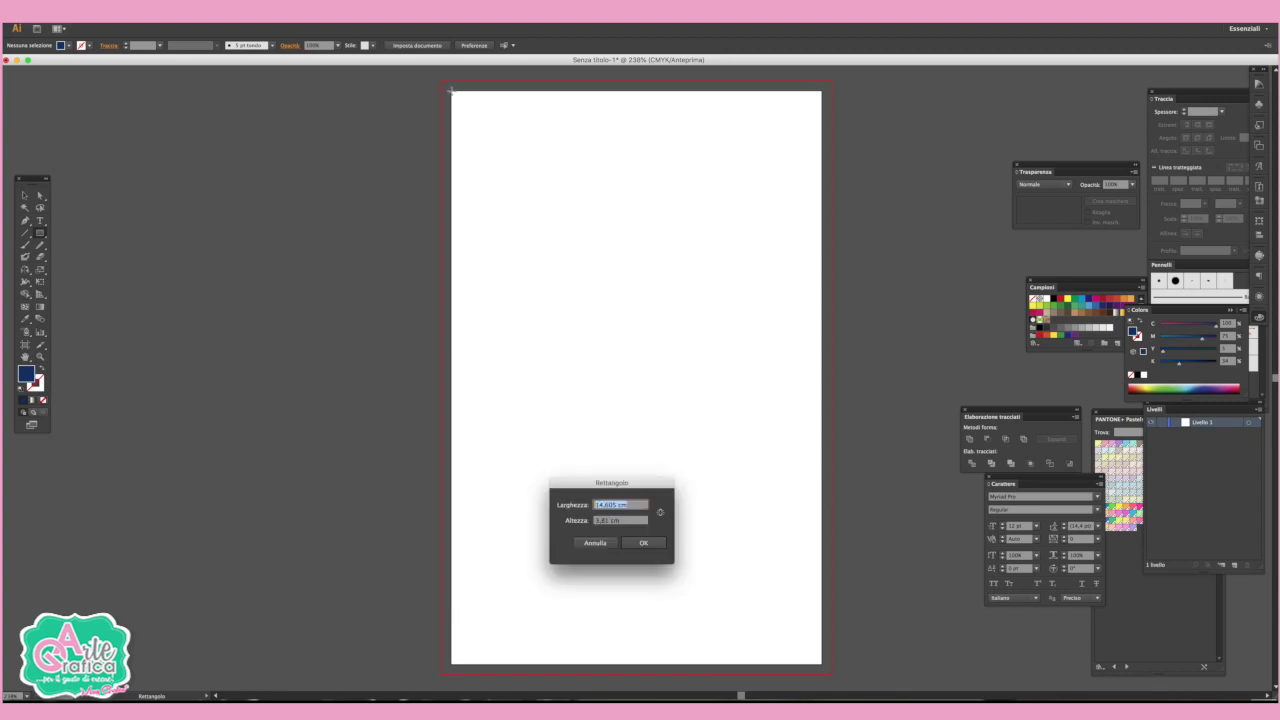
pyautogui.write('13')
pyautogui.press('Tab')
pyautogui.write('17')
pyautogui.press('Return')
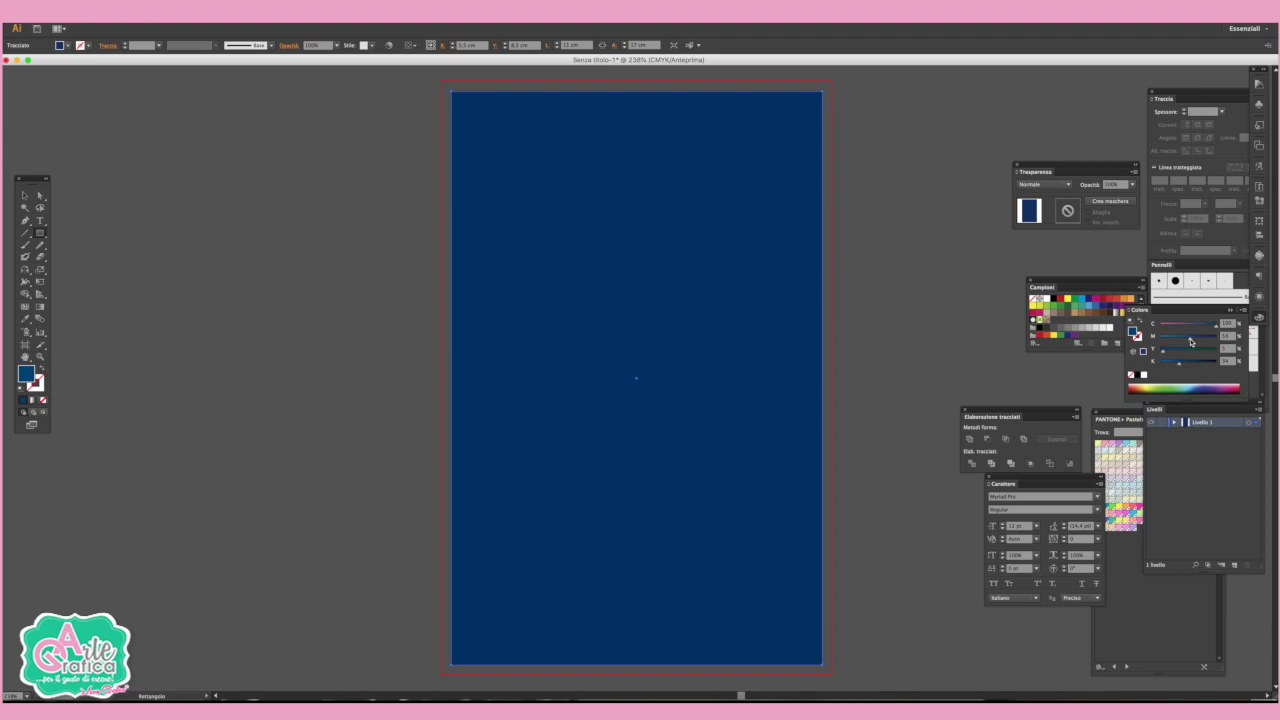
pyautogui.moveTo(1198, 340); pyautogui.dragTo(1186, 366)
# Draw a thin strip down the artboard's left edge and make its blue slightly darker
pyautogui.moveTo(456, 91); pyautogui.dragTo(463, 620)
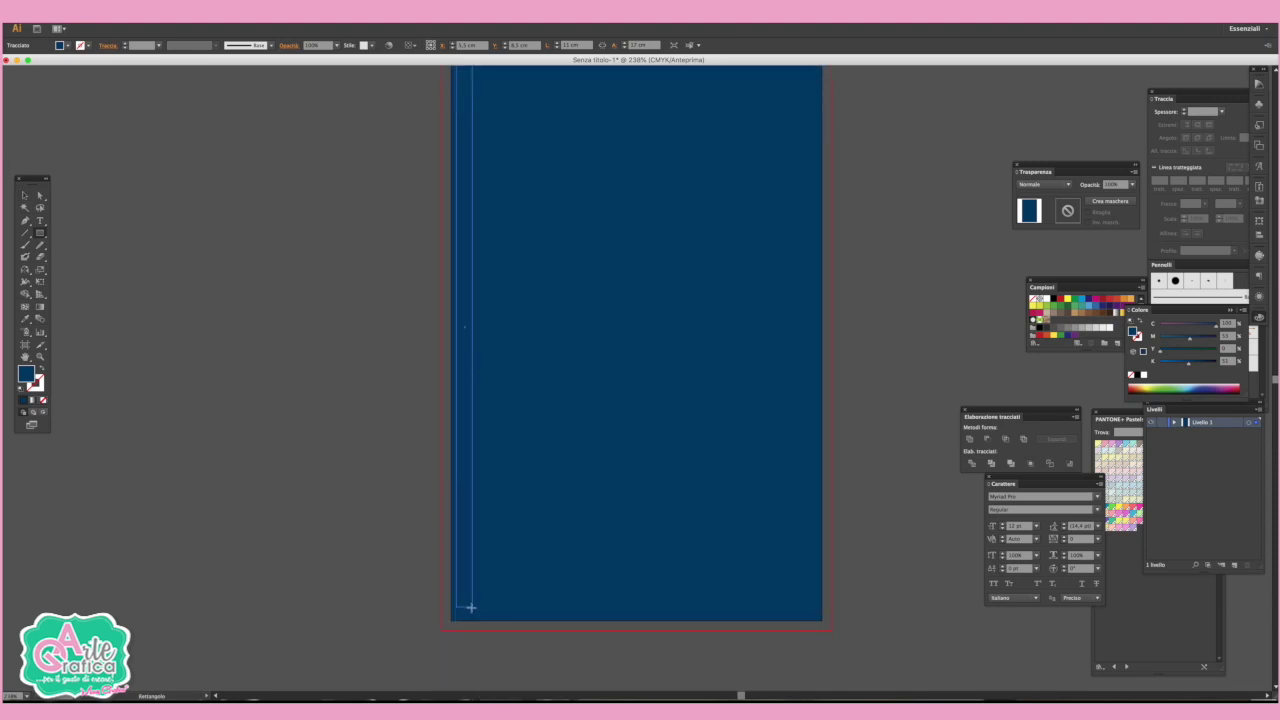
pyautogui.moveTo(462, 621); pyautogui.dragTo(463, 621)
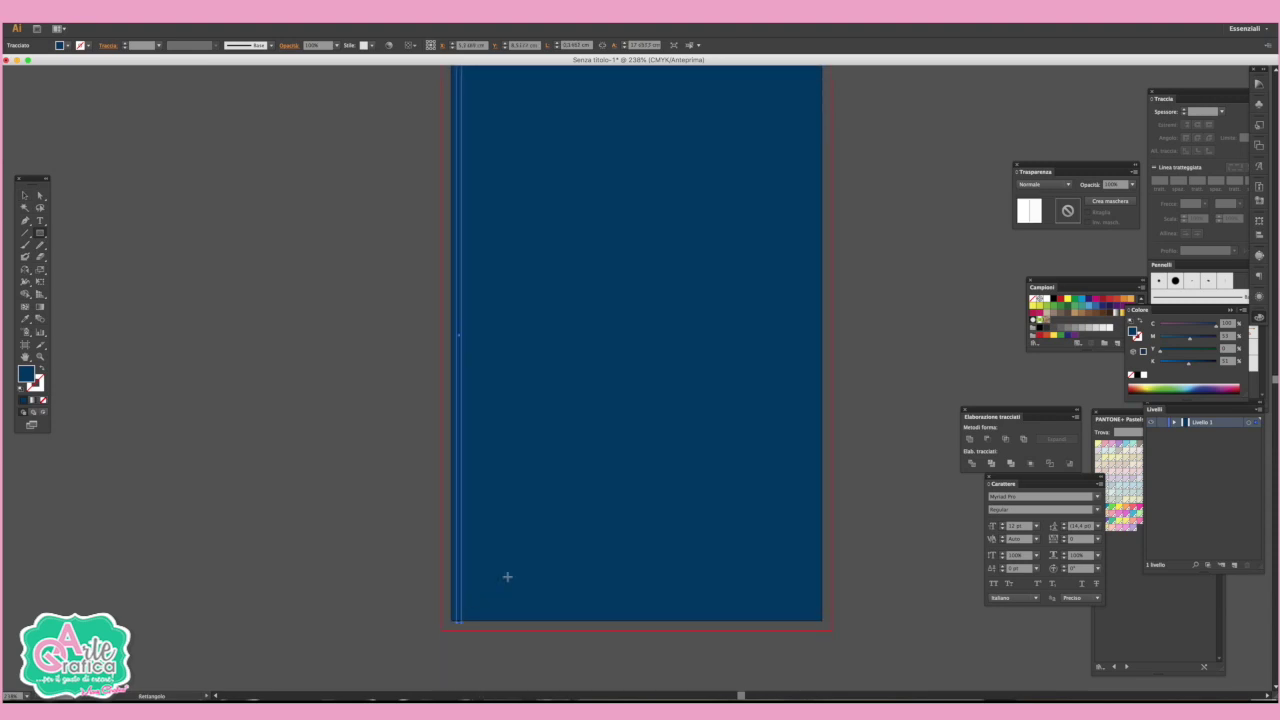
pyautogui.moveTo(1203, 366); pyautogui.dragTo(1198, 366)
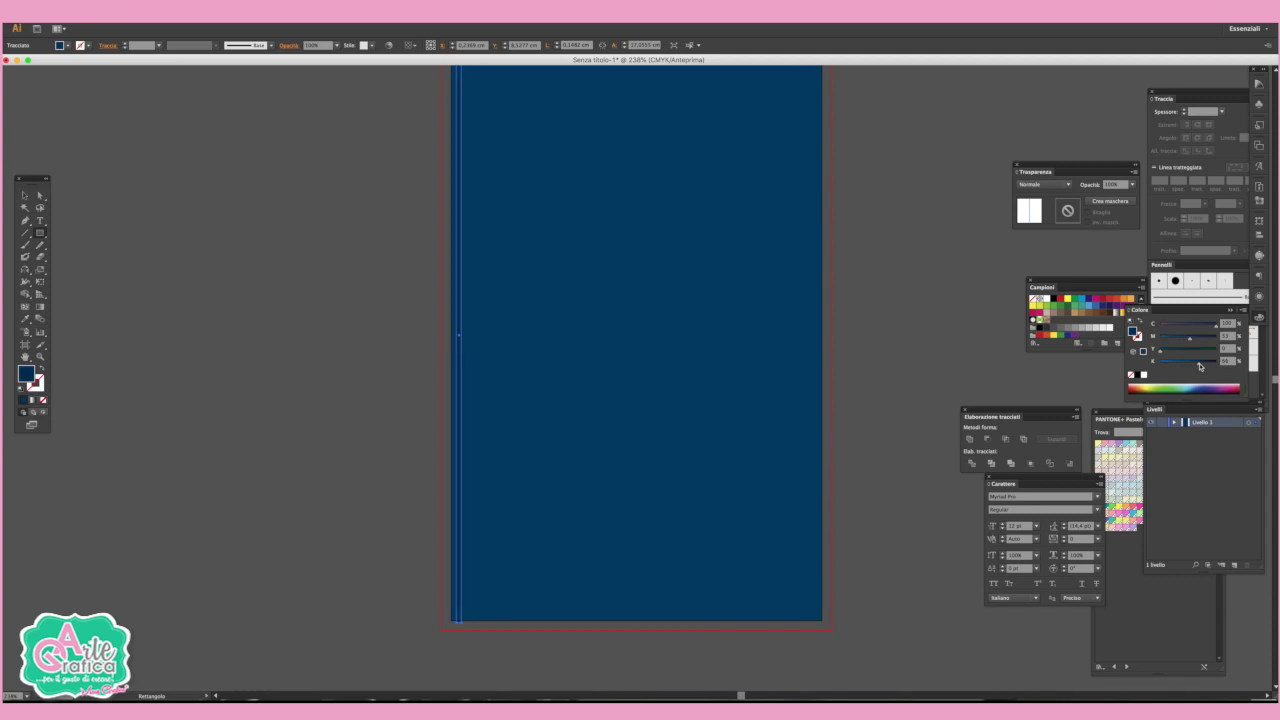
pyautogui.scroll(1, 738, 344)
pyautogui.scroll(3, 738, 344)
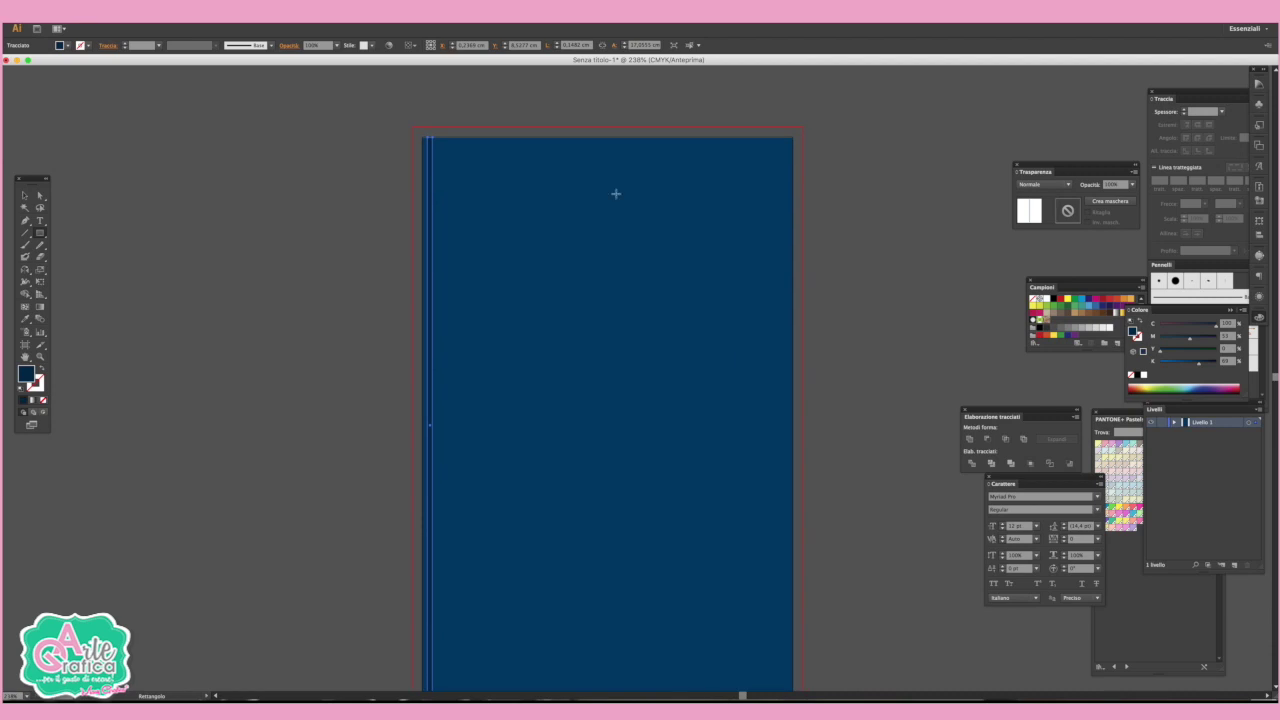
# Set the left-edge strip's width to 0,2 cm in the control bar
pyautogui.click(572, 46)
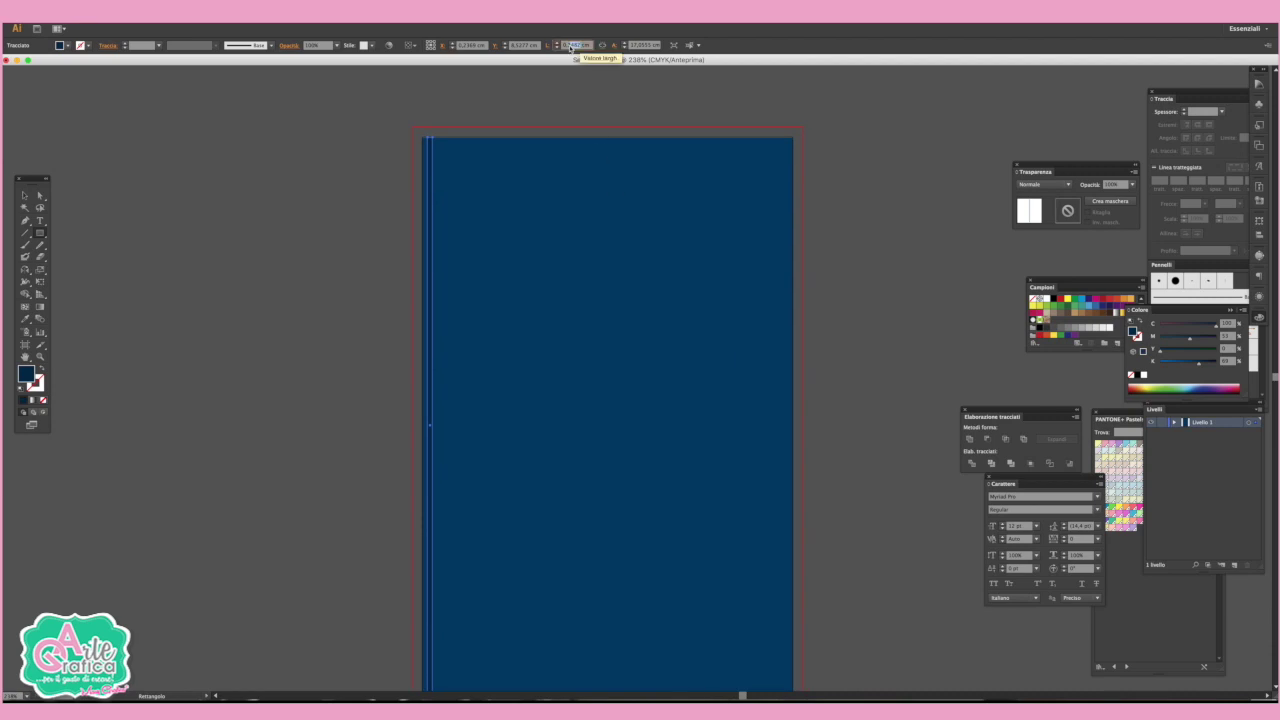
pyautogui.write('0,2')
pyautogui.press('Tab')
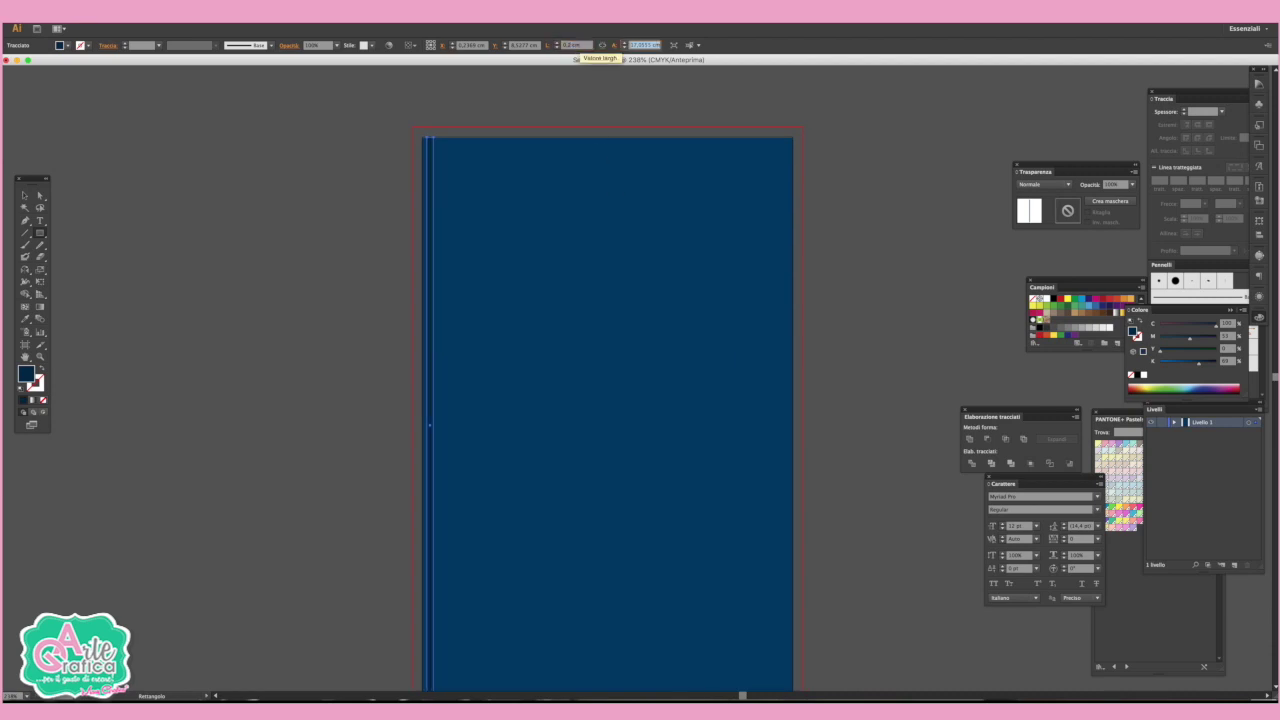
pyautogui.write('5,5')
pyautogui.press('Tab')
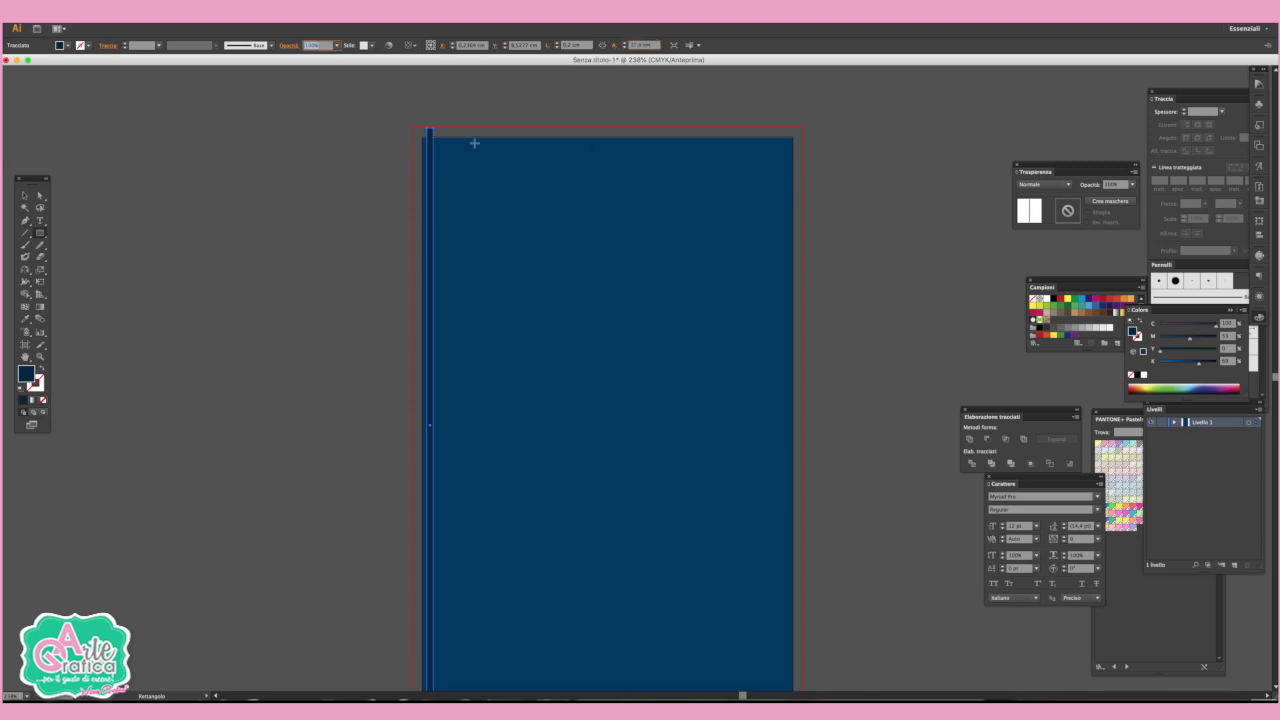
pyautogui.scroll(-3, 432, 149)
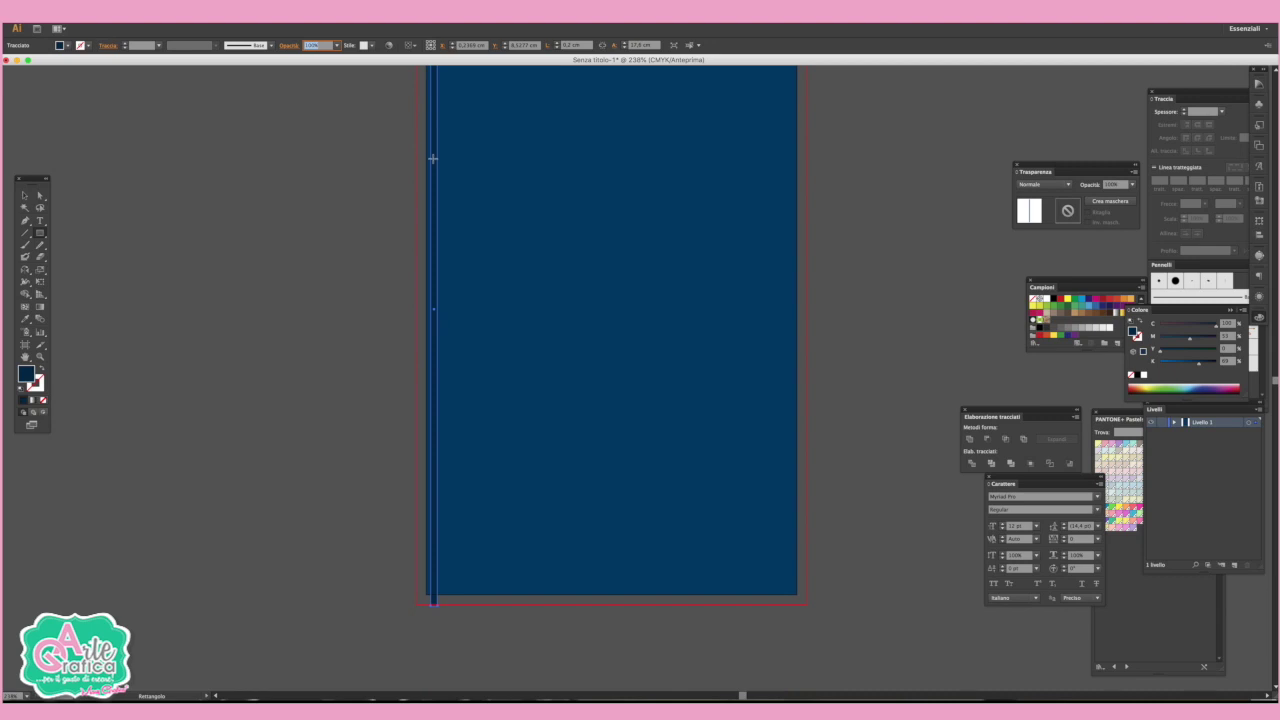
pyautogui.scroll(2, 440, 171)
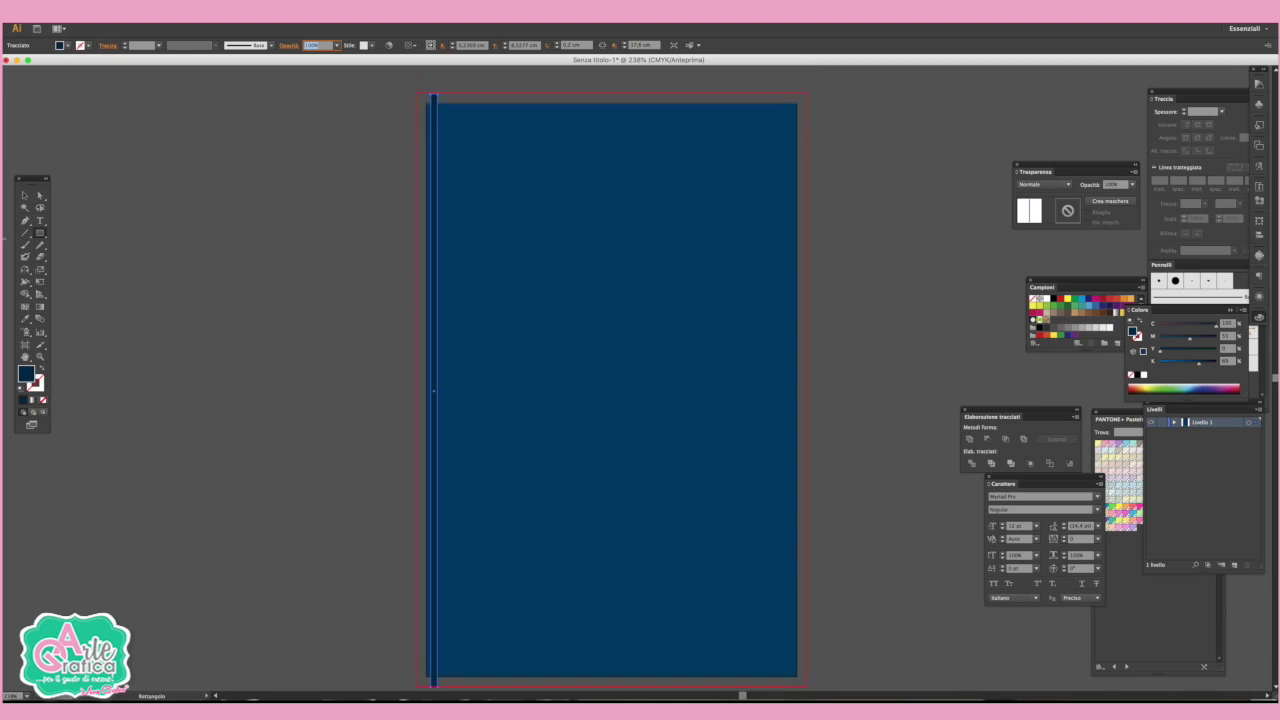
pyautogui.click(436, 329)
pyautogui.click(436, 328)
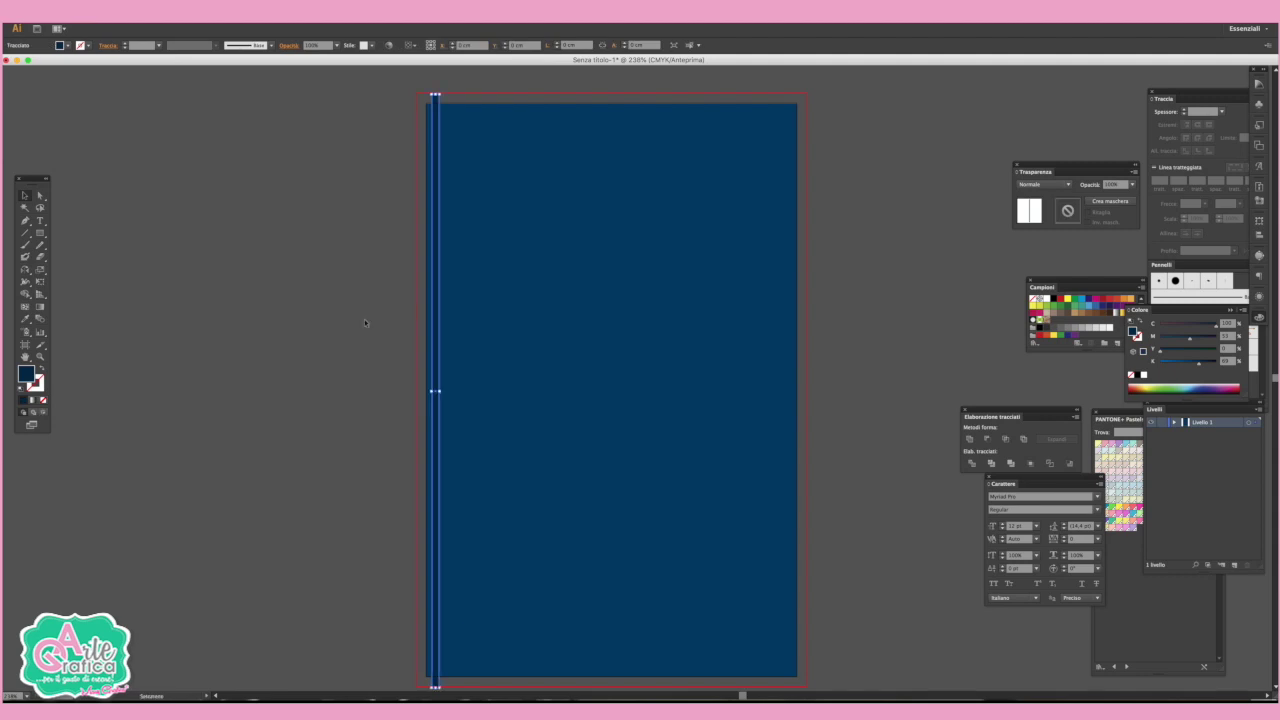
# Duplicate the strip 0,4 cm to the right repeatedly to fill the background with stripes
pyautogui.click(435, 332)
pyautogui.press('Return')
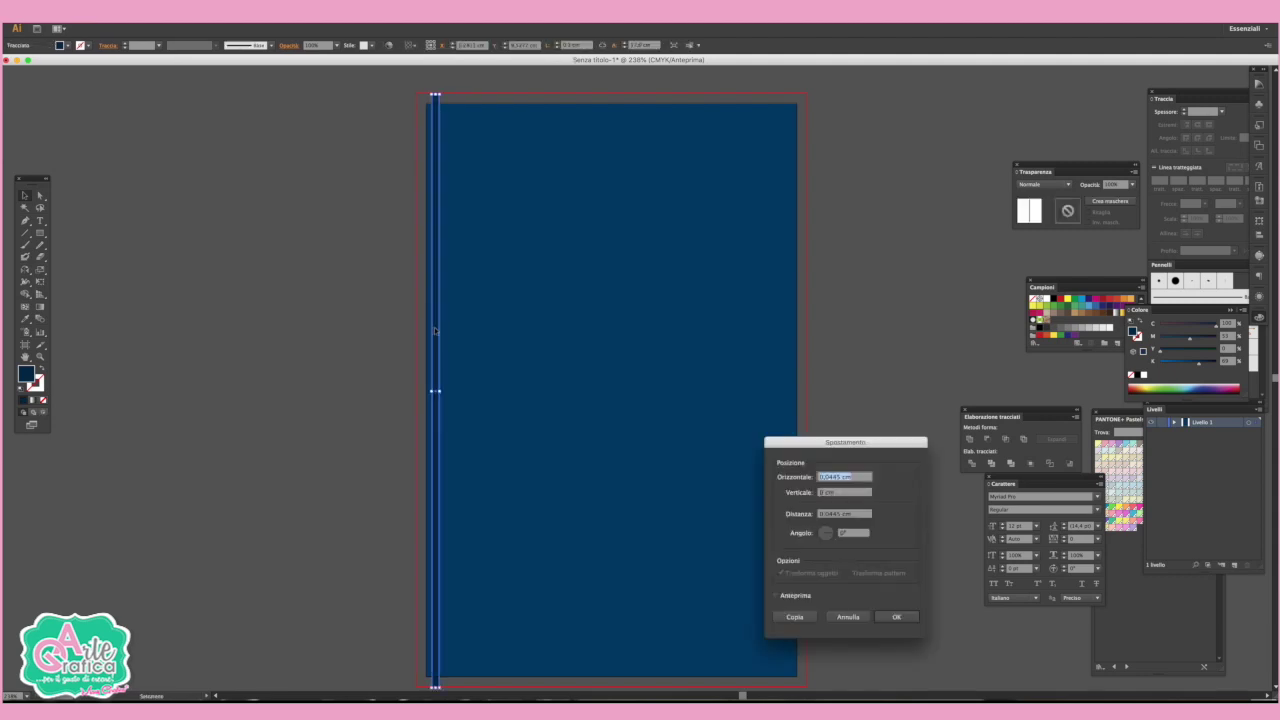
pyautogui.click(790, 595)
pyautogui.write('0,4')
pyautogui.press('Tab')
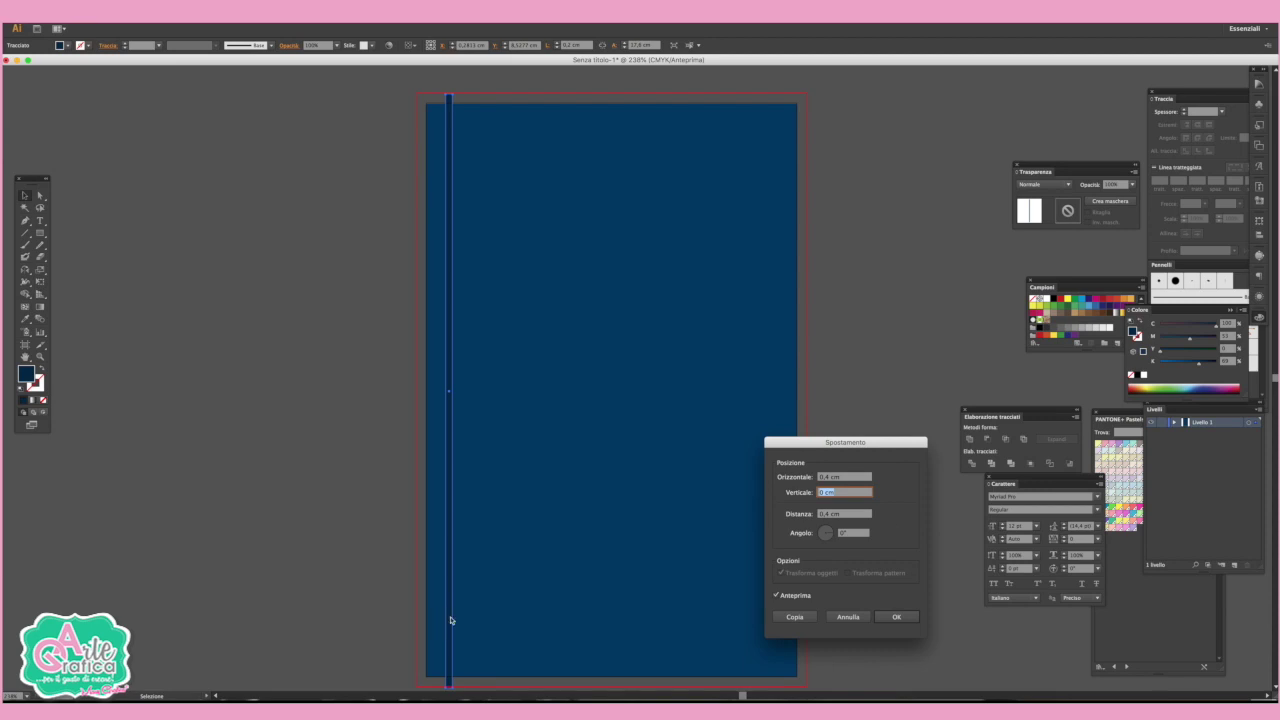
pyautogui.click(801, 615)
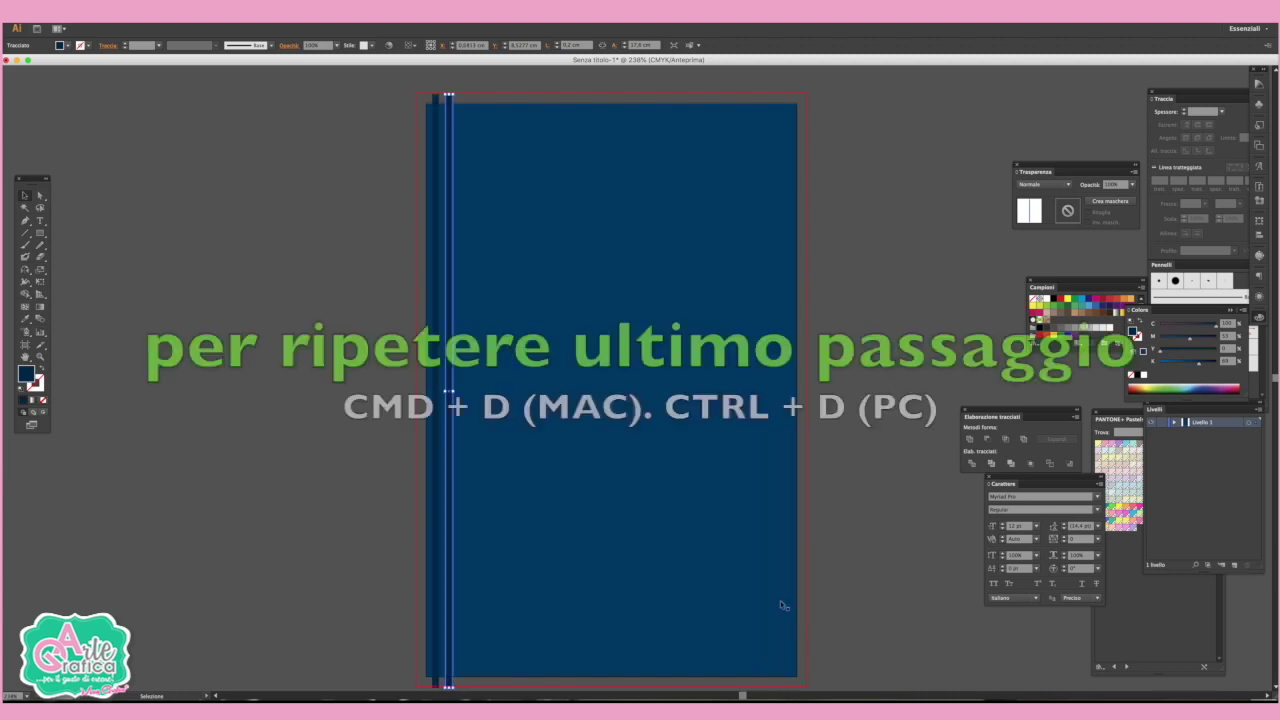
pyautogui.press('super+d')
pyautogui.press('super+d')
pyautogui.press('super+d')
pyautogui.press('super+d')
pyautogui.press('super+d')
pyautogui.press('super+d')
pyautogui.press('super+d')
pyautogui.press('super+d')
pyautogui.press('super+d')
pyautogui.press('super+d')
pyautogui.press('super+d')
pyautogui.press('super+d')
pyautogui.press('super+d')
pyautogui.press('super+d')
pyautogui.press('super+d')
pyautogui.press('super+d')
pyautogui.press('super+d')
pyautogui.press('super+d')
pyautogui.press('super+d')
pyautogui.press('super+d')
pyautogui.press('super+d')
pyautogui.press('super+d')
pyautogui.press('super+d')
pyautogui.press('super+d')
pyautogui.press('super+d')
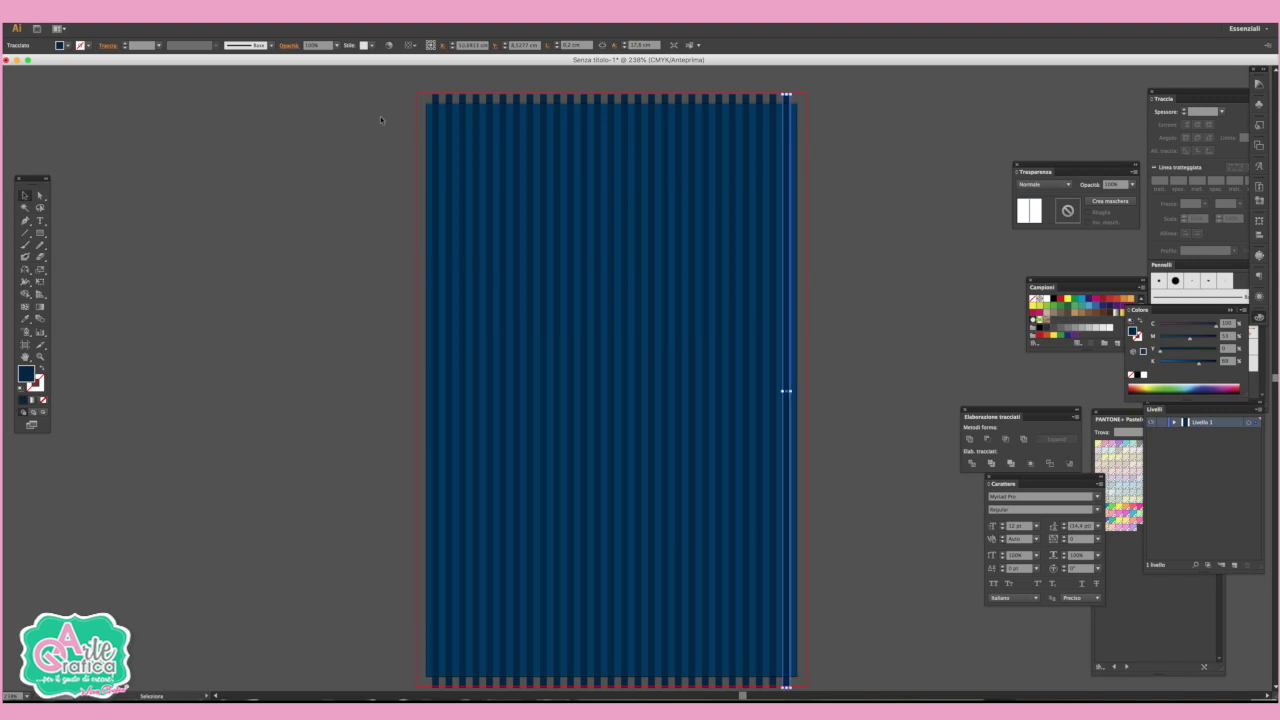
pyautogui.click(386, 123)
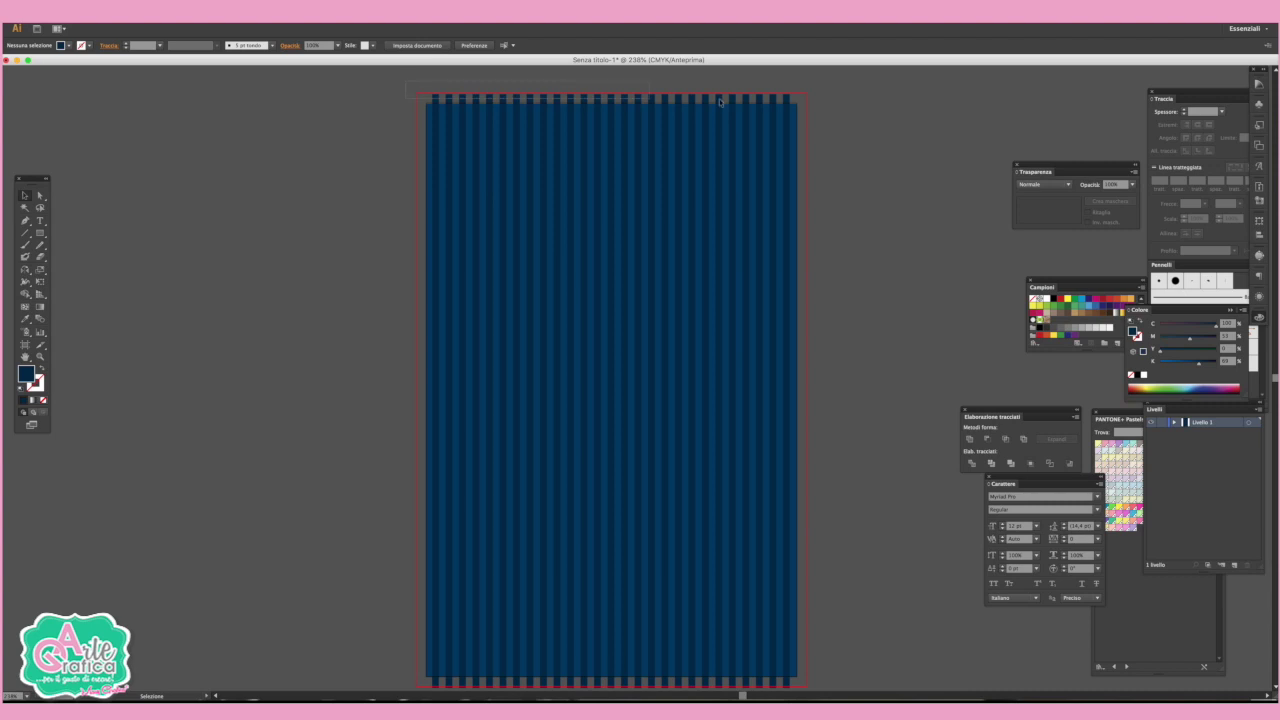
# Set all the stripes to 50% opacity
pyautogui.press('super+a')
pyautogui.click(330, 46)
pyautogui.click(350, 155)
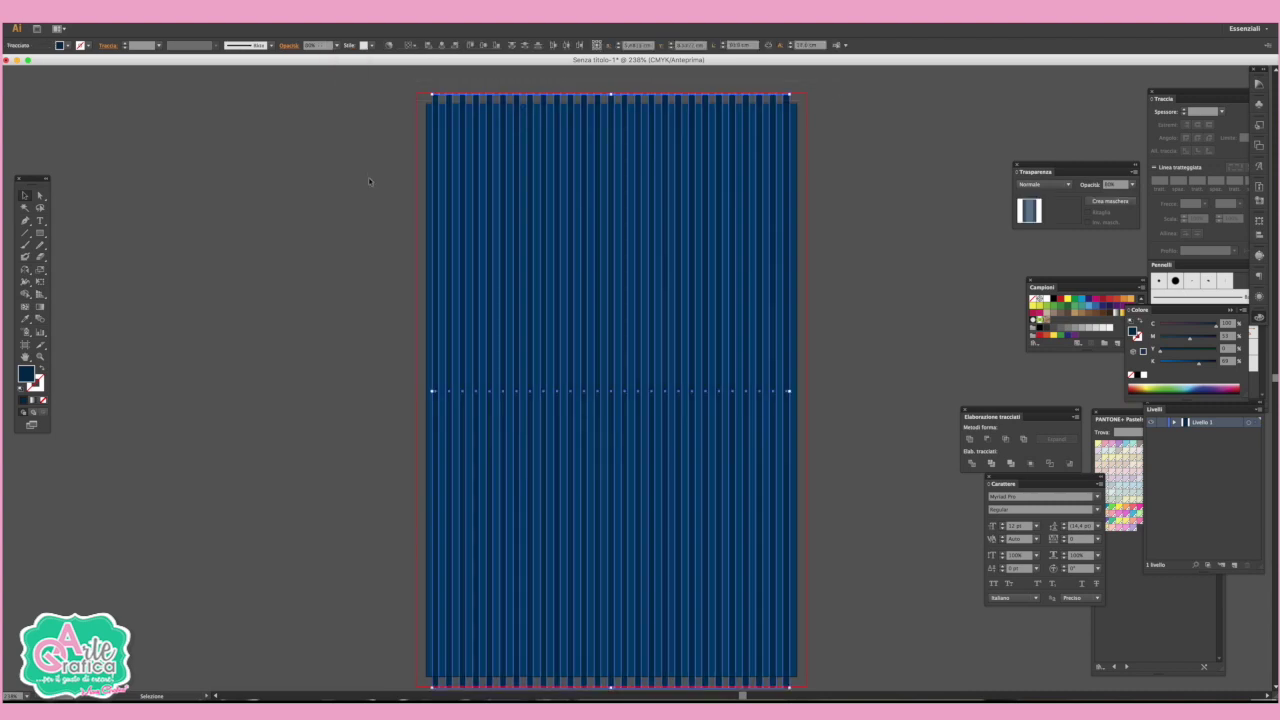
pyautogui.click(369, 181)
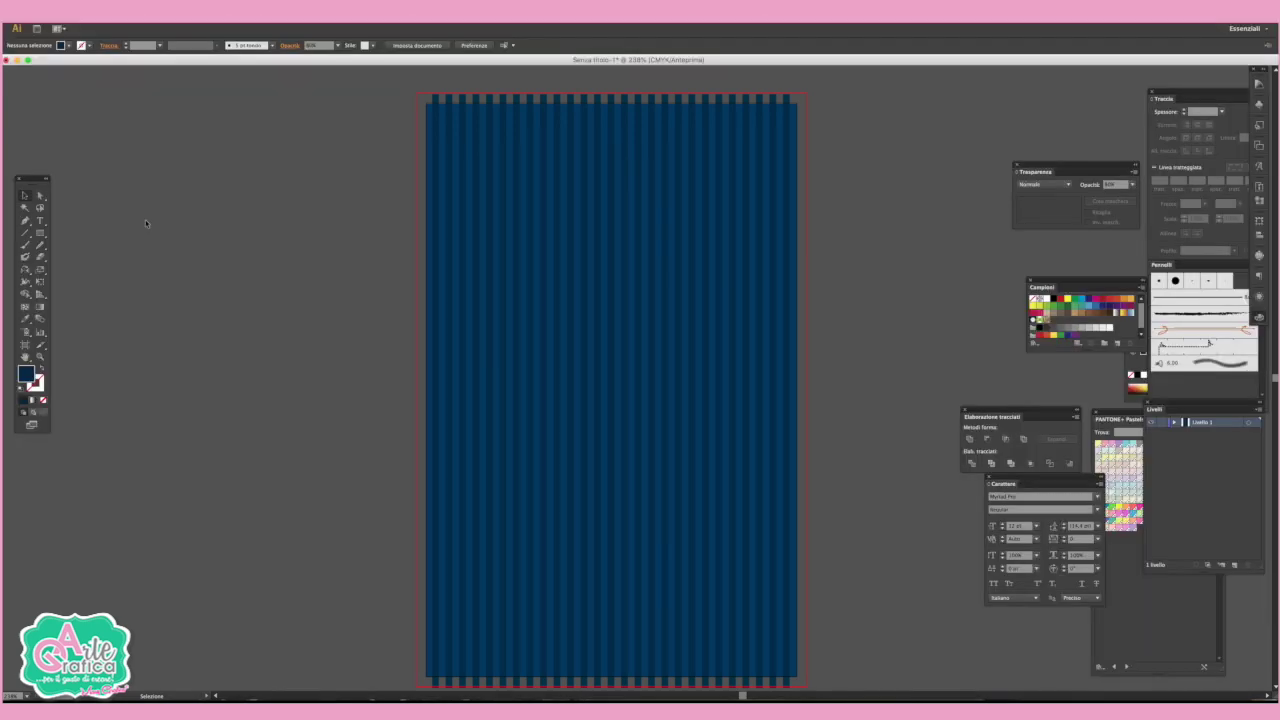
pyautogui.scroll(1, 145, 219)
# Paint an orange heart outline with the Paintbrush on the pasteboard left of the artboard
pyautogui.scroll(1, 145, 219)
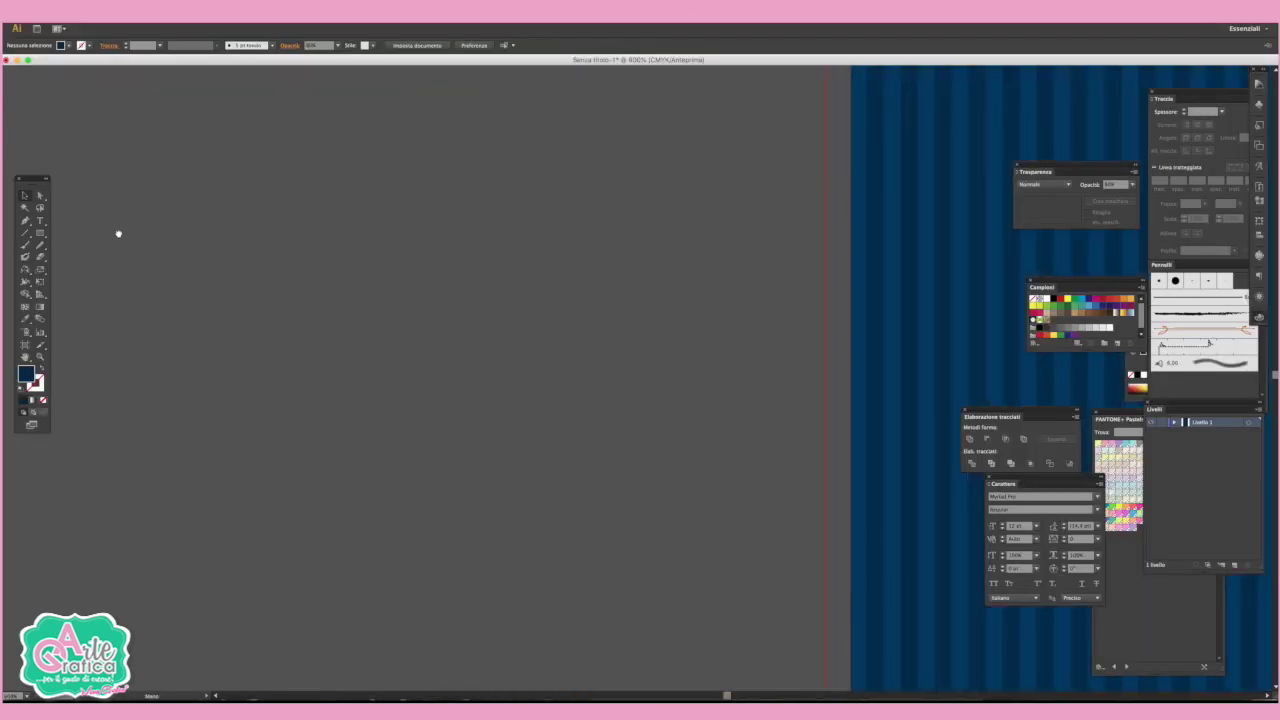
pyautogui.hscroll(5, 94, 311)
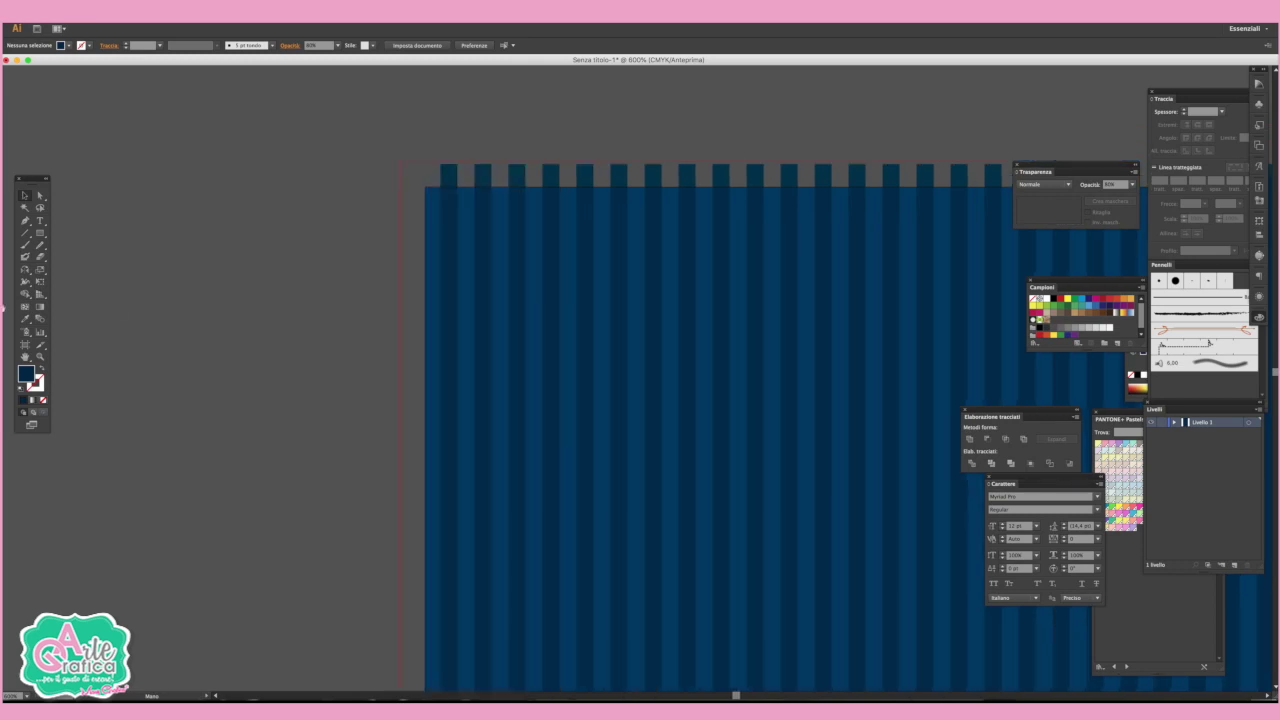
pyautogui.click(25, 244)
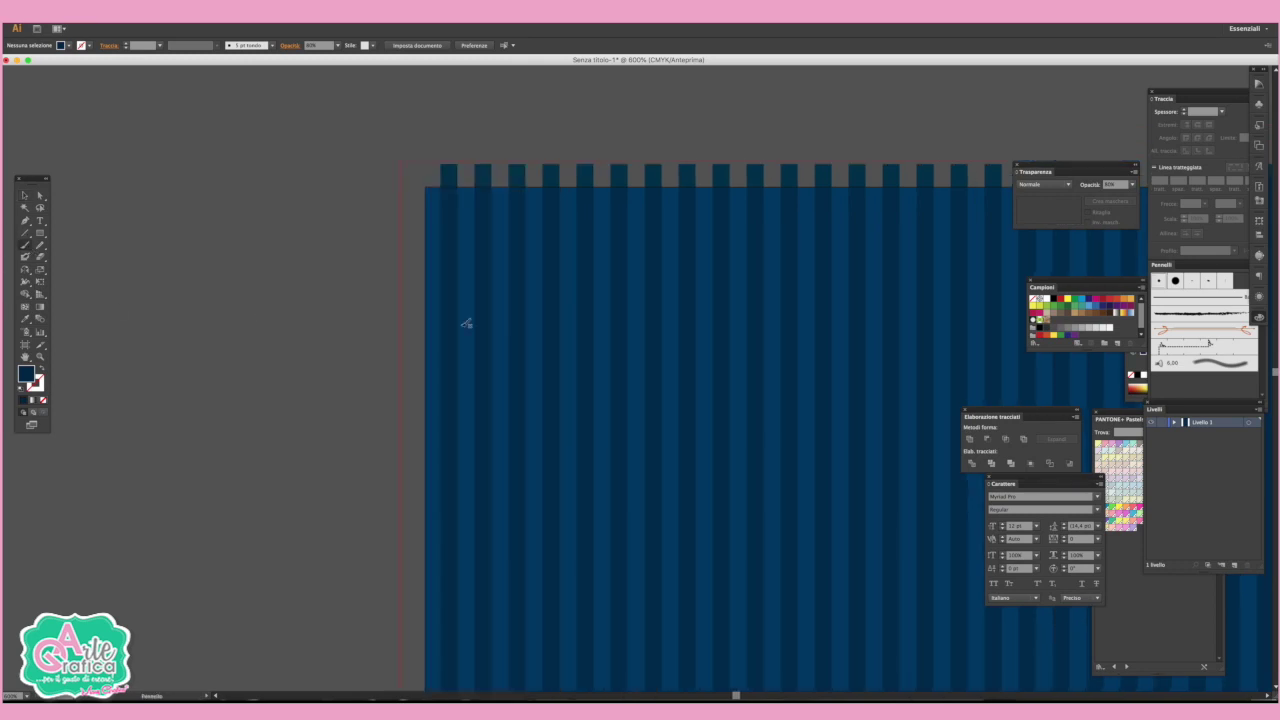
pyautogui.click(1125, 299)
pyautogui.moveTo(228, 375)
pyautogui.mouseDown()
pyautogui.moveTo(190, 253)
pyautogui.moveTo(317, 311)
pyautogui.mouseUp()
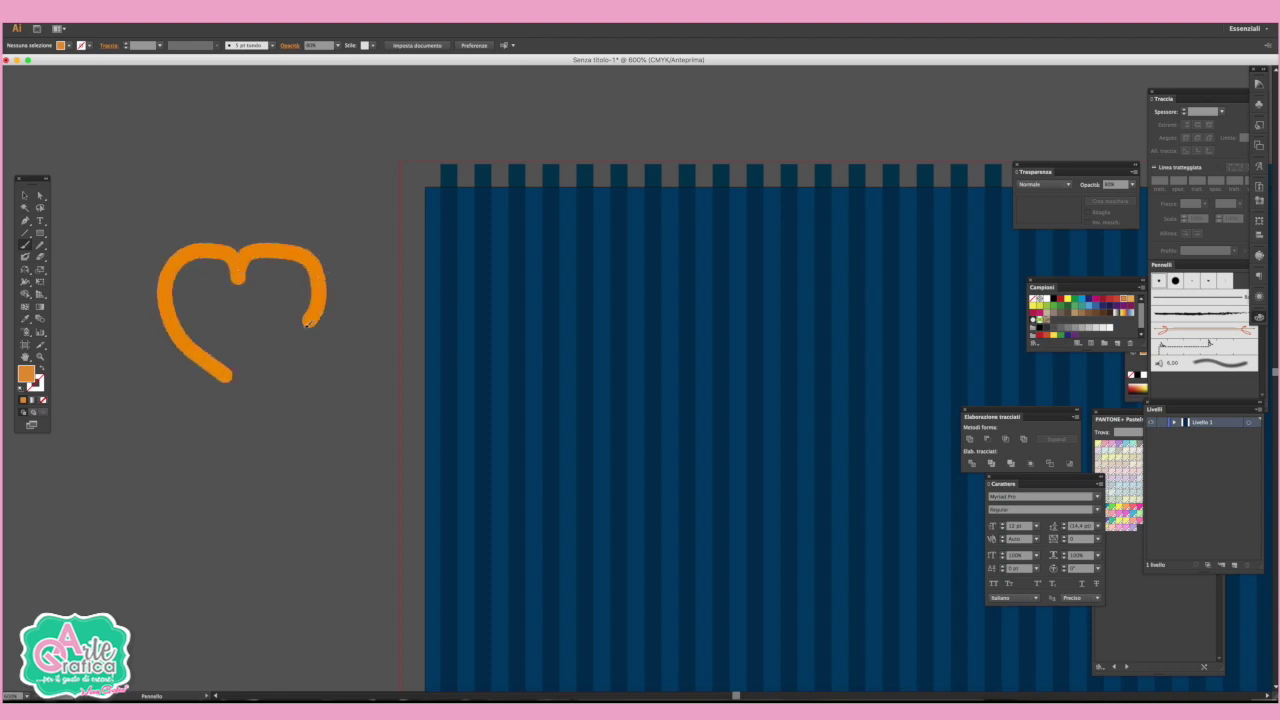
pyautogui.moveTo(317, 311); pyautogui.dragTo(234, 378)
pyautogui.click(40, 195)
# Sharpen the heart's bottom tip, turn it into a solid orange fill and smooth its path
pyautogui.click(24, 219)
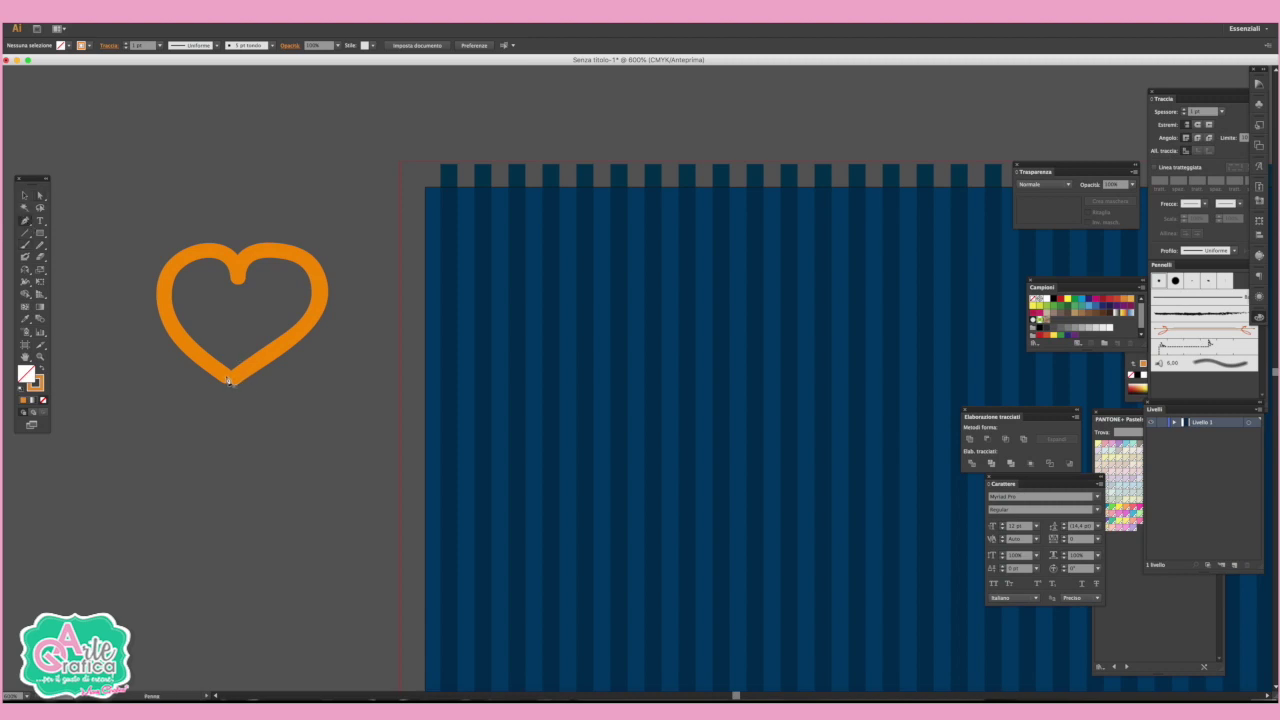
pyautogui.click(229, 380)
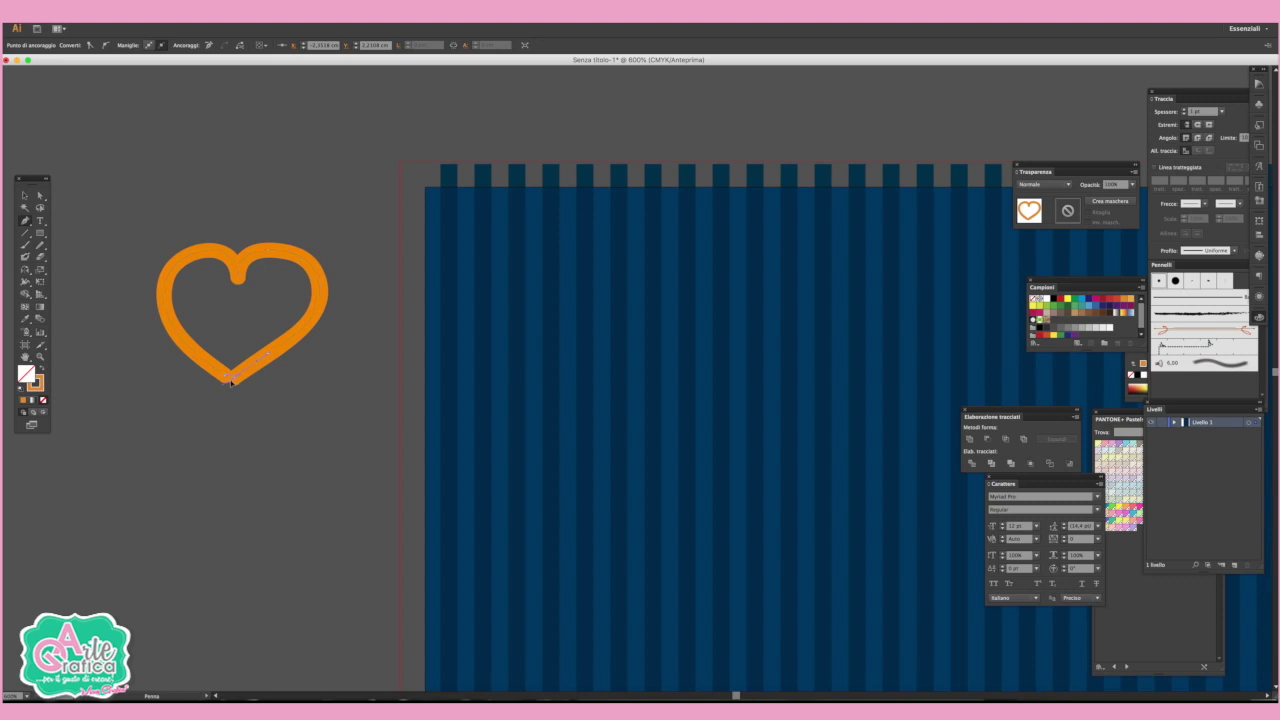
pyautogui.click(240, 376)
pyautogui.click(40, 369)
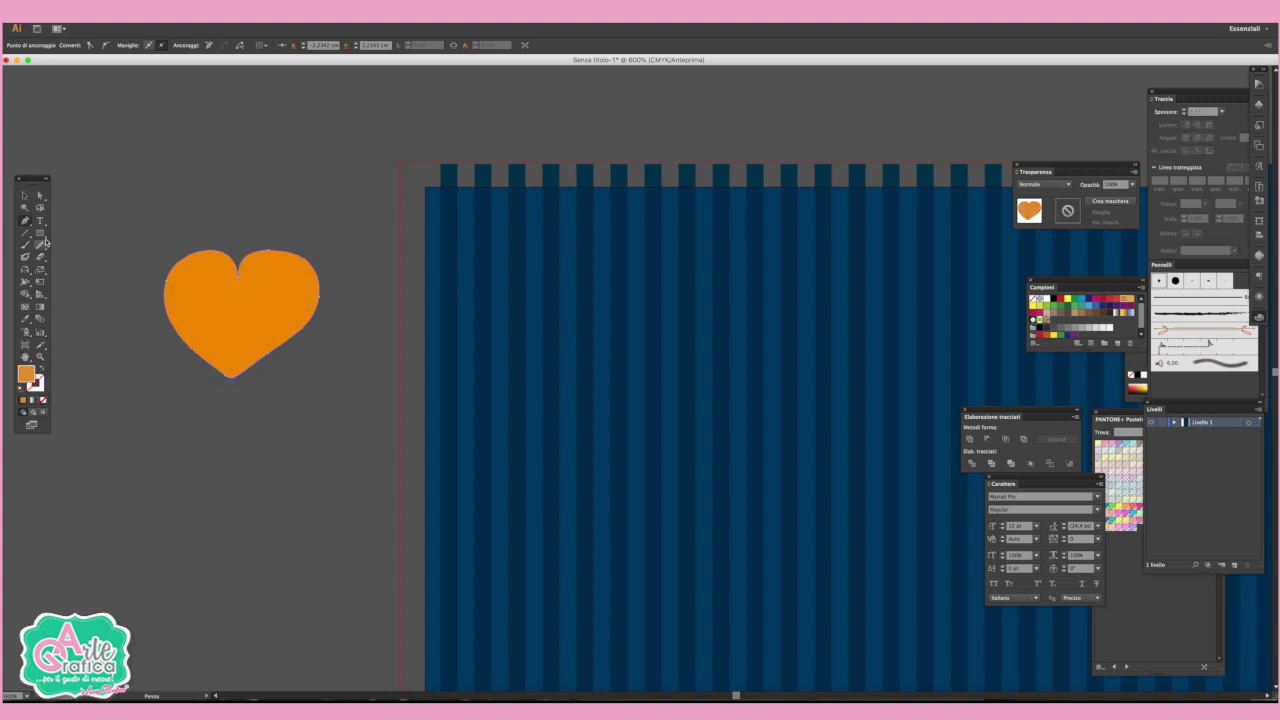
pyautogui.click(40, 198)
pyautogui.click(40, 245)
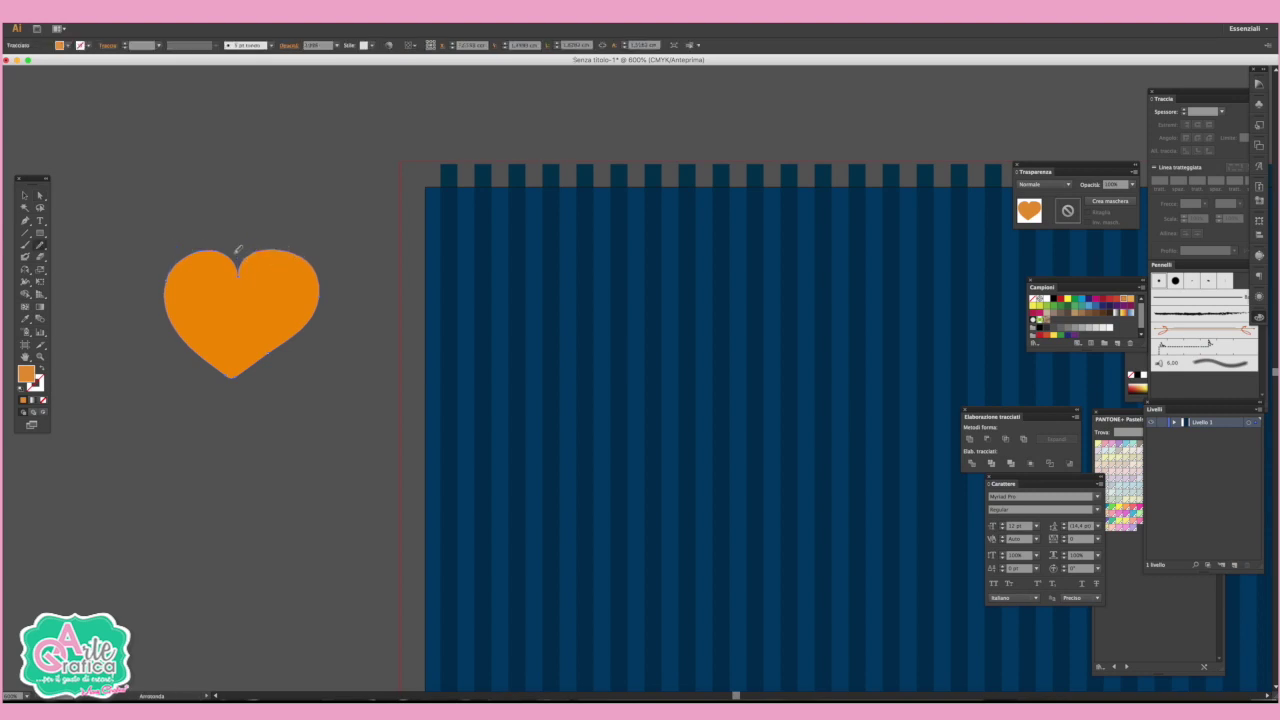
pyautogui.click(26, 195)
pyautogui.click(187, 207)
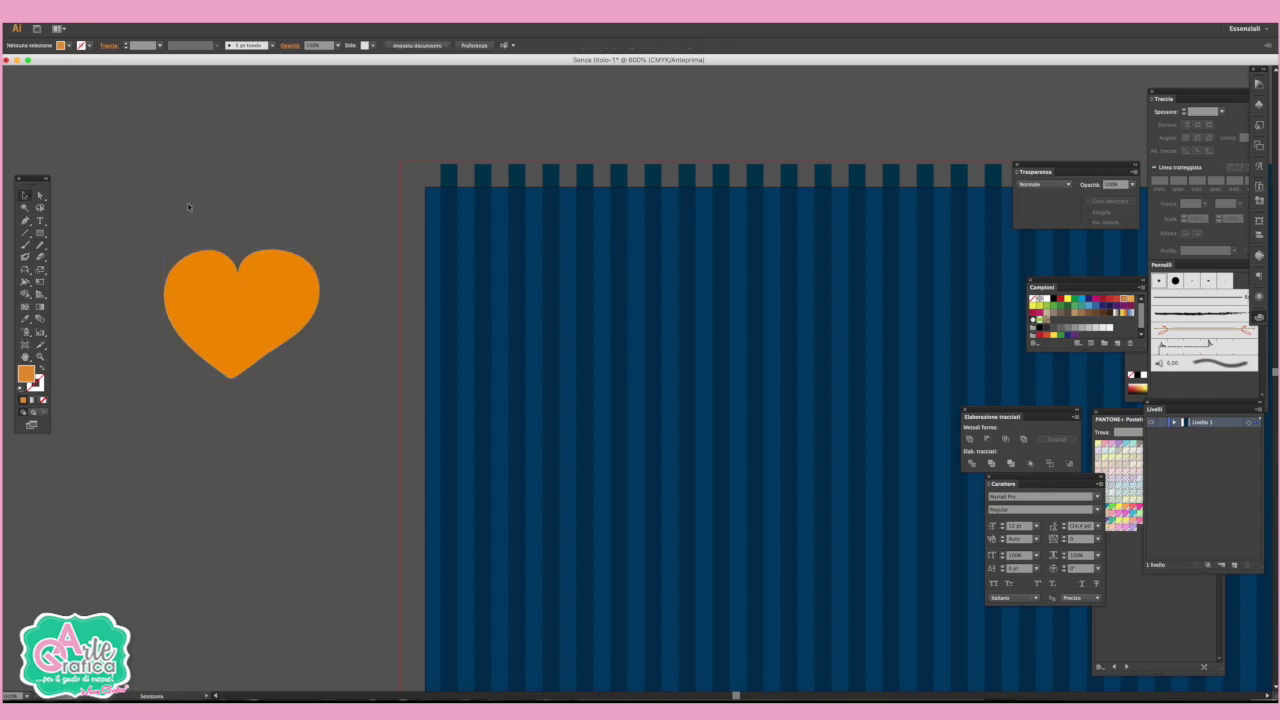
# Paint a lighter orange highlight curve on the heart's upper-left lobe
pyautogui.click(25, 244)
pyautogui.click(44, 370)
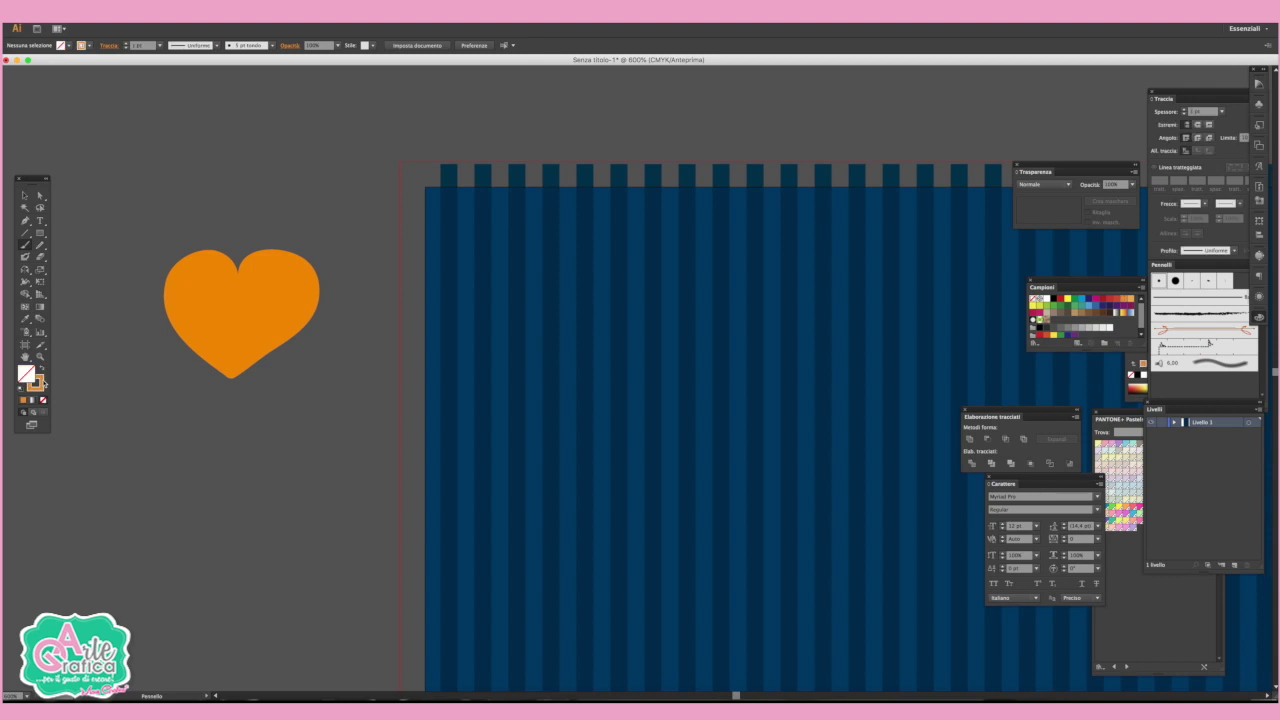
pyautogui.click(37, 385)
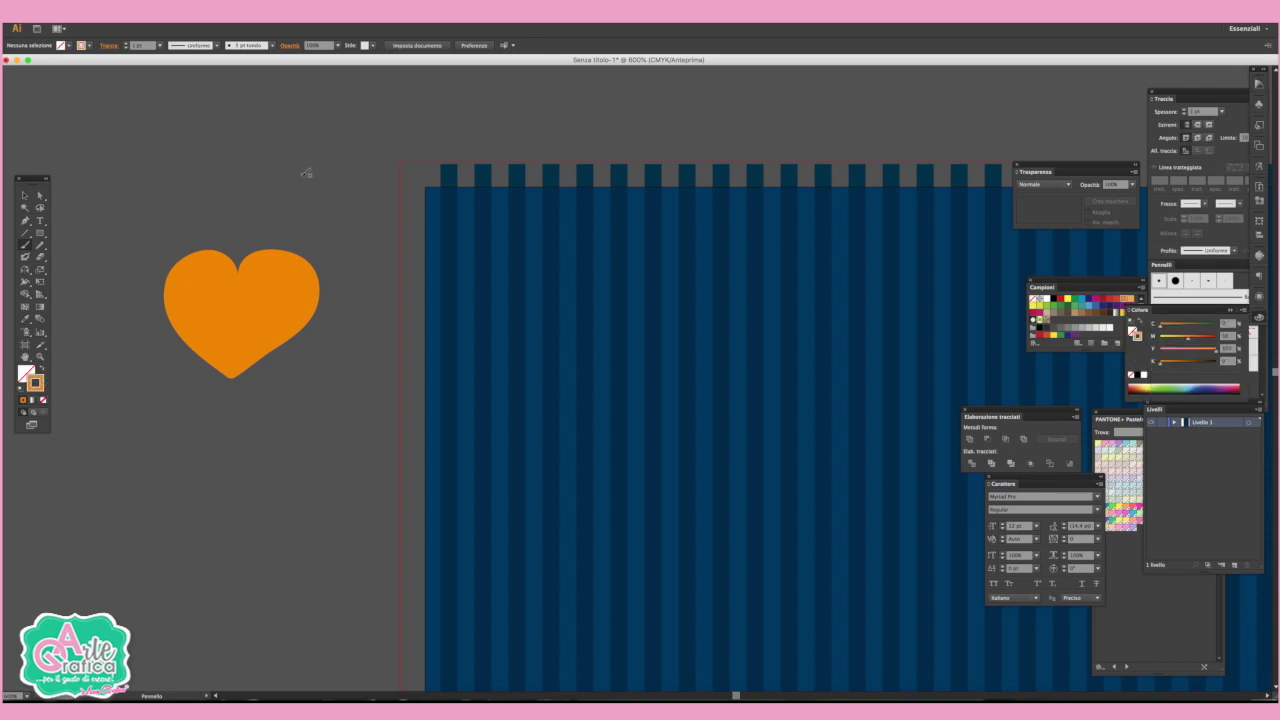
pyautogui.moveTo(1212, 352); pyautogui.dragTo(1178, 341)
pyautogui.moveTo(187, 300)
pyautogui.mouseDown()
pyautogui.moveTo(208, 262)
pyautogui.moveTo(229, 266)
pyautogui.mouseUp()
# Set the highlight stroke to 70% opacity and give it a different brush style
pyautogui.press('v')
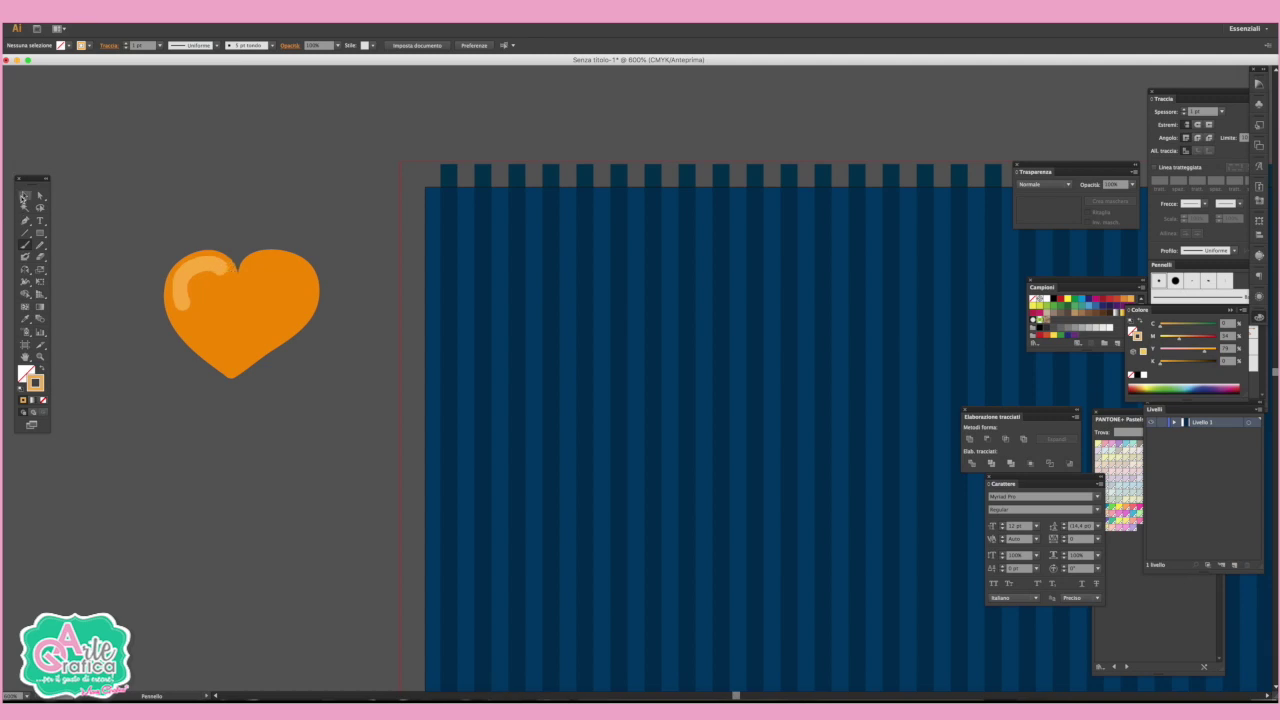
pyautogui.click(190, 272)
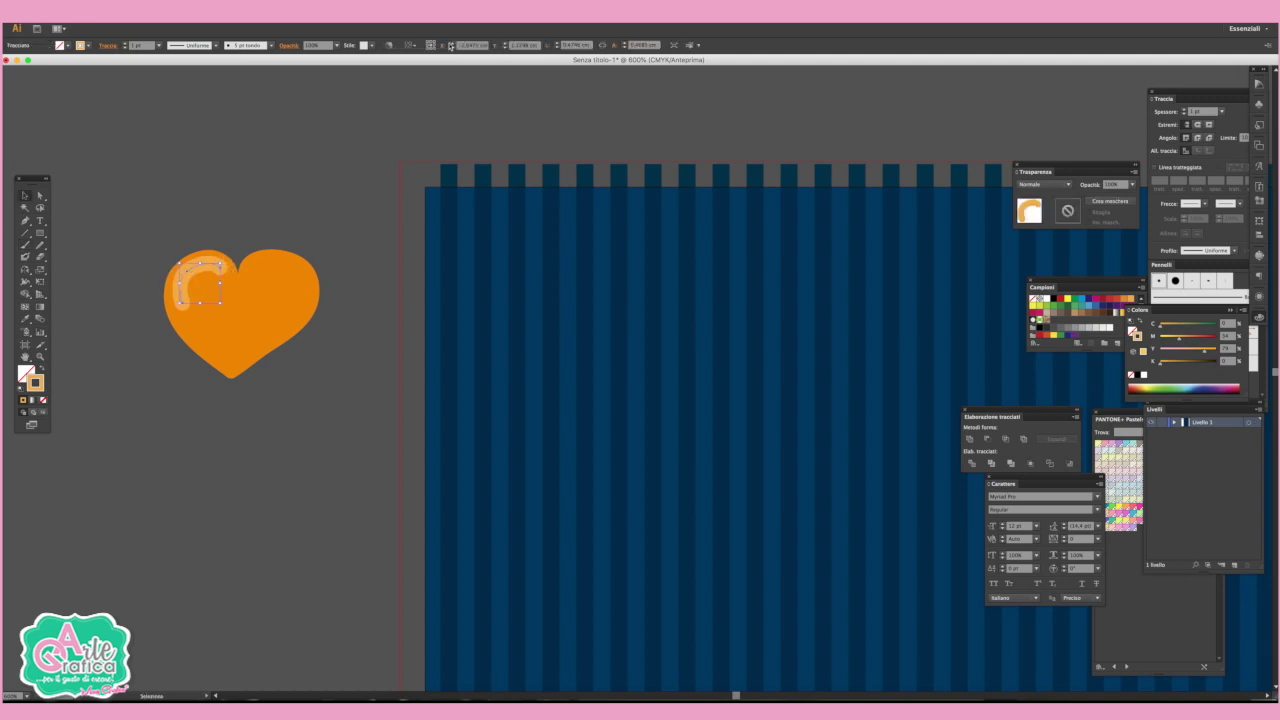
pyautogui.click(336, 47)
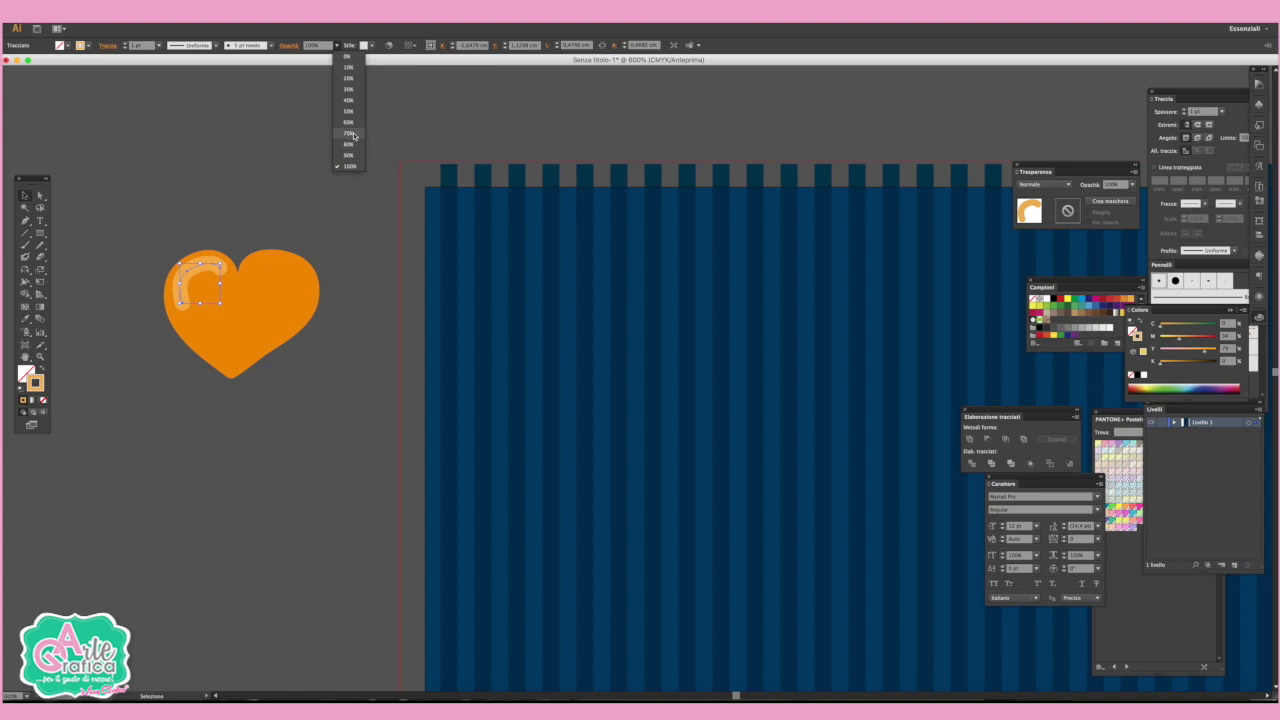
pyautogui.click(350, 140)
pyautogui.click(265, 164)
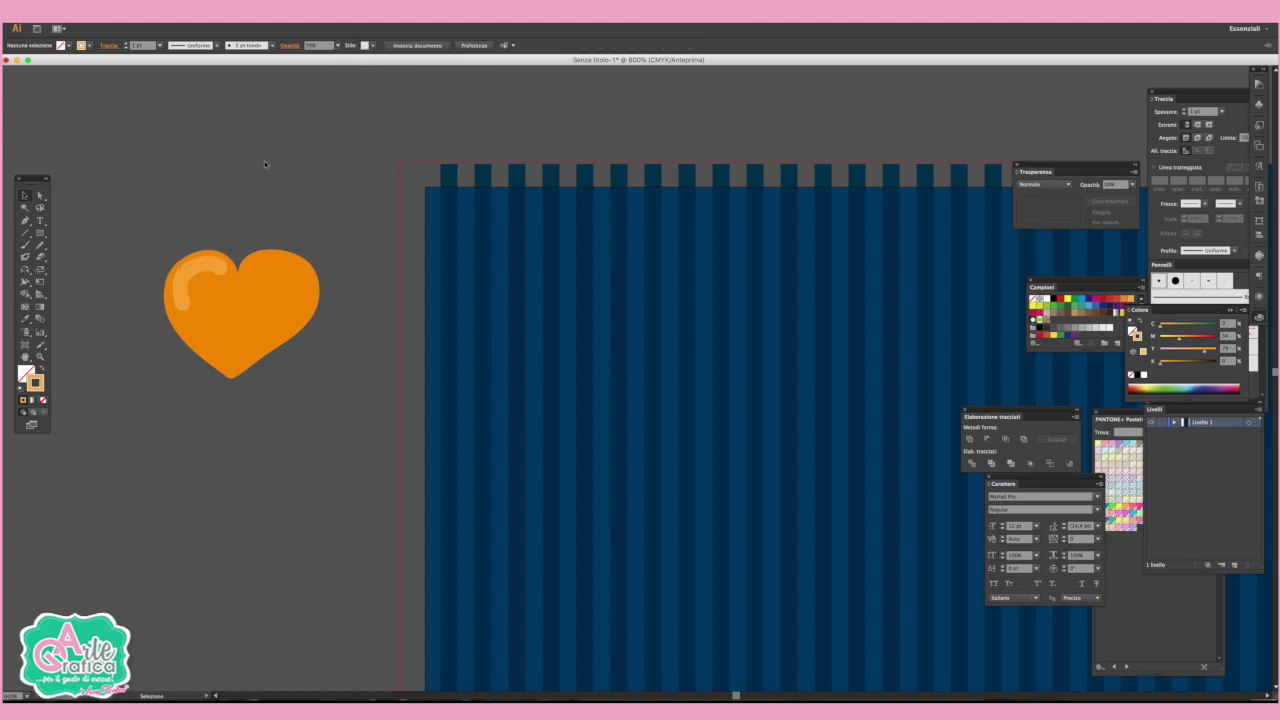
pyautogui.click(203, 272)
pyautogui.click(254, 46)
pyautogui.click(233, 69)
pyautogui.click(357, 133)
# Group the heart together with its highlight
pyautogui.press('super+minus')
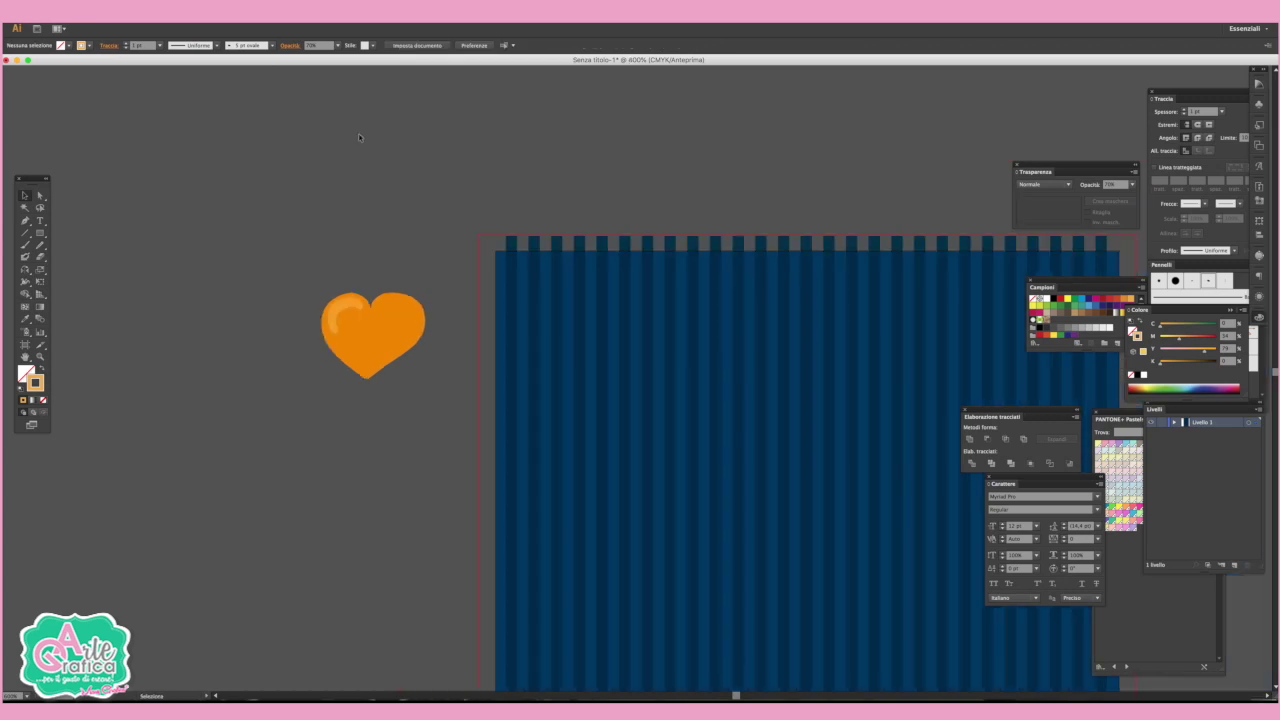
pyautogui.moveTo(285, 251); pyautogui.dragTo(417, 386)
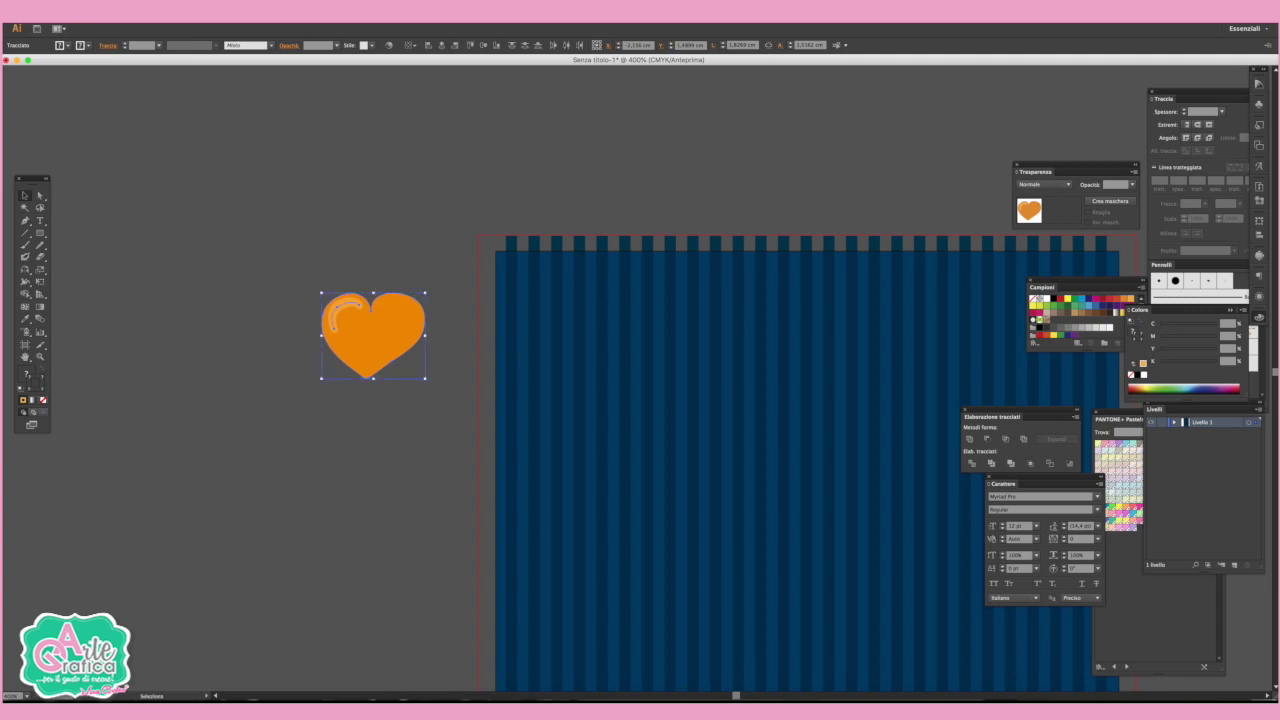
pyautogui.click(140, 11)
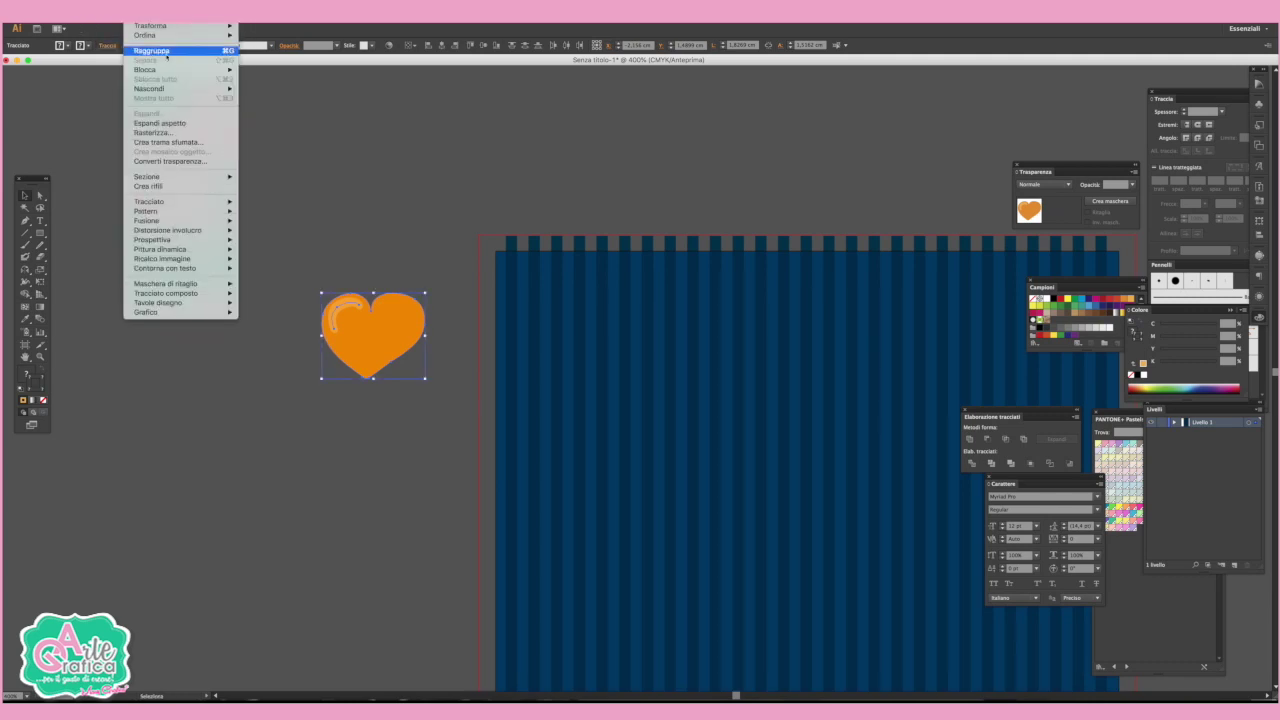
pyautogui.click(167, 52)
pyautogui.press('a')
# Move the heart to the artboard's upper right and place a copy near the bottom left
pyautogui.hotkey('ctrl', '-')
pyautogui.hotkey('ctrl', '-')
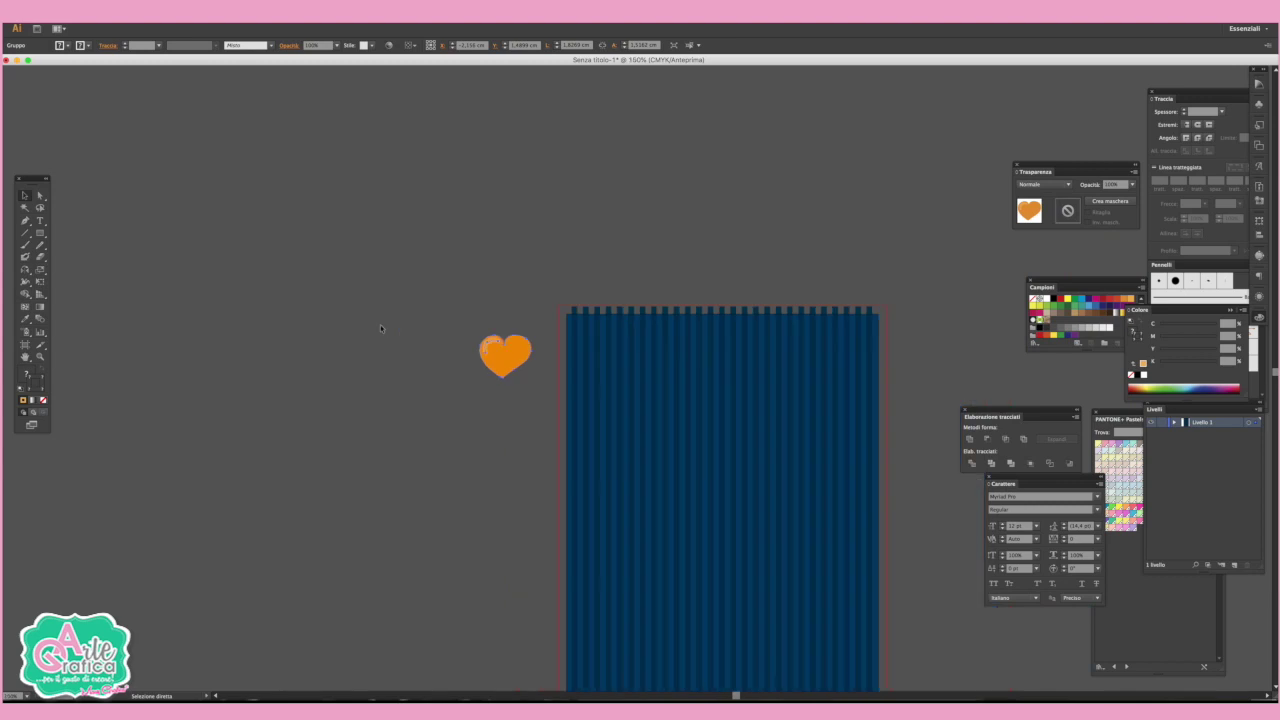
pyautogui.hotkey('ctrl', '-')
pyautogui.press('v')
pyautogui.moveTo(640, 463); pyautogui.dragTo(461, 419)
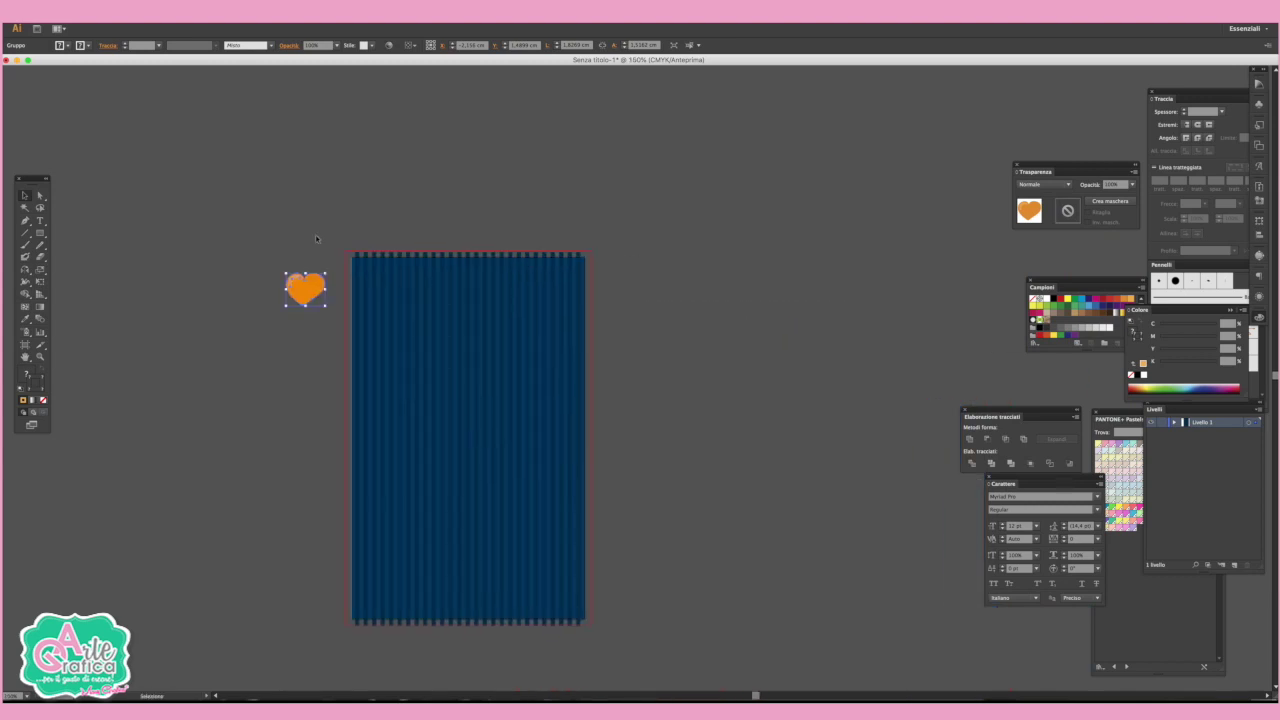
pyautogui.moveTo(395, 331); pyautogui.dragTo(562, 298)
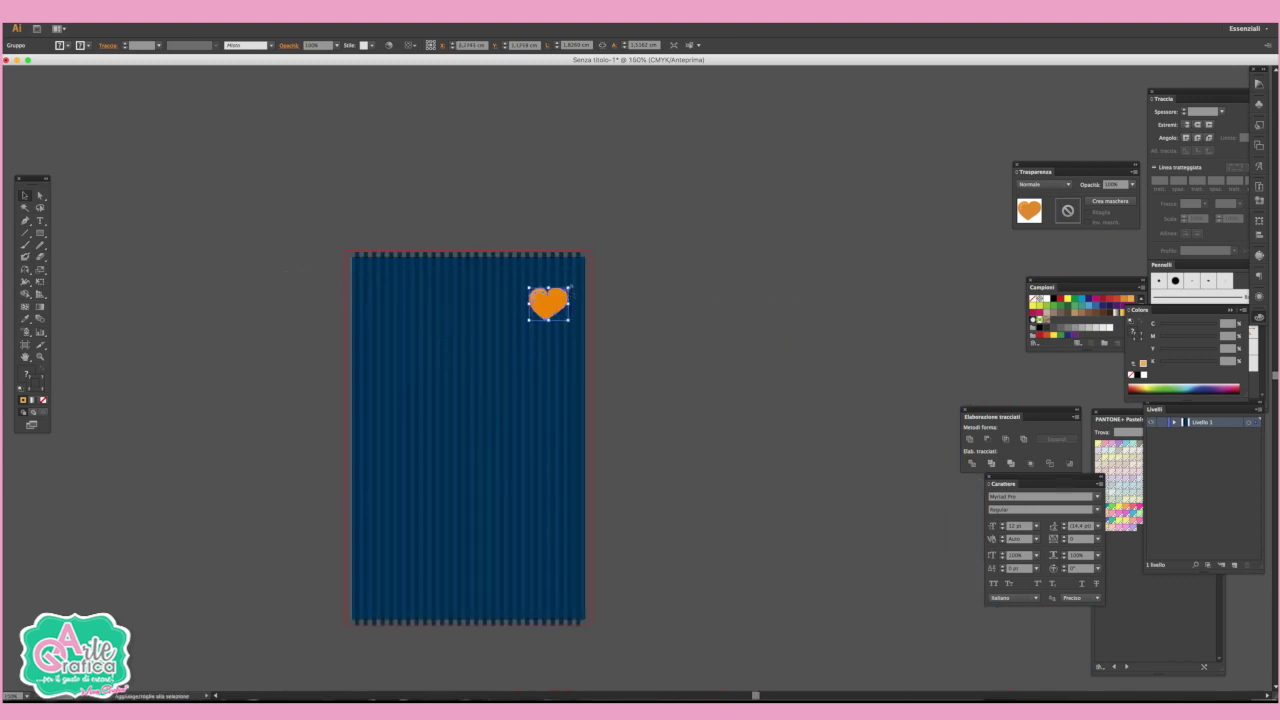
pyautogui.click(619, 300)
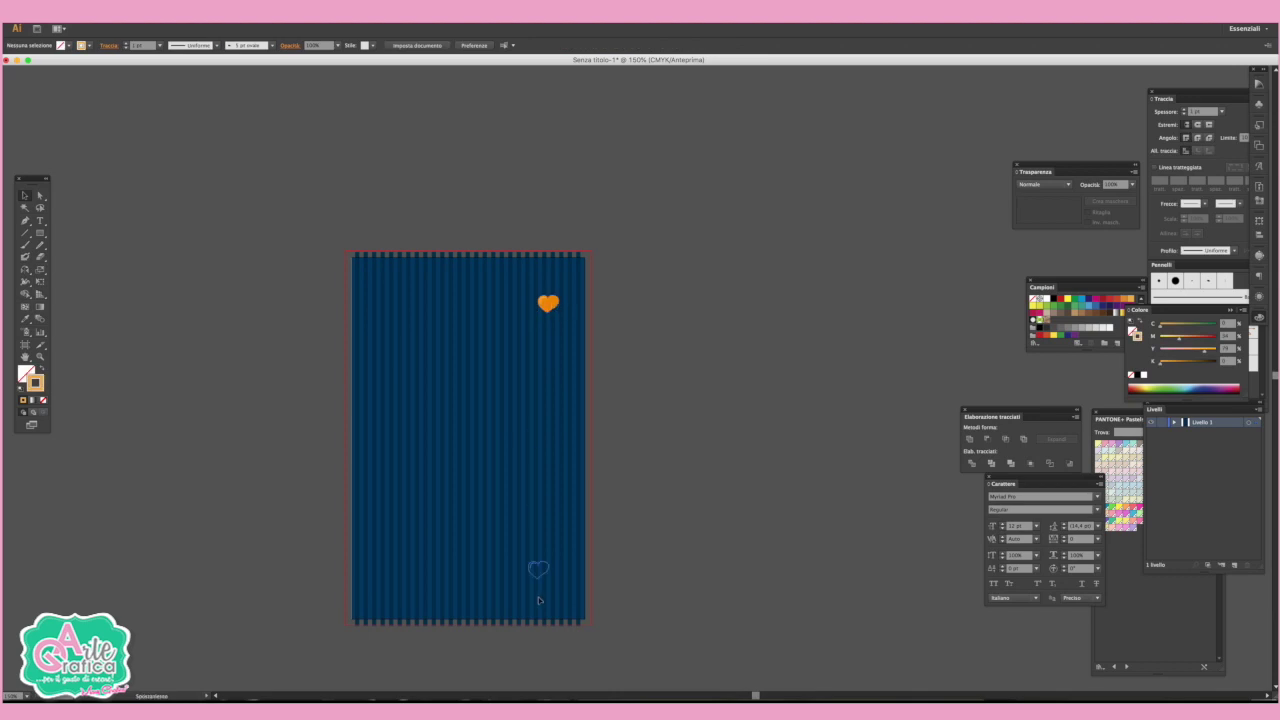
pyautogui.click(421, 592)
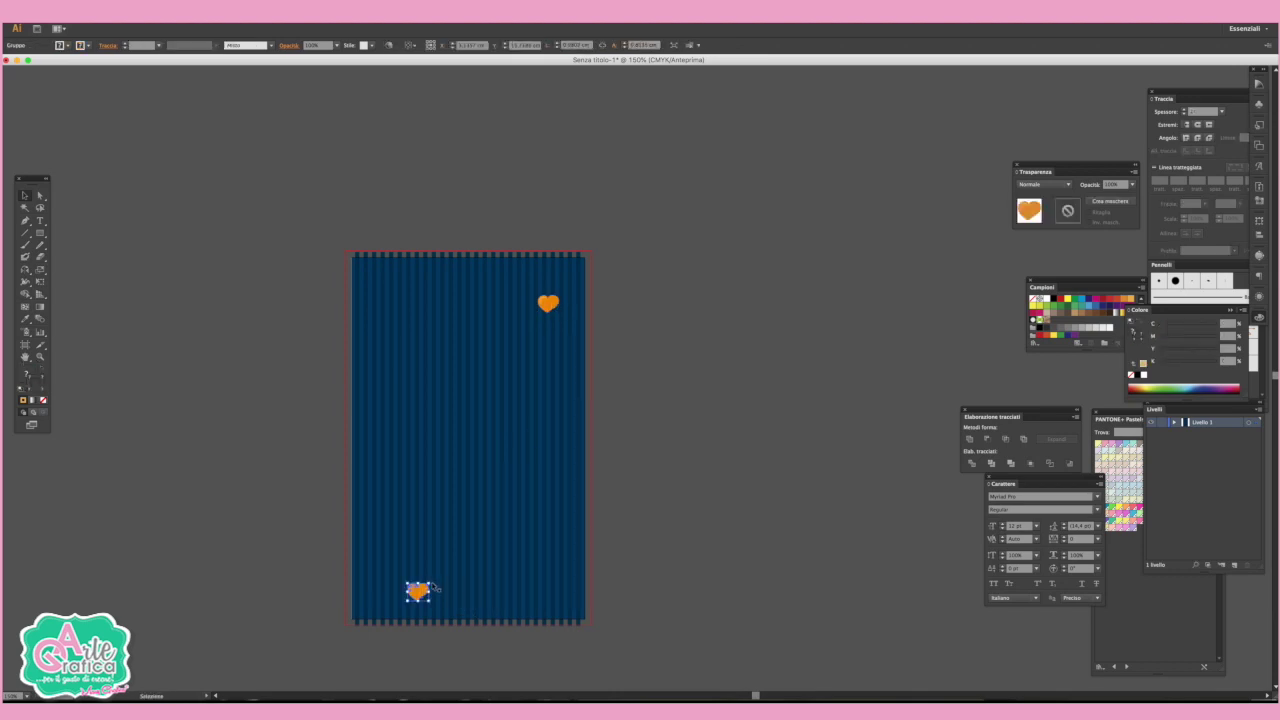
pyautogui.click(655, 555)
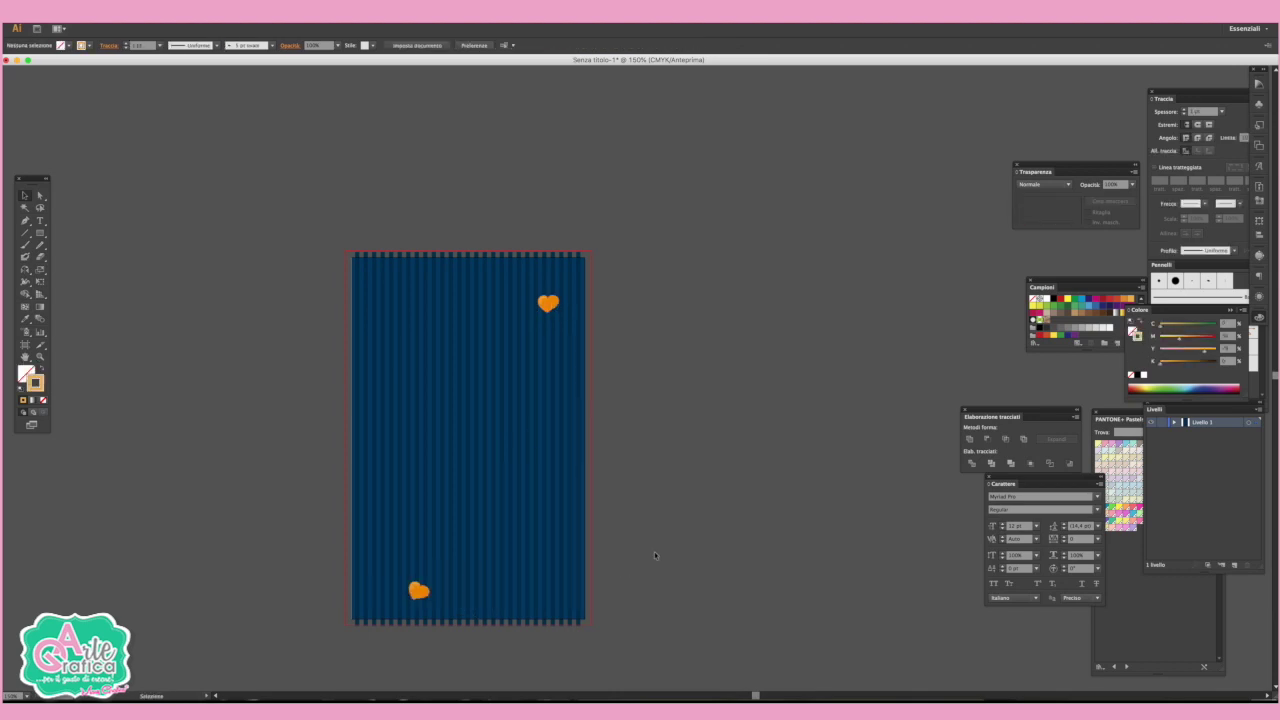
pyautogui.click(40, 232)
# Draw an orange square over the artboard's right side and add a smaller copy below it
pyautogui.moveTo(488, 339)
pyautogui.mouseDown()
pyautogui.moveTo(603, 474)
pyautogui.moveTo(646, 497)
pyautogui.moveTo(639, 489)
pyautogui.mouseUp()
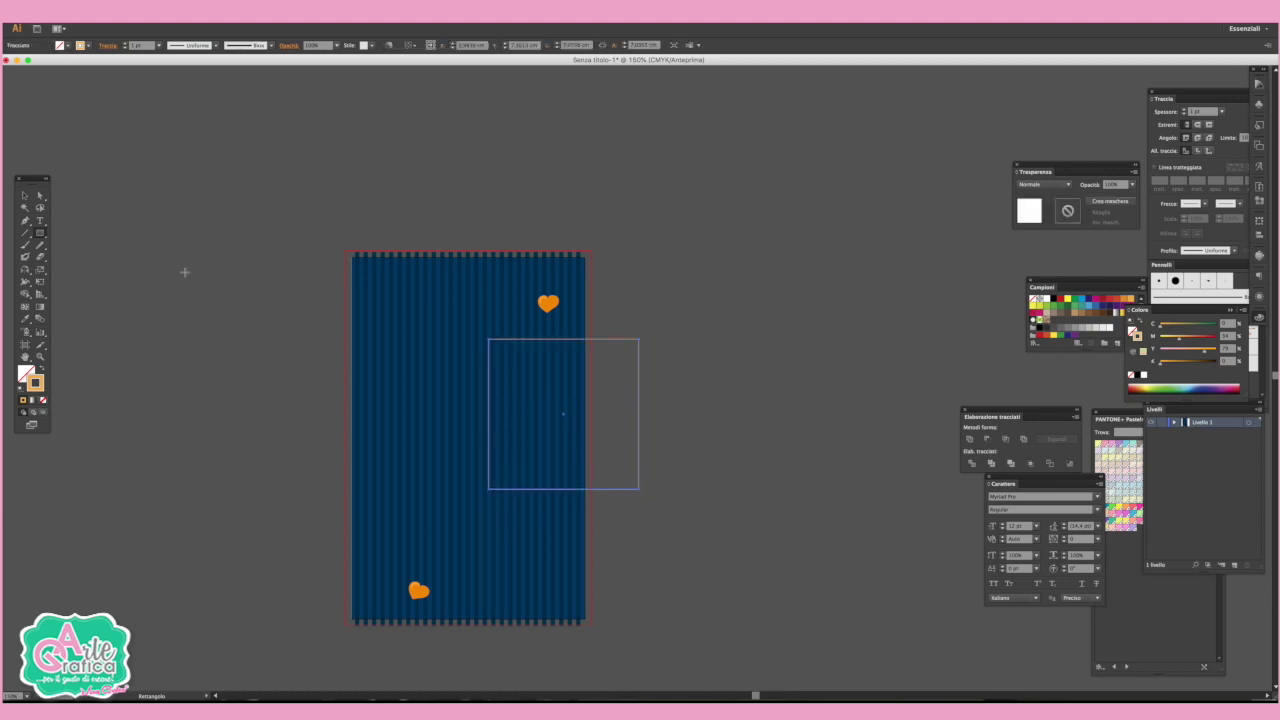
pyautogui.click(41, 370)
pyautogui.click(25, 195)
pyautogui.moveTo(586, 423)
pyautogui.mouseDown()
pyautogui.moveTo(564, 428)
pyautogui.moveTo(612, 561)
pyautogui.mouseUp()
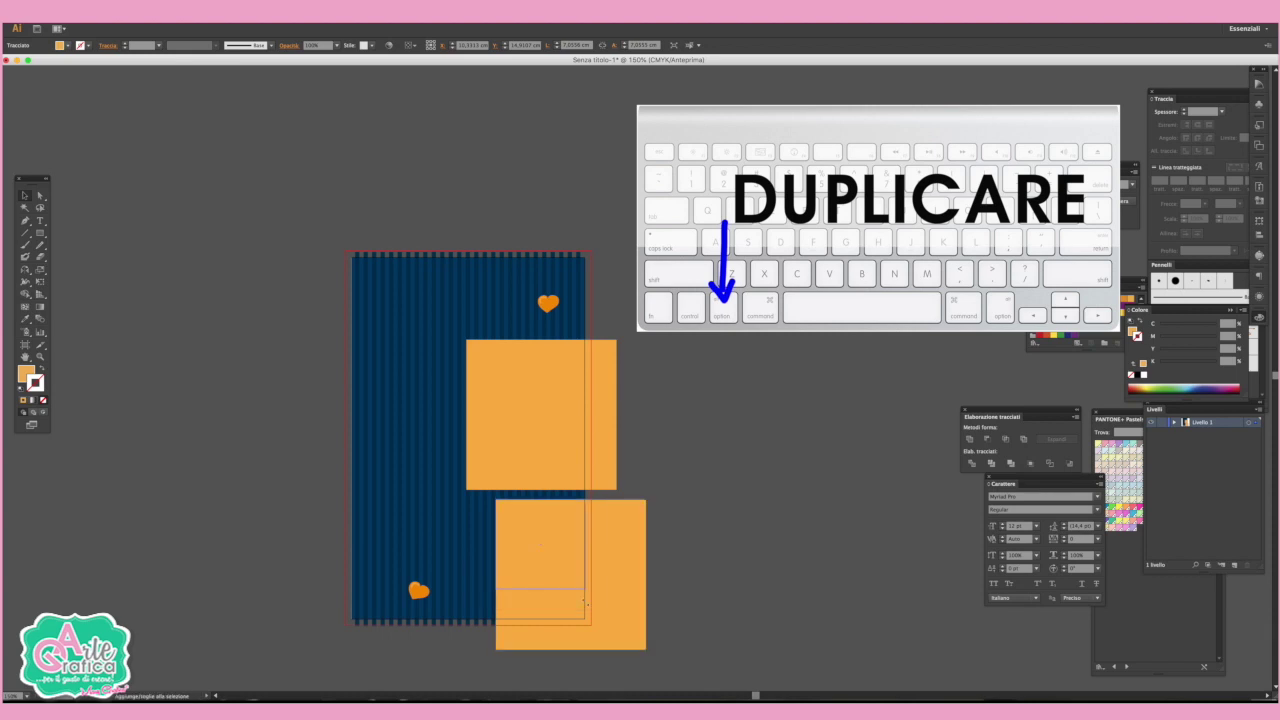
pyautogui.moveTo(586, 604); pyautogui.dragTo(585, 590)
pyautogui.moveTo(557, 526); pyautogui.dragTo(551, 538)
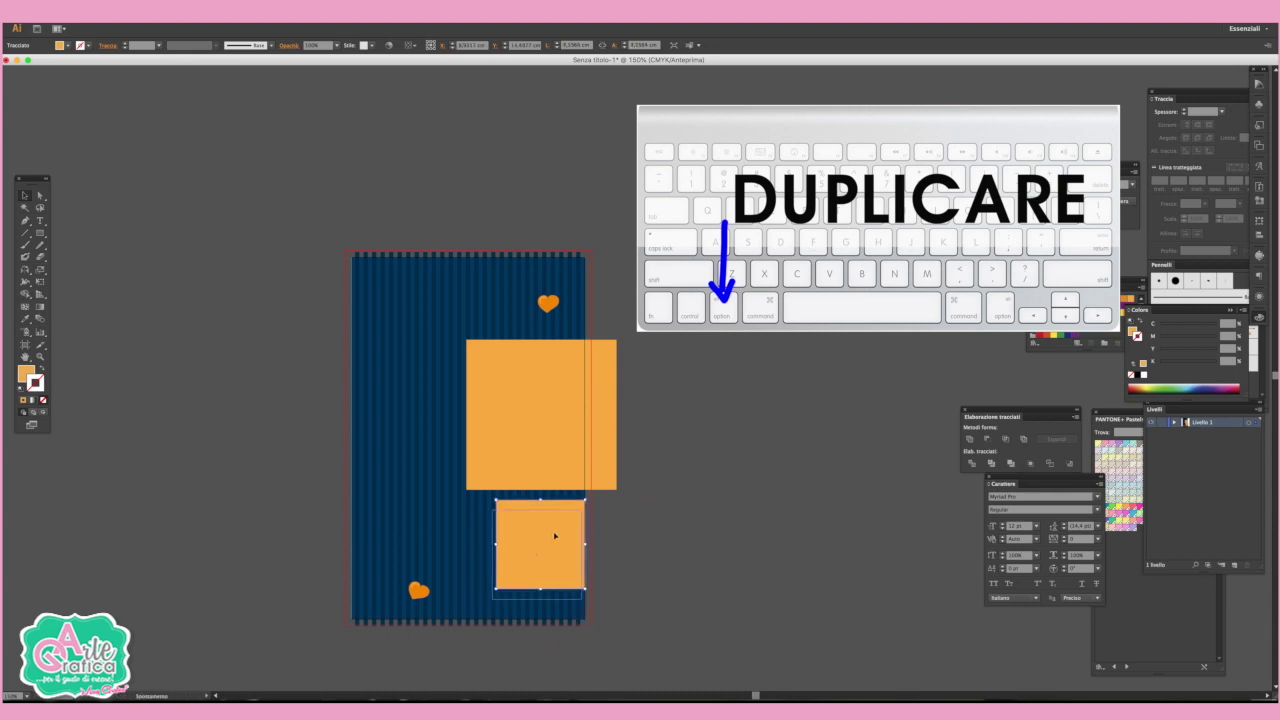
pyautogui.click(705, 459)
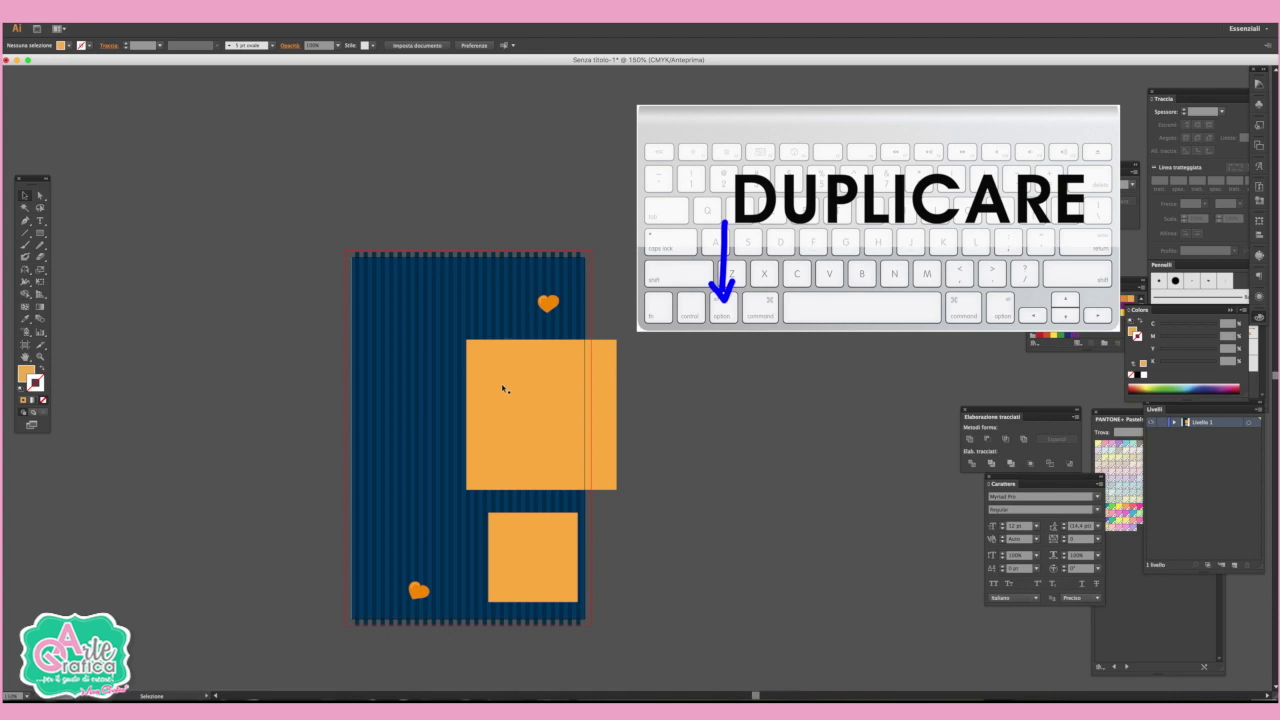
pyautogui.click(505, 389)
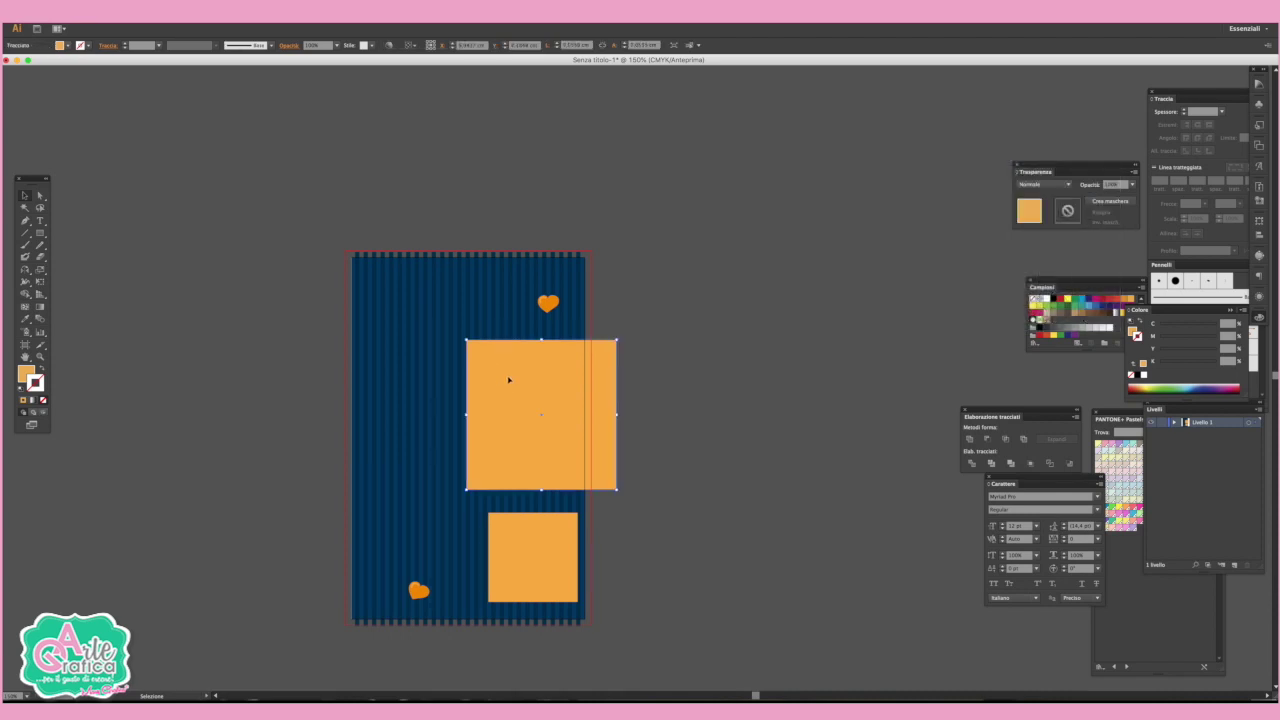
# Paste a copy in front of the large orange square, shrink it slightly and fill it white
pyautogui.click(145, 11)
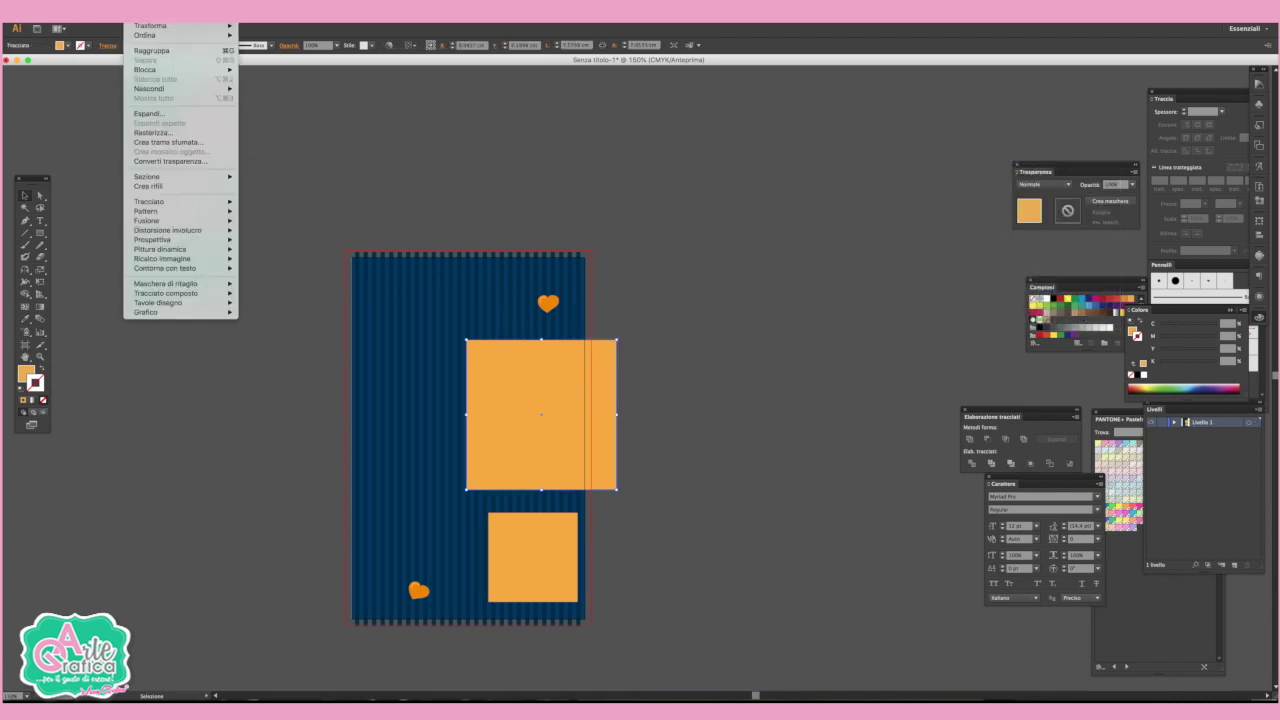
pyautogui.click(106, 60)
pyautogui.click(105, 11)
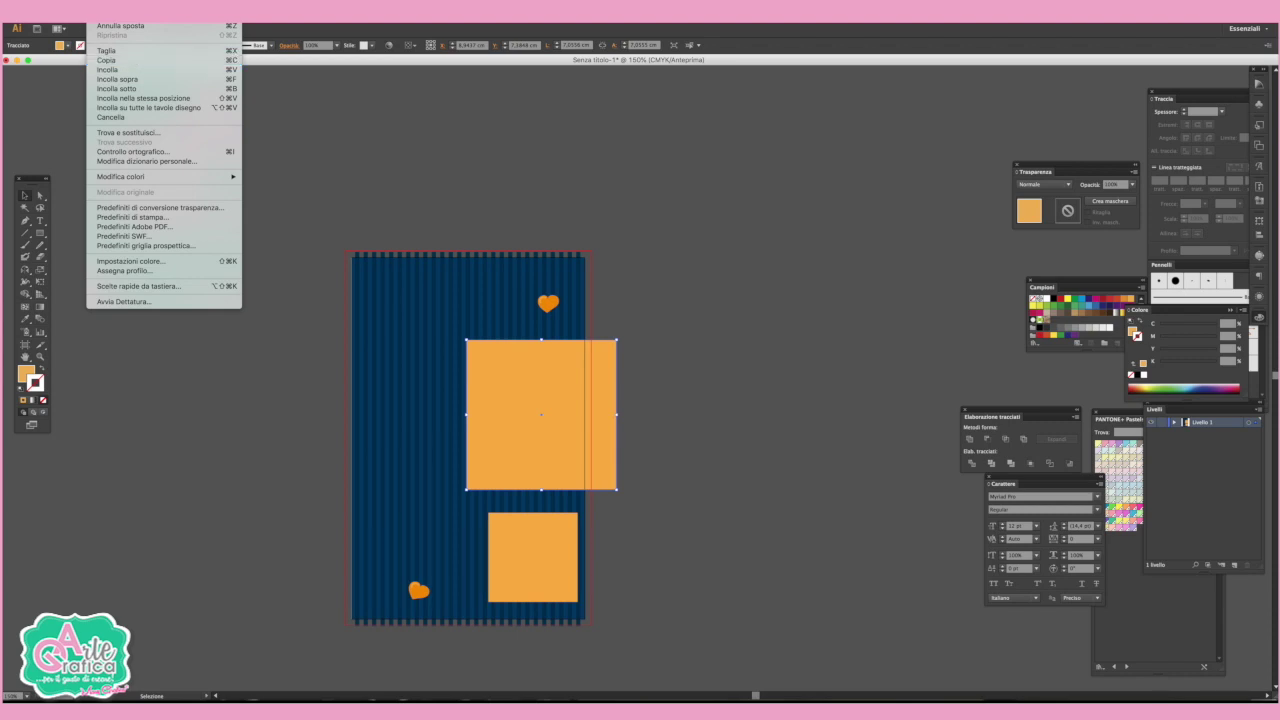
pyautogui.click(128, 72)
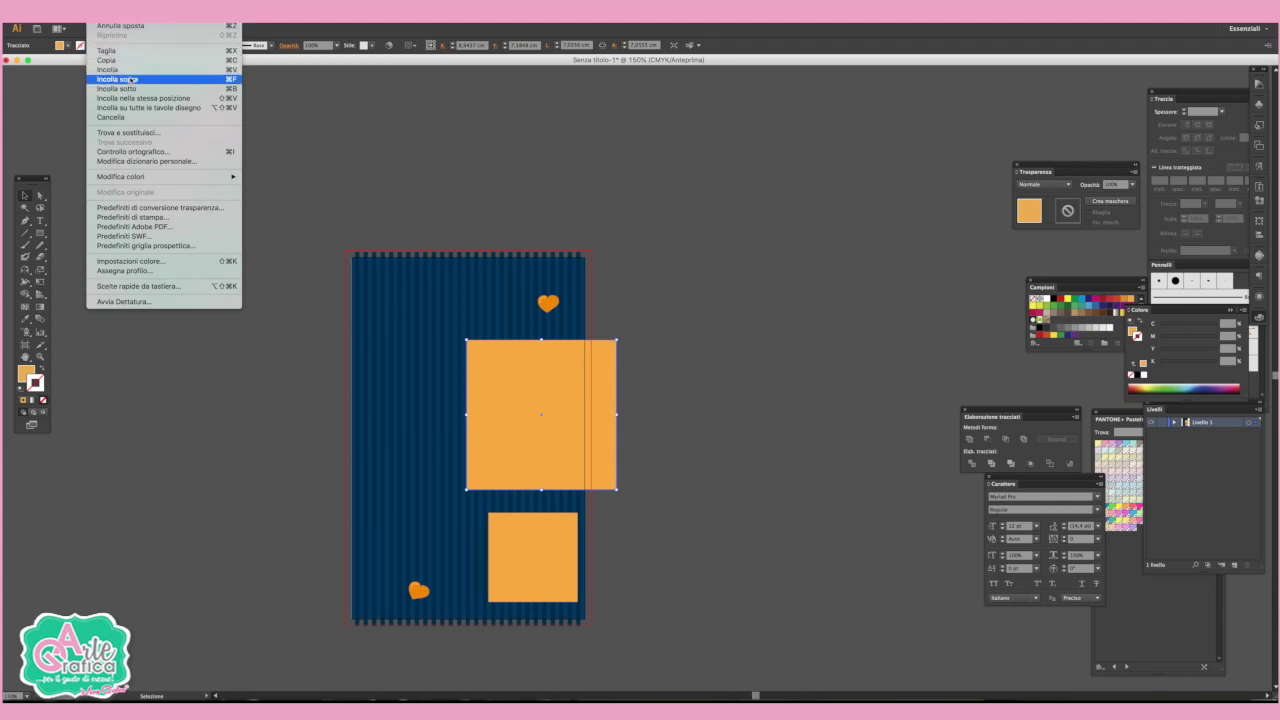
pyautogui.moveTo(466, 340); pyautogui.dragTo(463, 365)
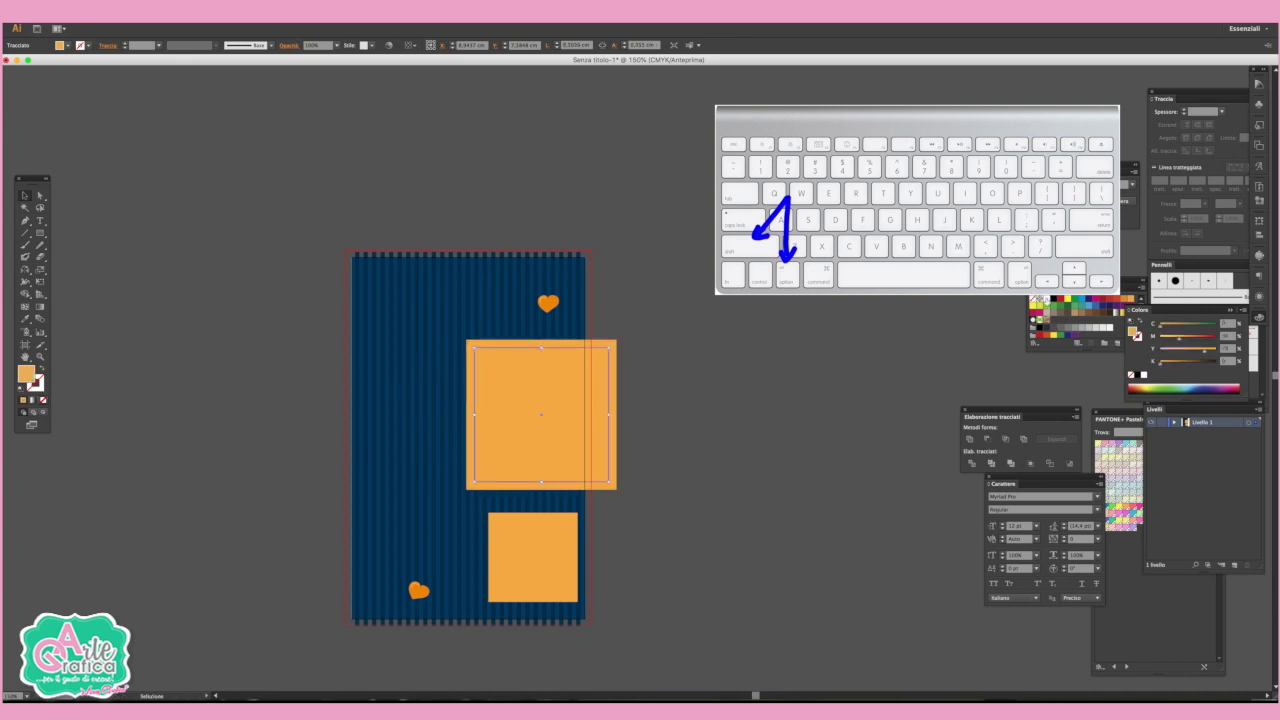
pyautogui.click(1045, 298)
pyautogui.press('shift')
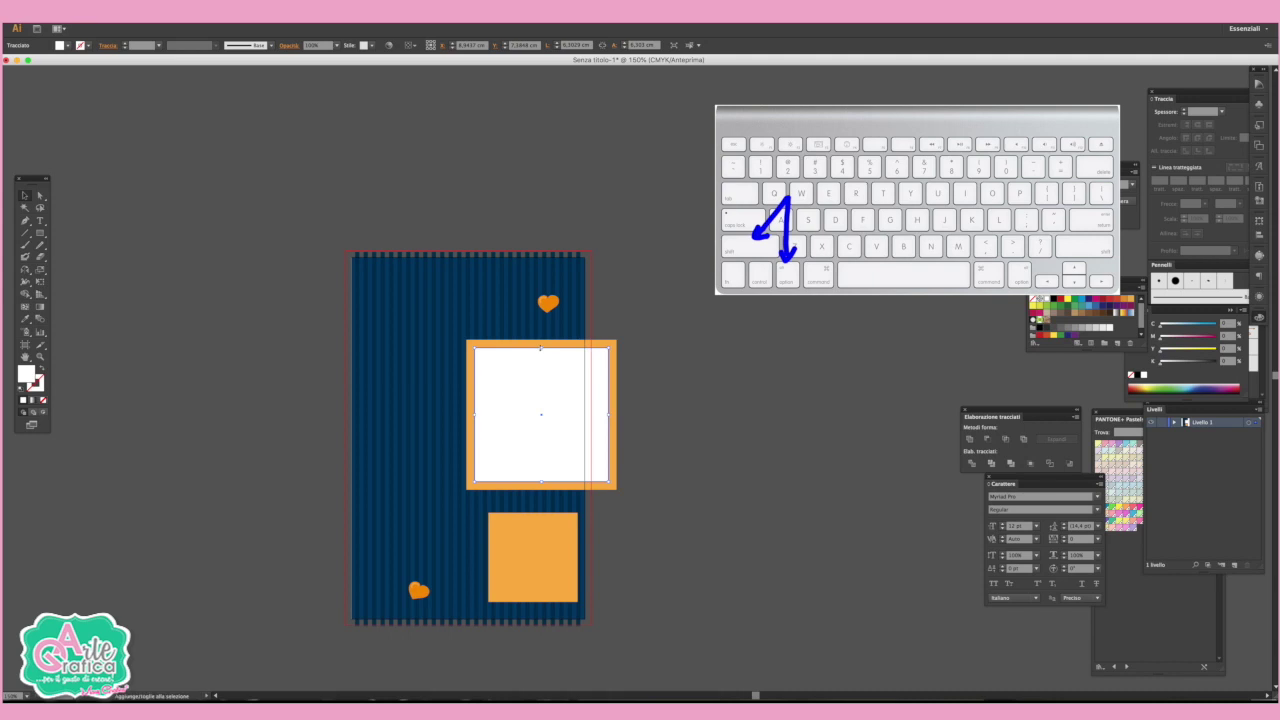
pyautogui.moveTo(541, 348); pyautogui.dragTo(554, 345)
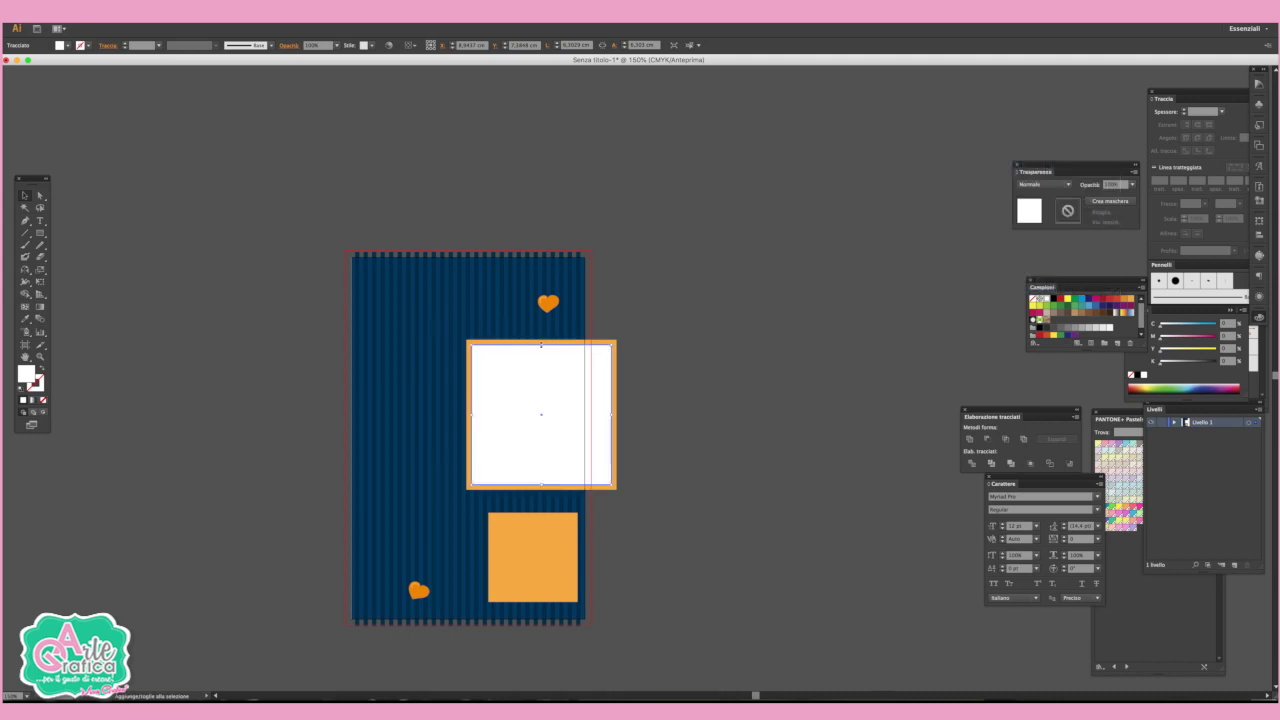
pyautogui.click(775, 373)
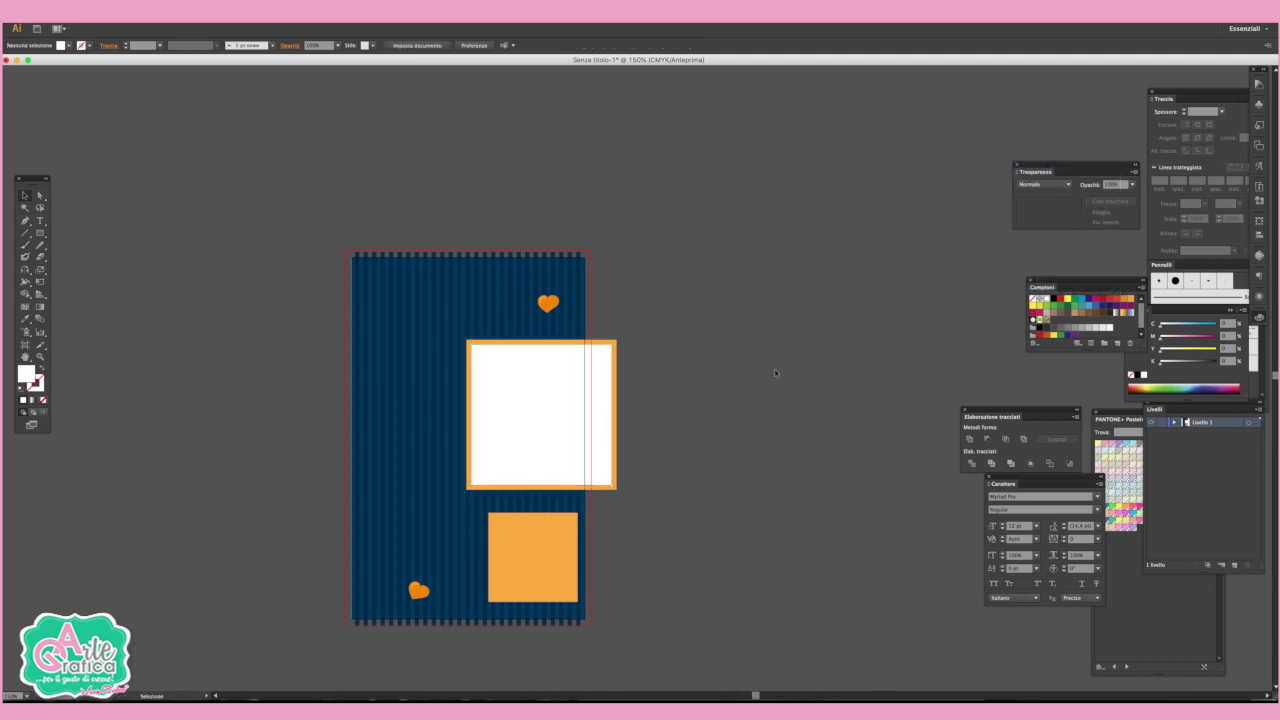
# Paste a copy behind the frame, fill it with the sampled navy and set it to 100% opacity
pyautogui.click(599, 489)
pyautogui.click(100, 12)
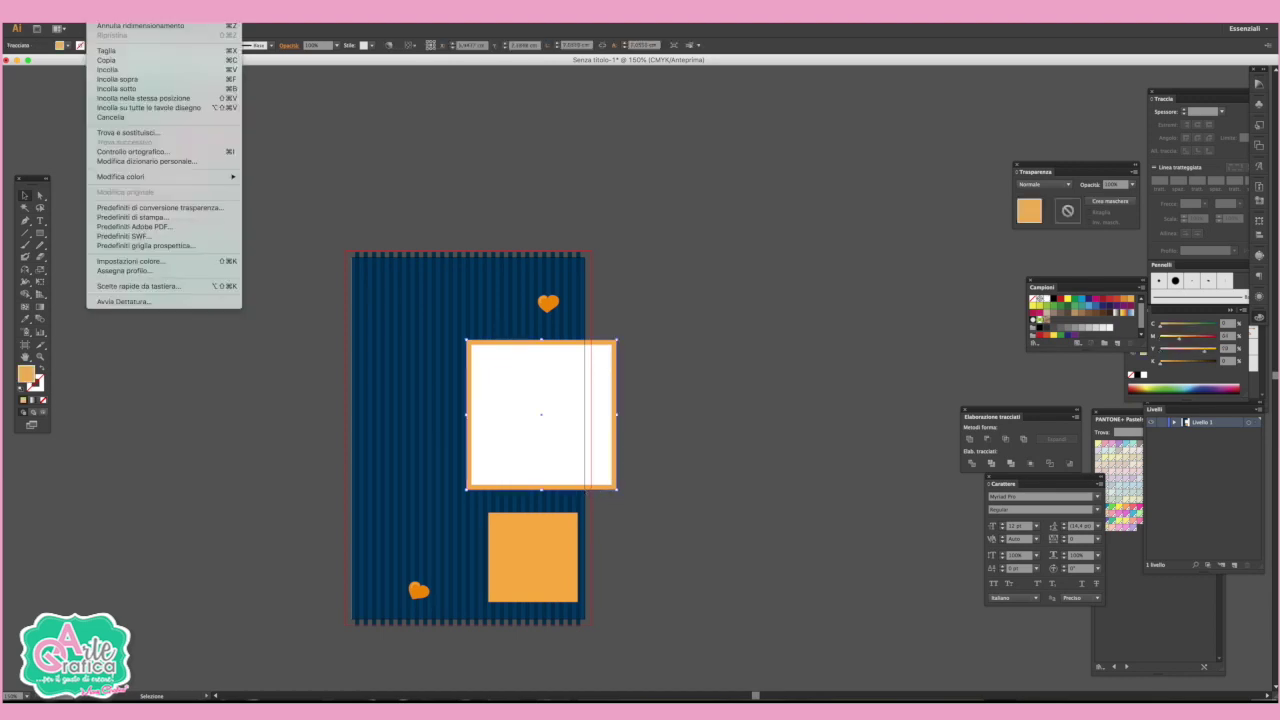
pyautogui.click(110, 60)
pyautogui.click(100, 12)
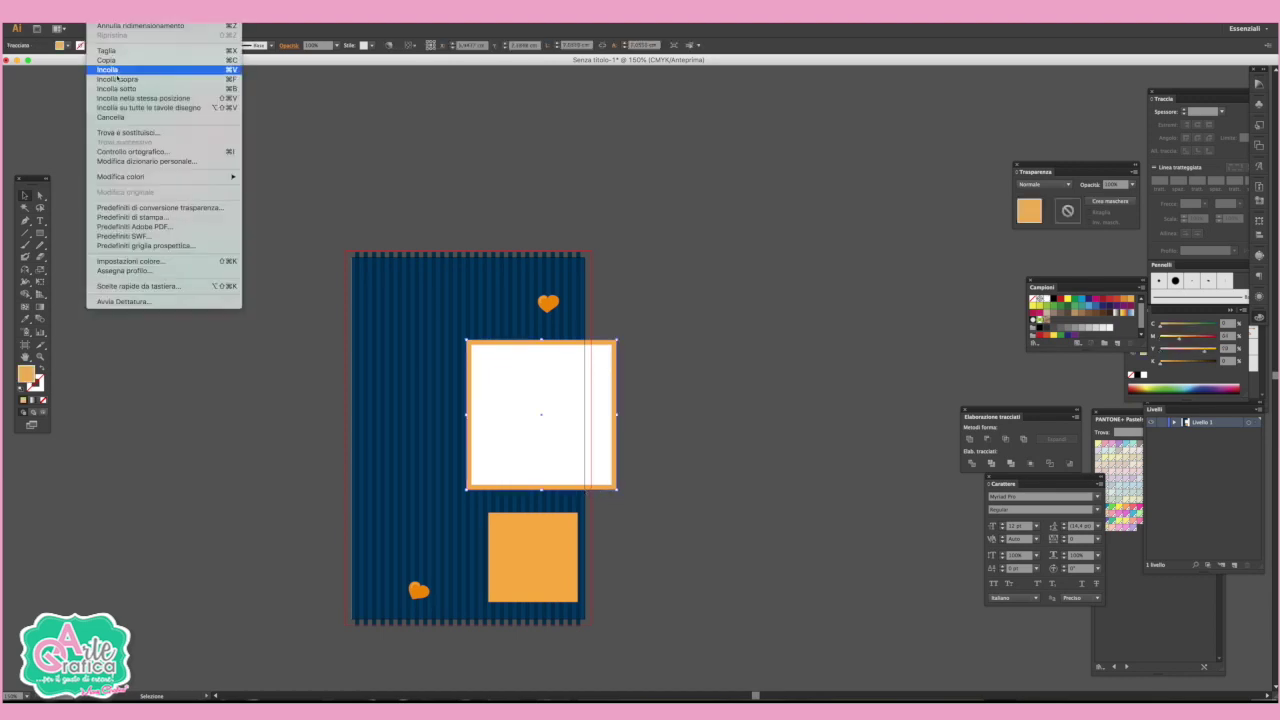
pyautogui.click(120, 88)
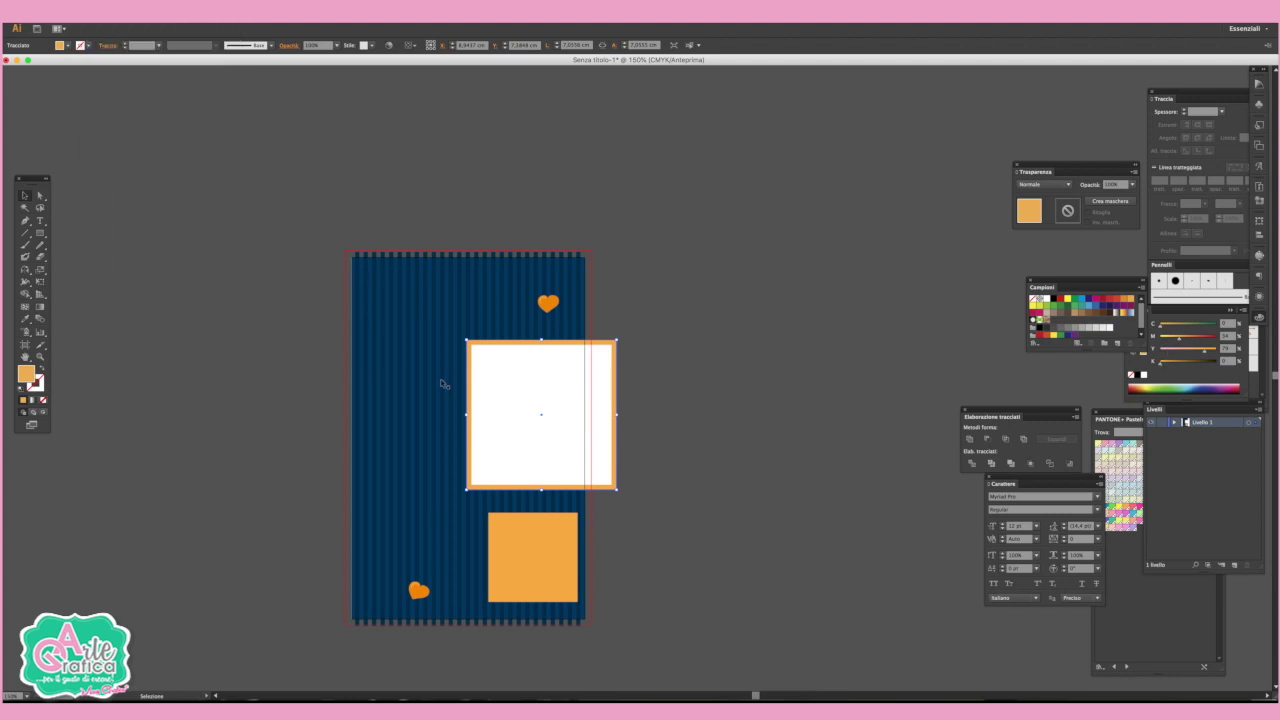
pyautogui.click(26, 320)
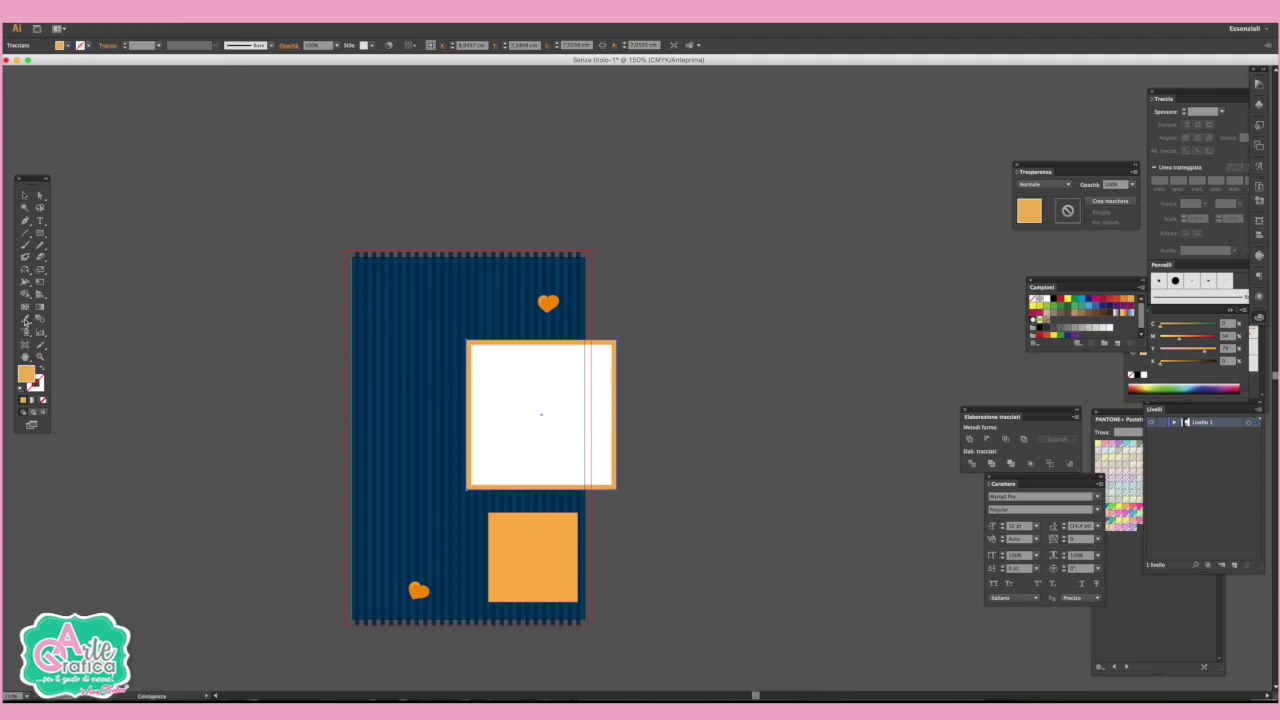
pyautogui.click(368, 309)
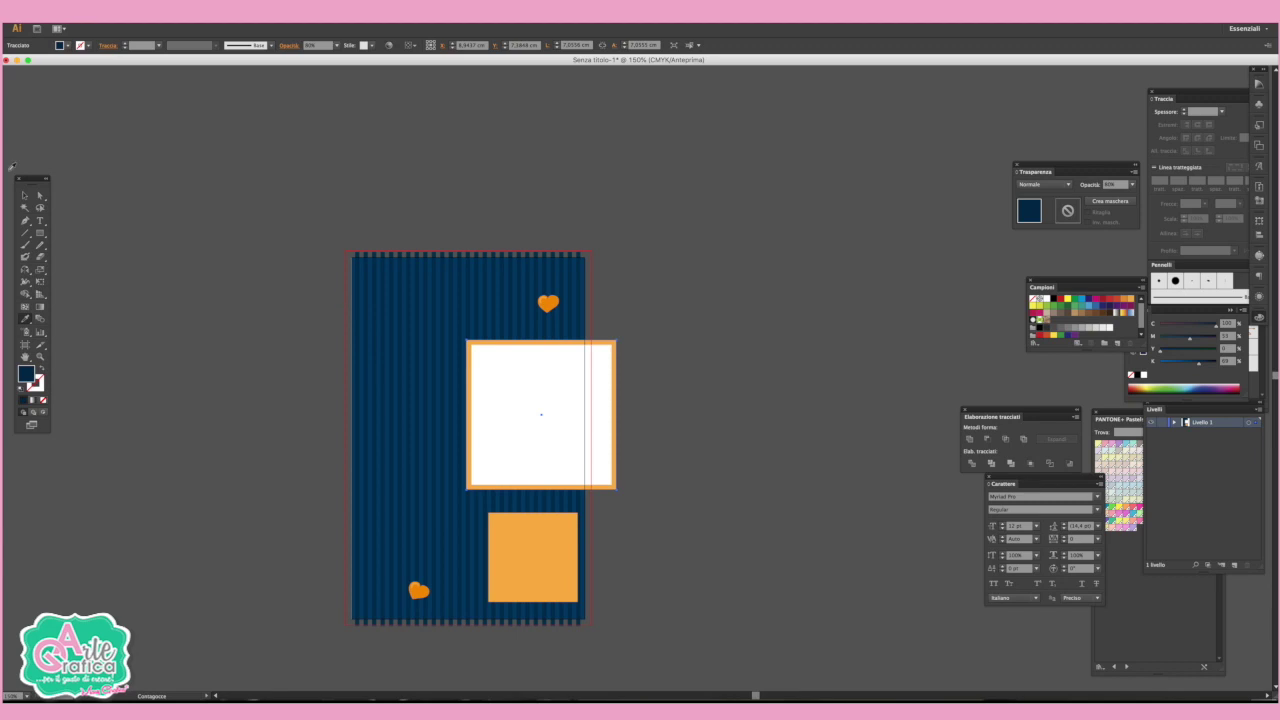
pyautogui.click(26, 196)
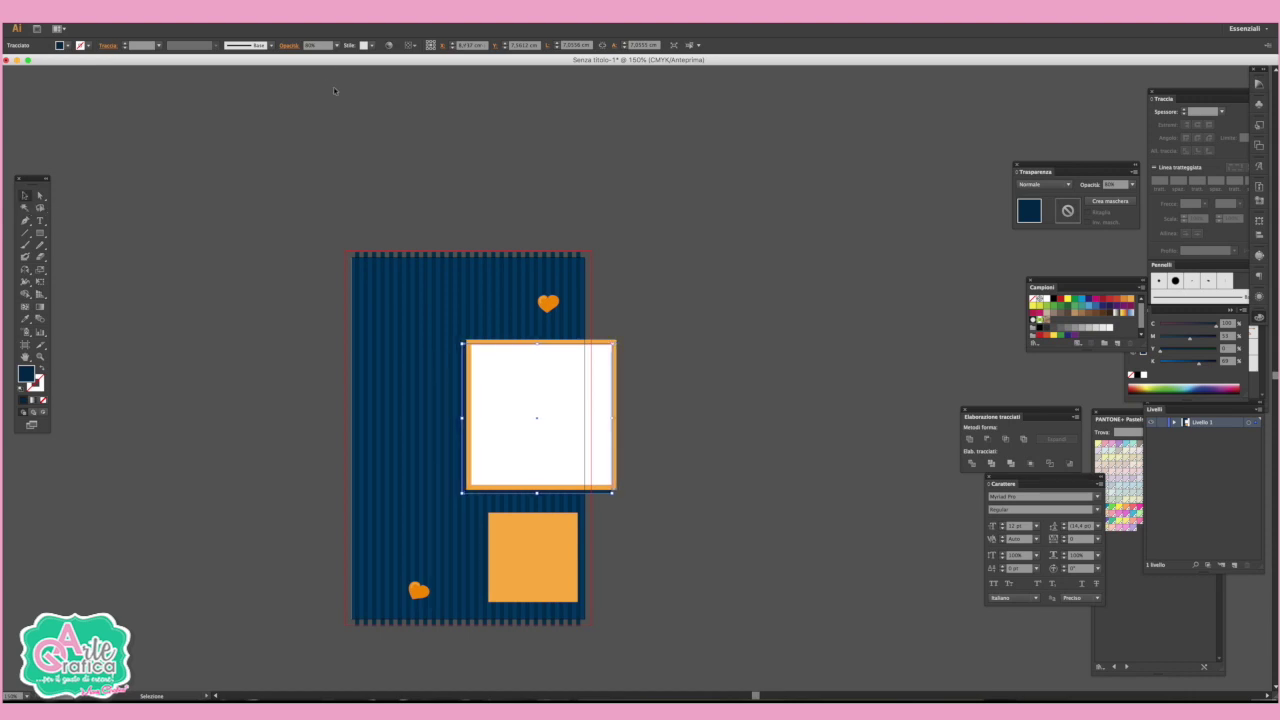
pyautogui.click(337, 45)
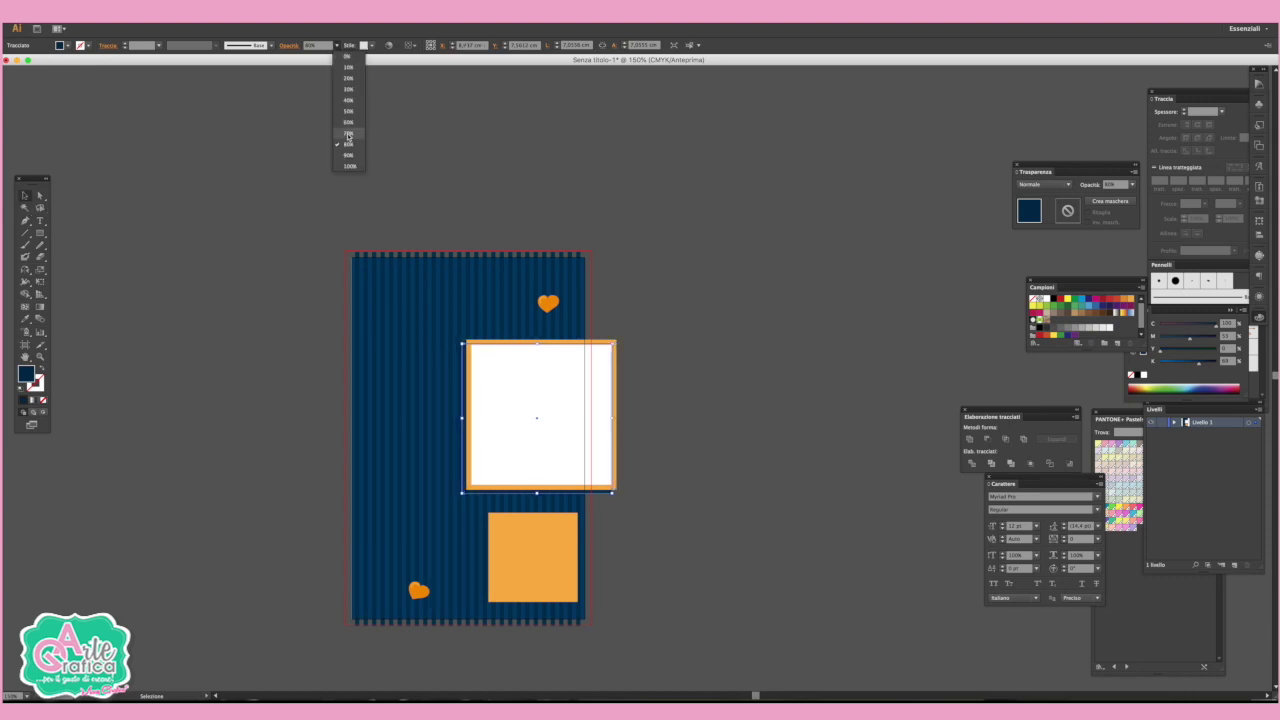
pyautogui.click(349, 166)
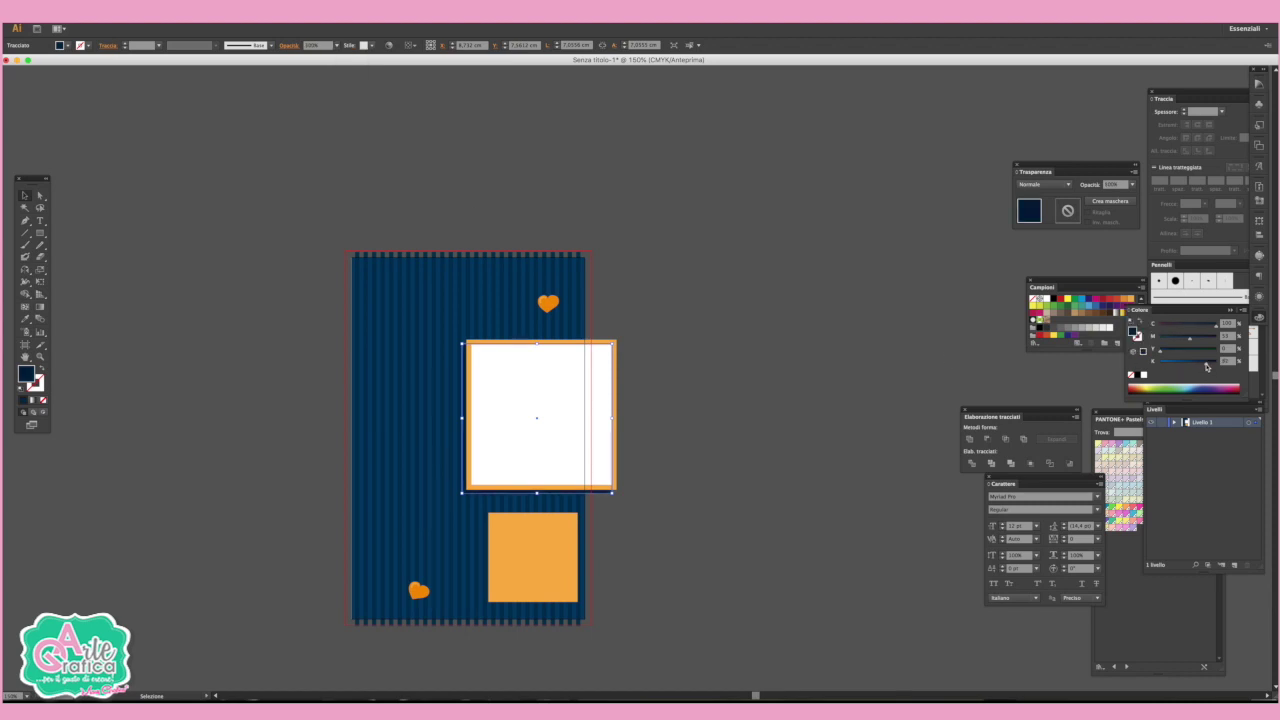
pyautogui.click(724, 396)
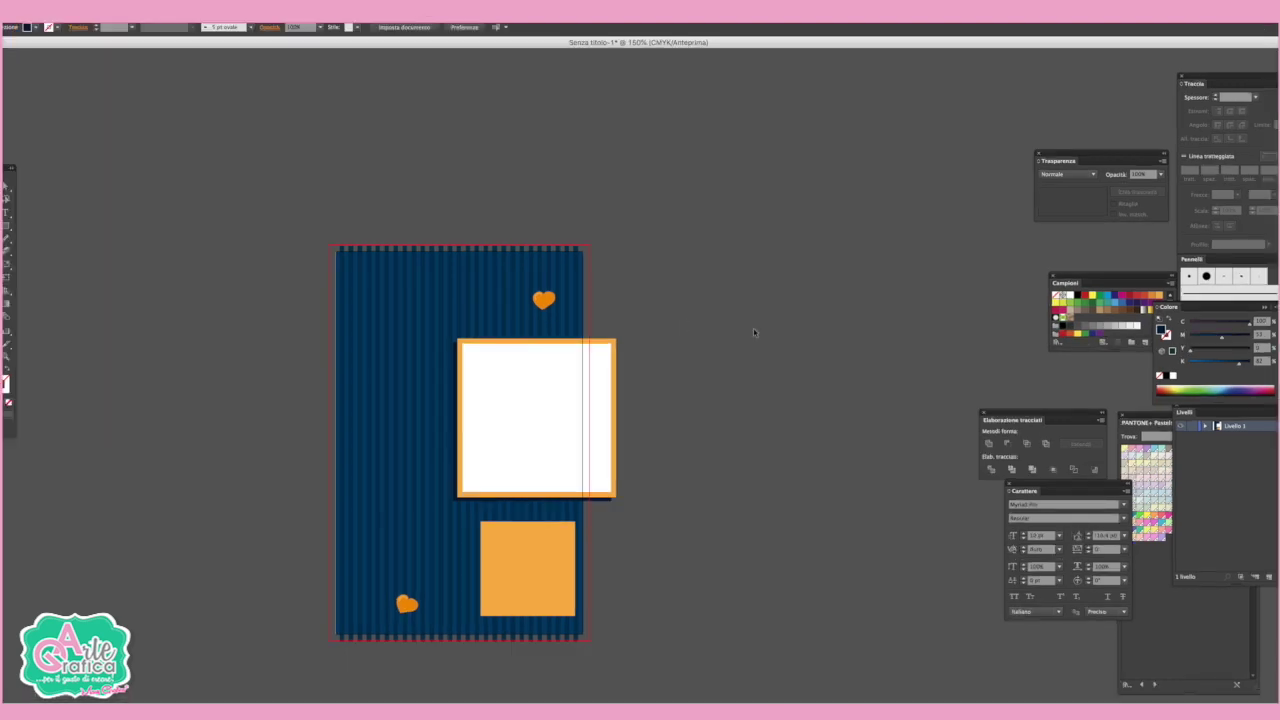
# Duplicate the small orange square in place, directly on top of itself
pyautogui.click(570, 612)
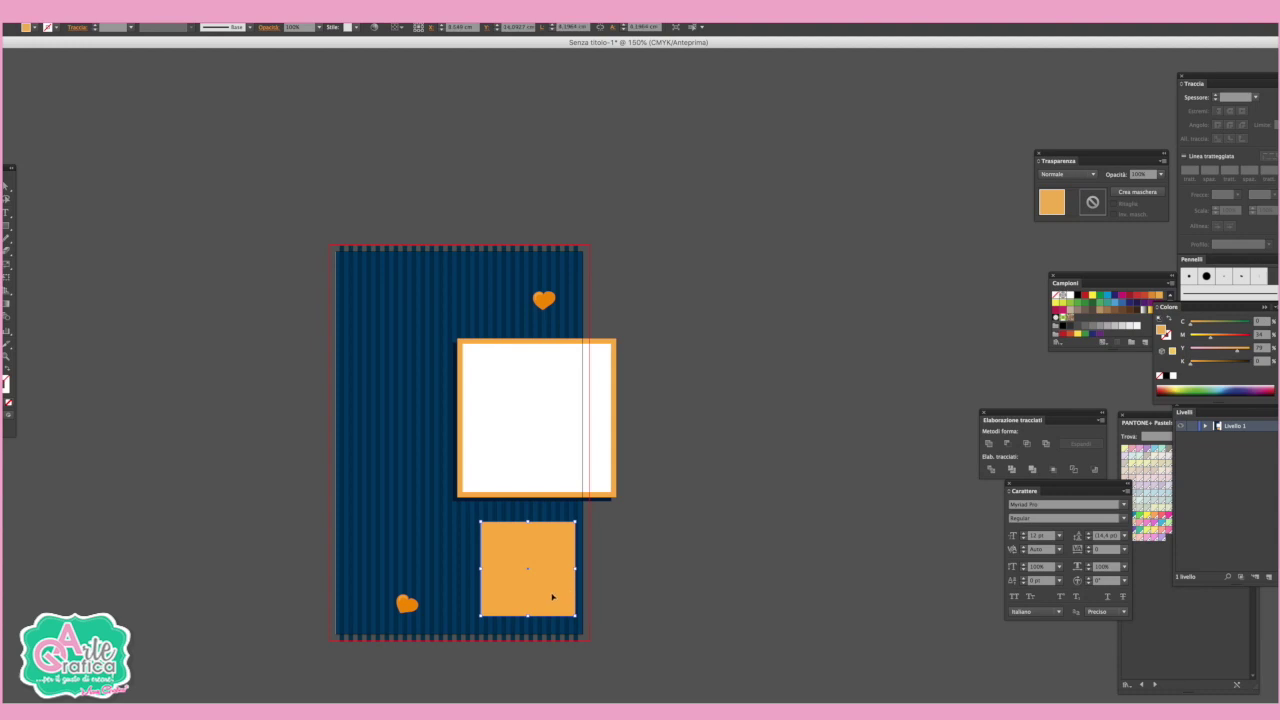
pyautogui.click(75, 12)
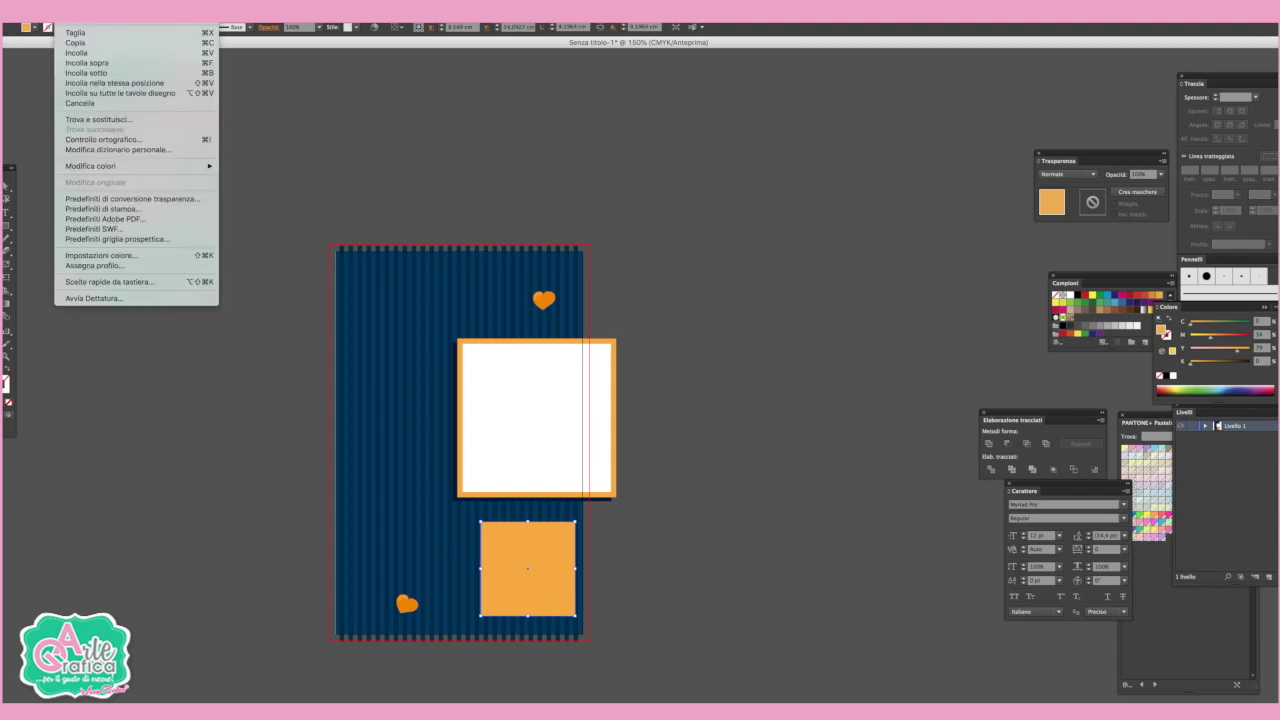
pyautogui.click(87, 43)
pyautogui.click(75, 12)
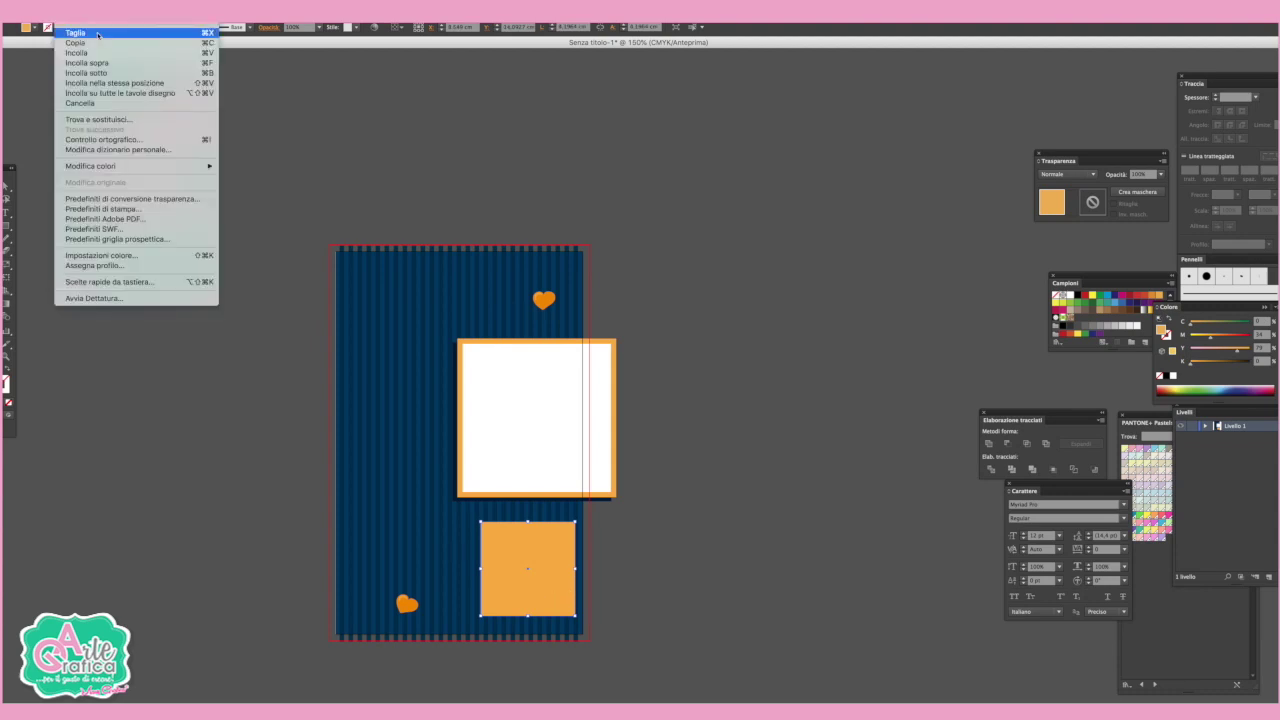
pyautogui.click(87, 63)
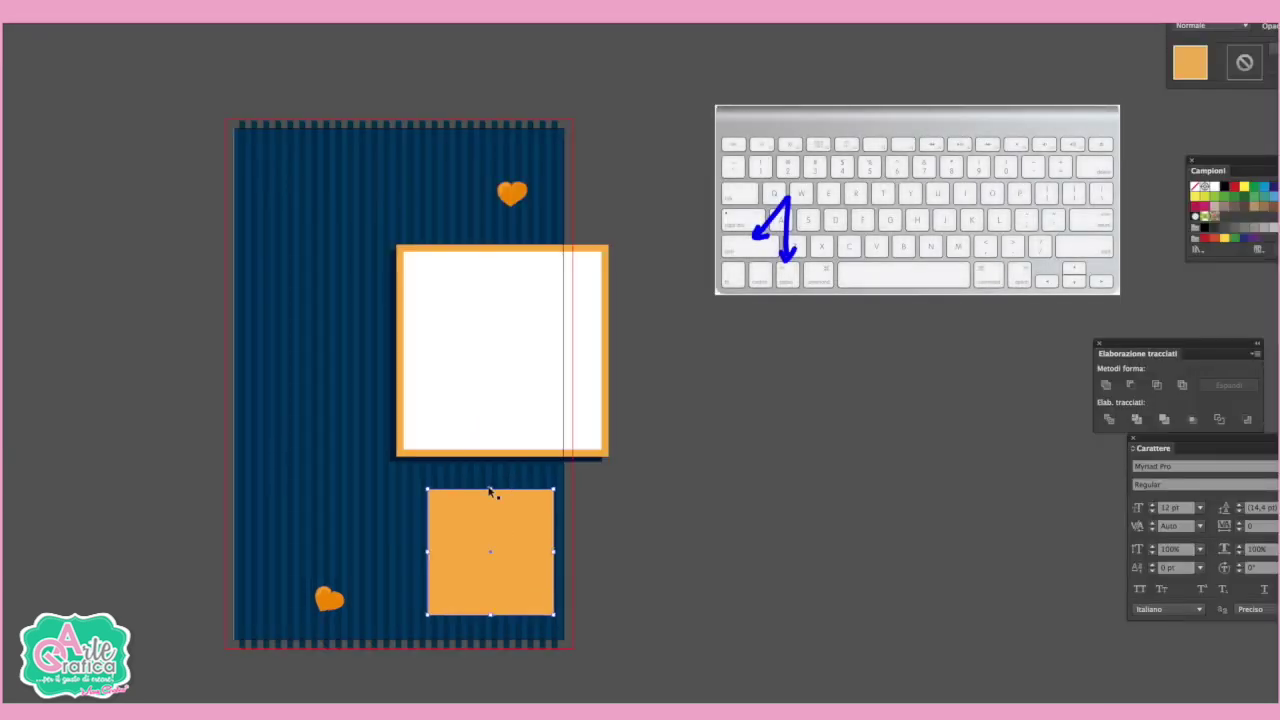
# Shrink the copy inward and fill it white, leaving a thin orange border
pyautogui.moveTo(490, 488); pyautogui.dragTo(490, 495)
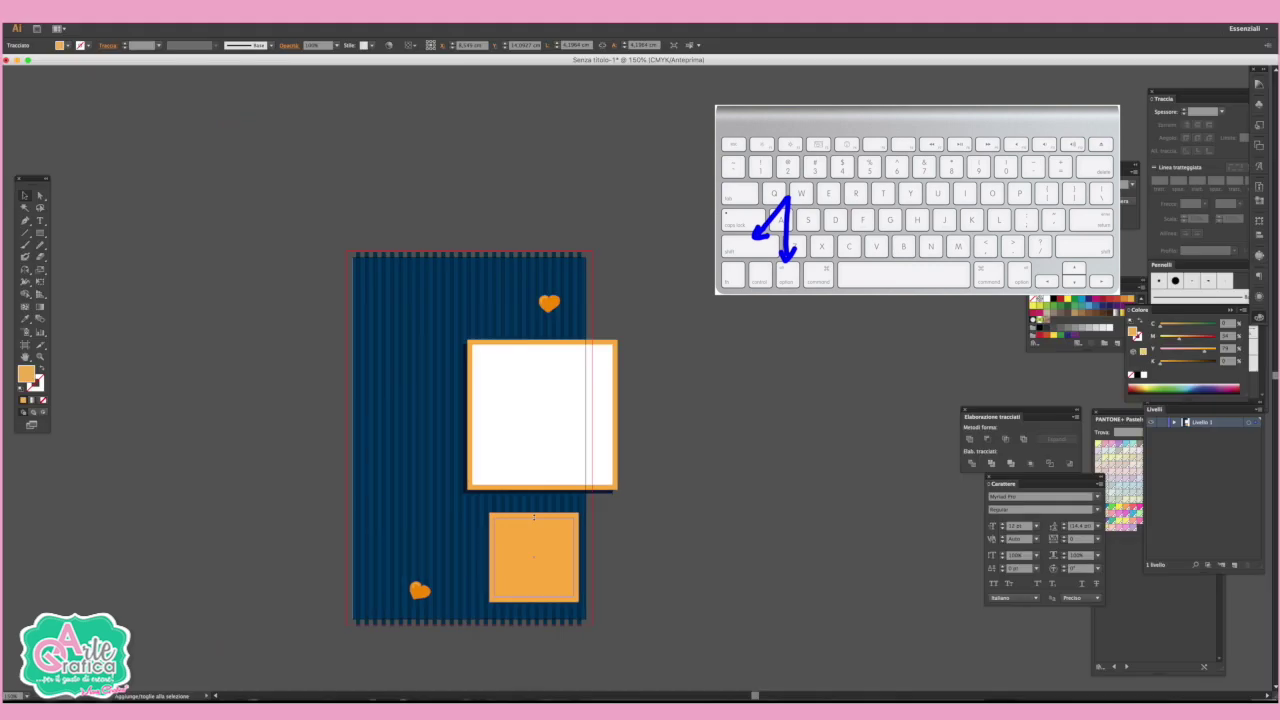
pyautogui.moveTo(490, 495); pyautogui.dragTo(490, 497)
pyautogui.click(1045, 300)
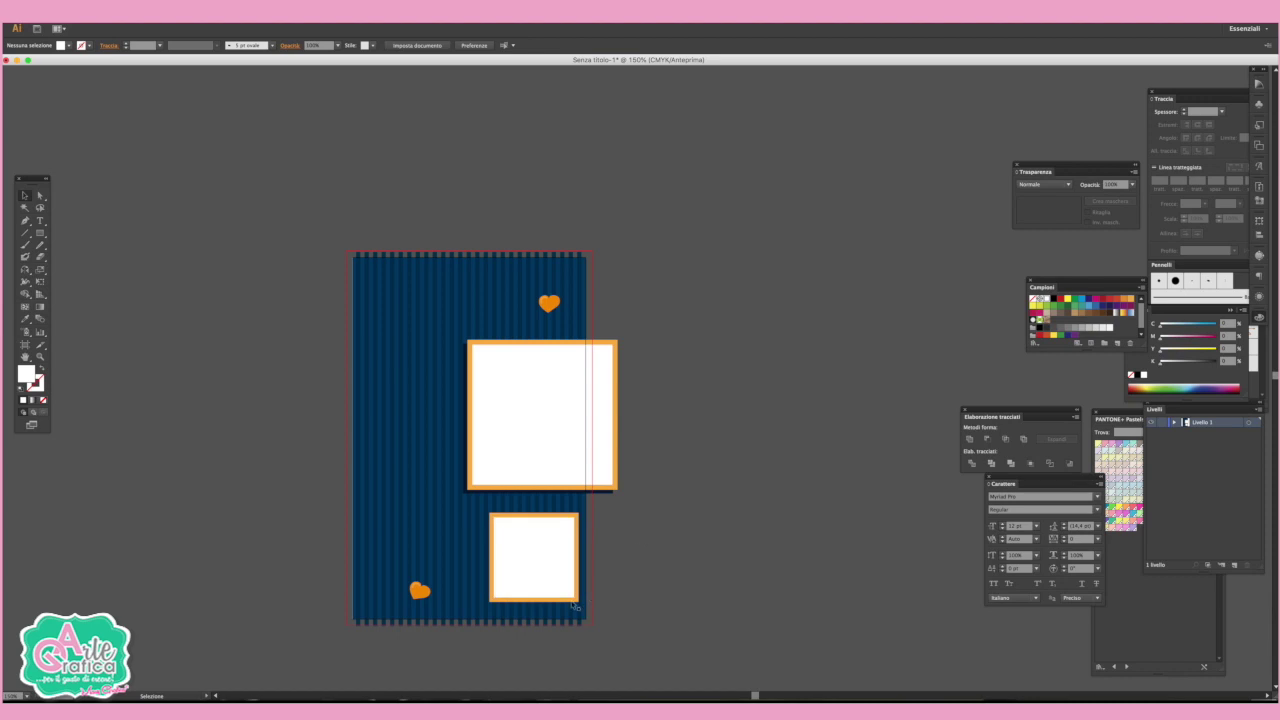
pyautogui.click(576, 601)
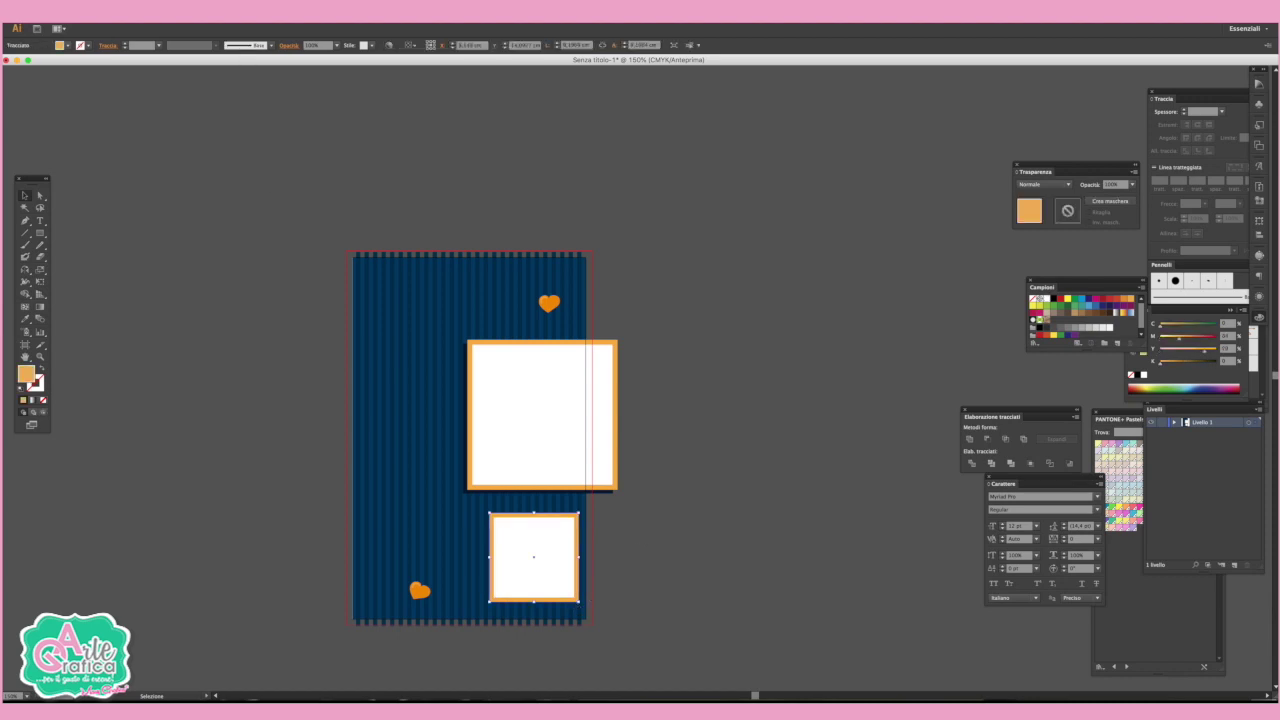
pyautogui.click(100, 14)
# Paste a copy behind the small frame, nudge it down-left and colour it navy as a shadow
pyautogui.click(117, 62)
pyautogui.click(100, 12)
pyautogui.click(134, 89)
pyautogui.press('Down')
pyautogui.press('Left')
pyautogui.press('Left')
pyautogui.click(25, 319)
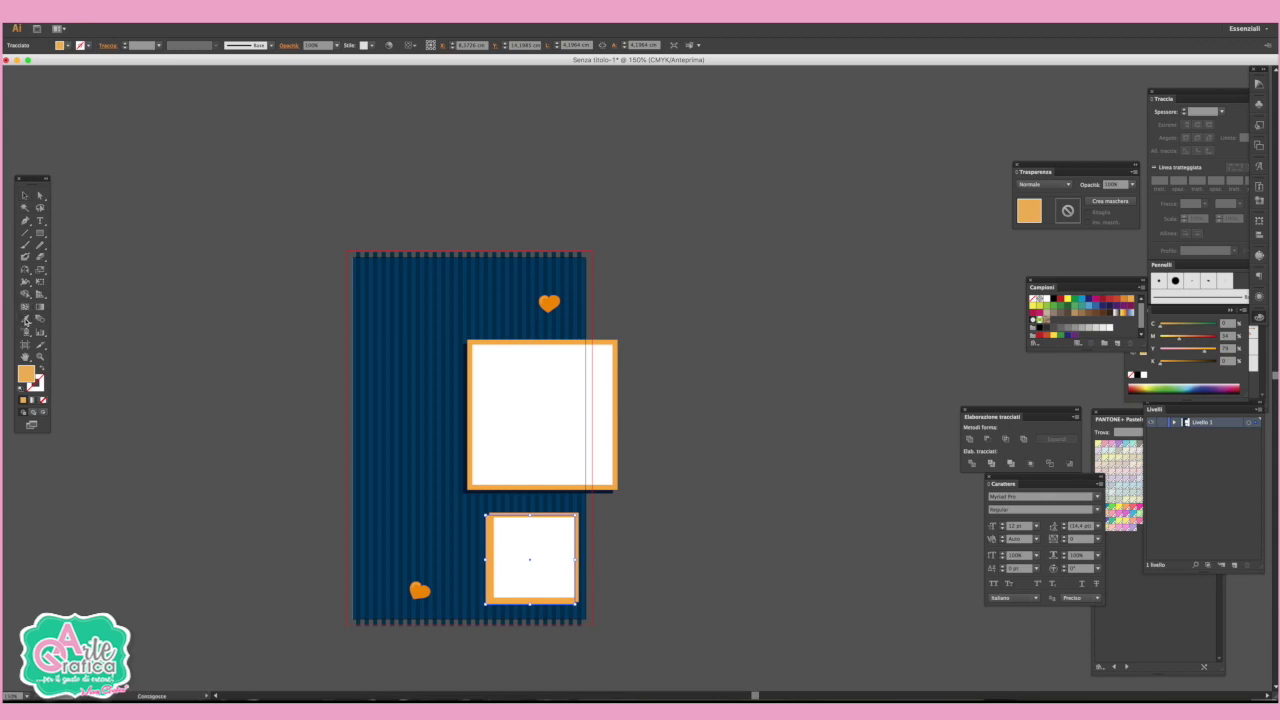
pyautogui.click(470, 453)
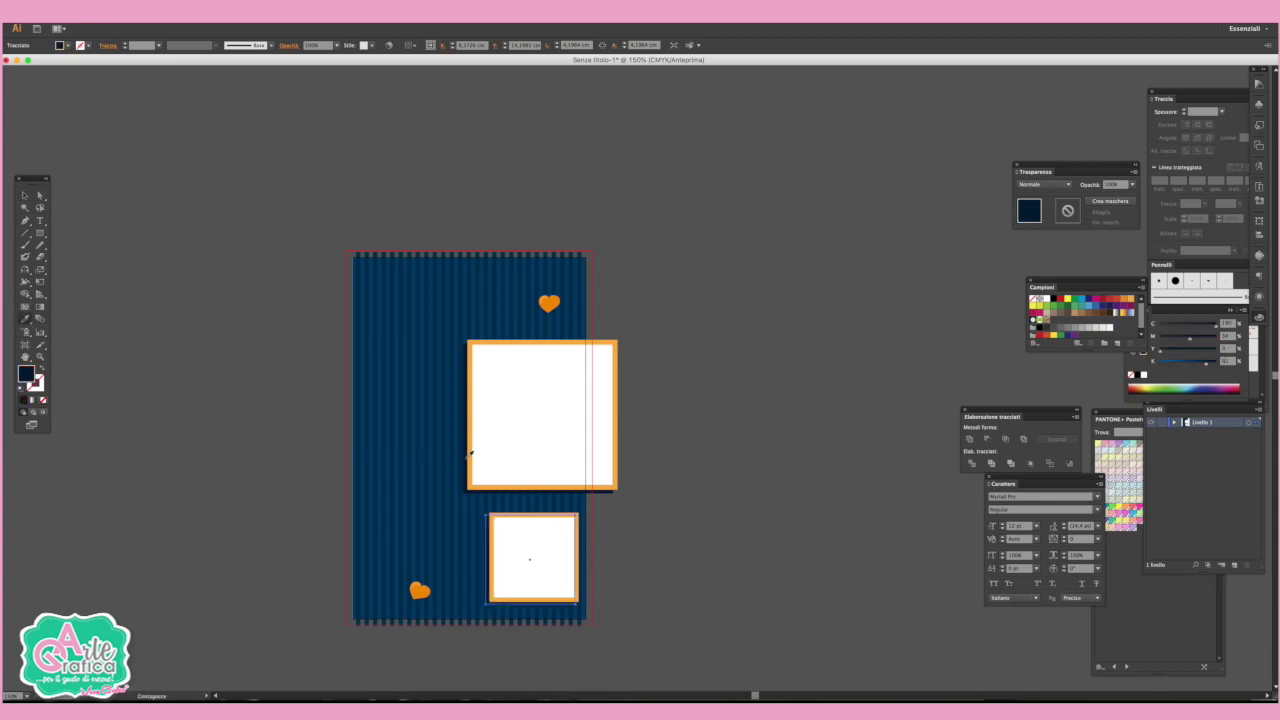
pyautogui.click(387, 340)
pyautogui.press('Left')
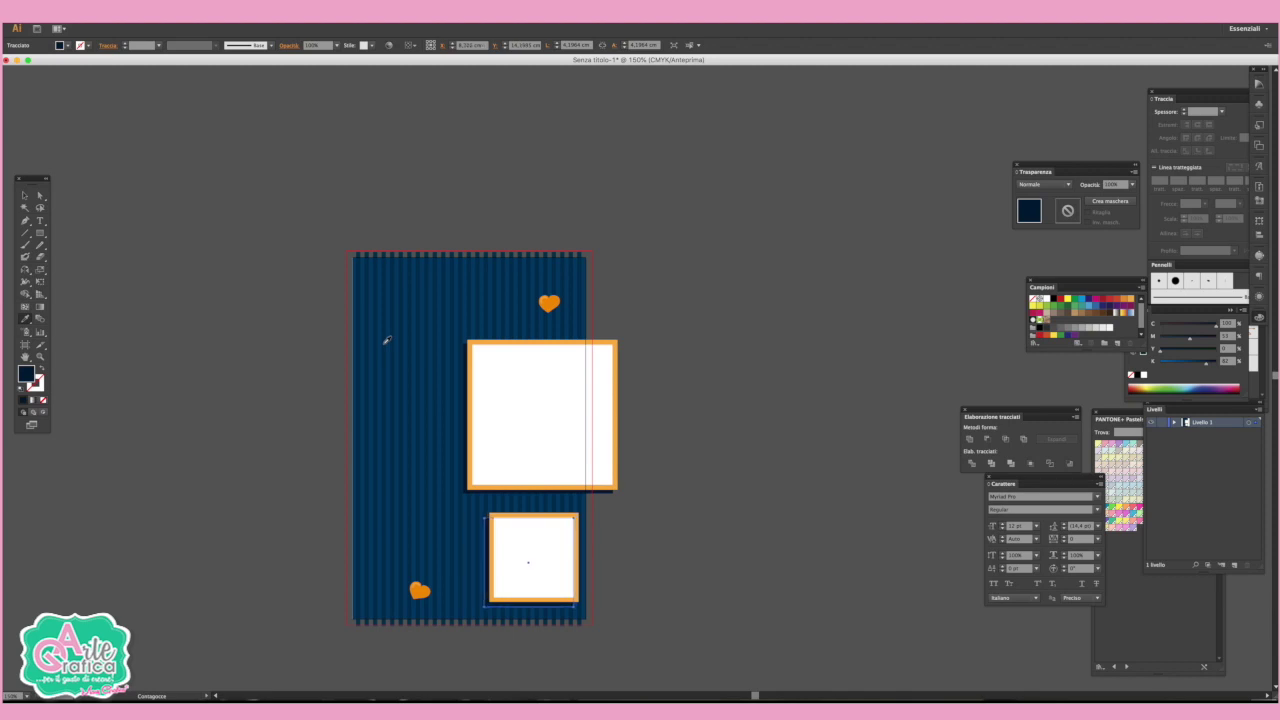
# Tilt the large photo frame about 10° counter-clockwise, raise it, and move the top heart up-right
pyautogui.press('v')
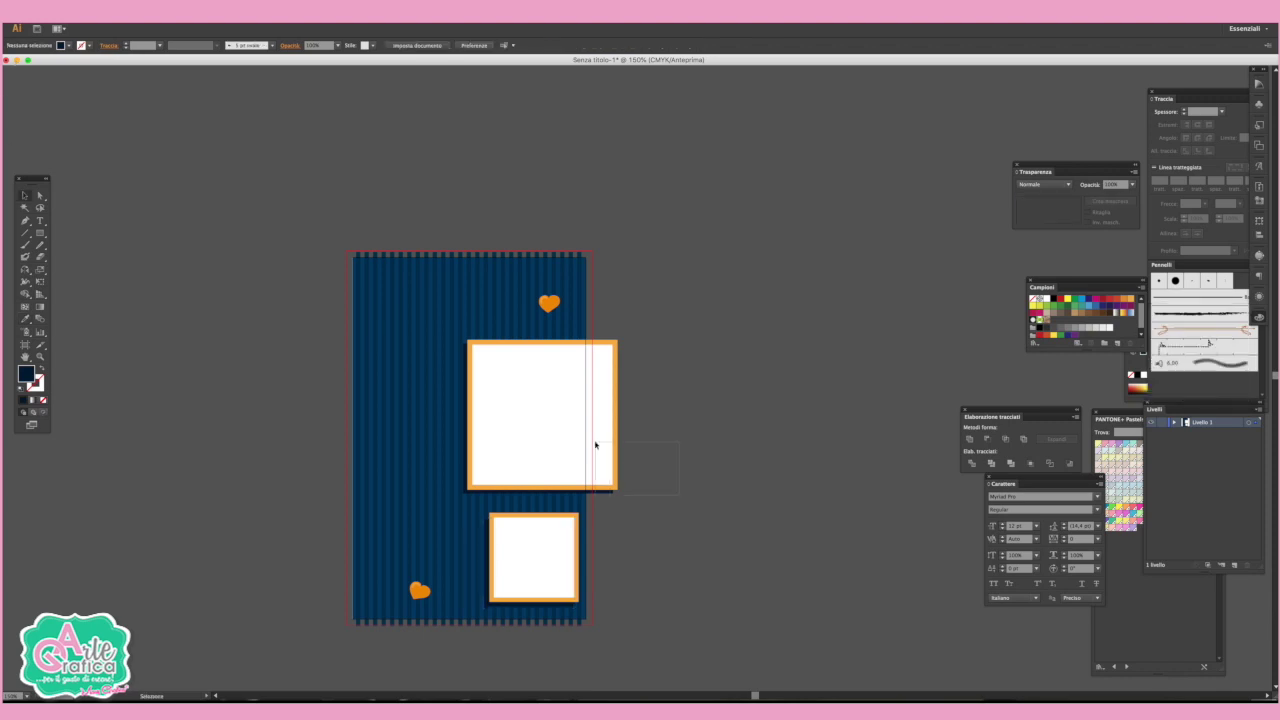
pyautogui.click(598, 443)
pyautogui.moveTo(621, 418); pyautogui.dragTo(613, 413)
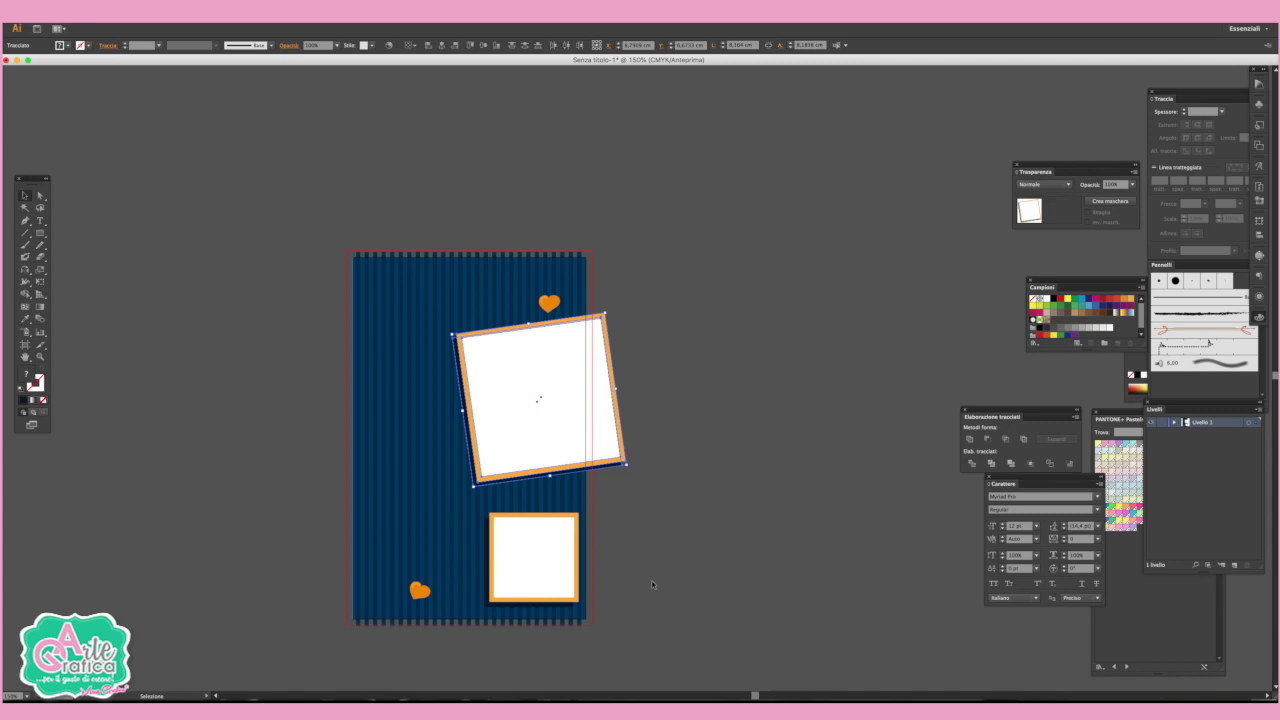
pyautogui.click(653, 584)
pyautogui.moveTo(550, 305); pyautogui.dragTo(556, 285)
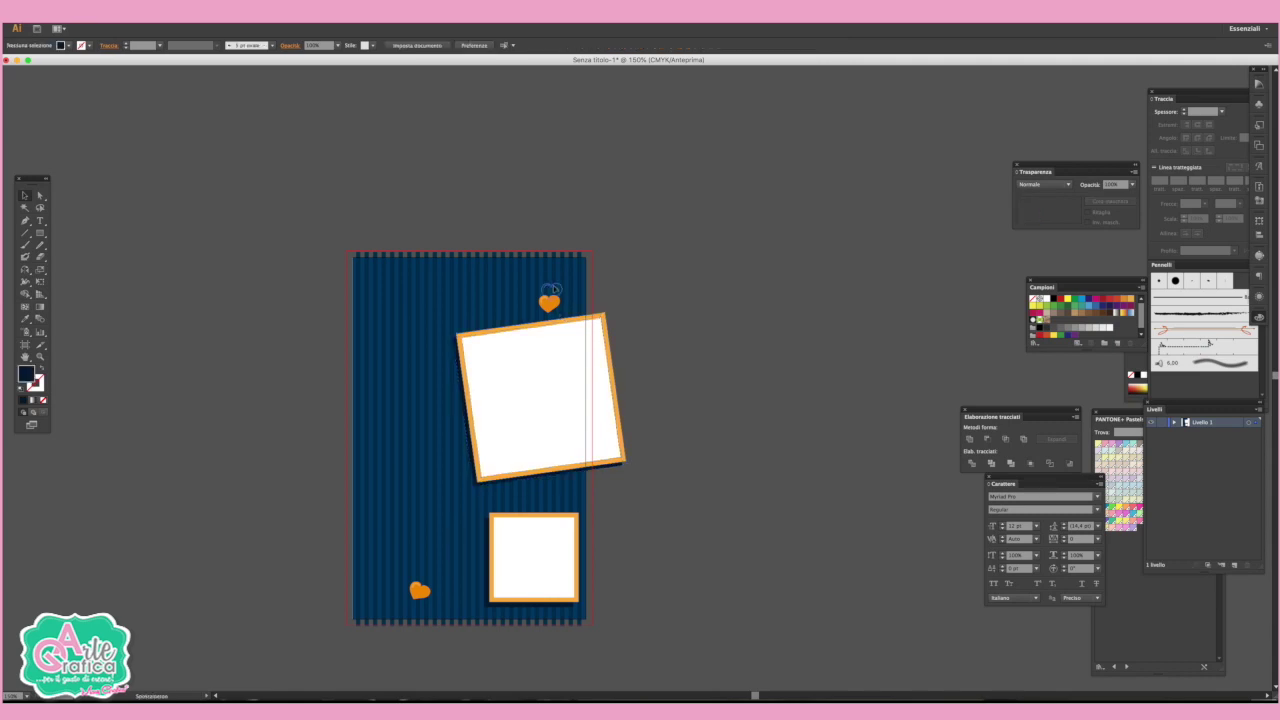
pyautogui.click(678, 458)
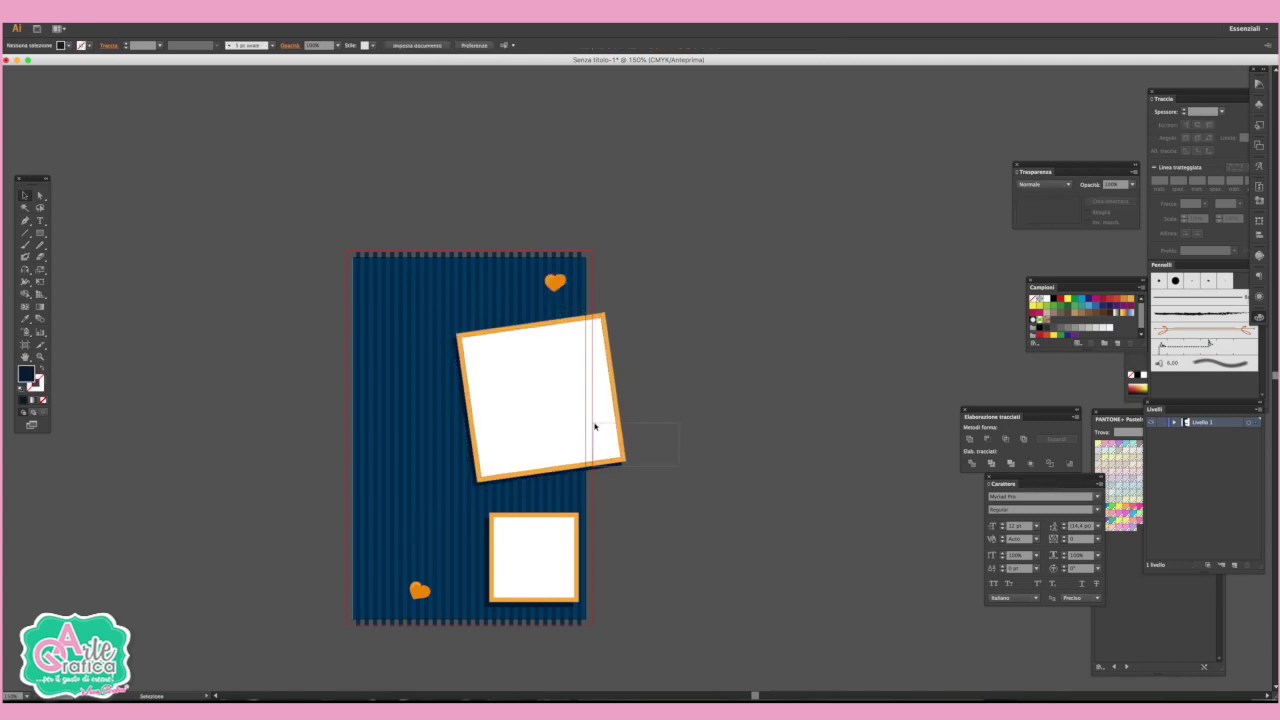
pyautogui.click(622, 440)
pyautogui.moveTo(624, 440); pyautogui.dragTo(621, 417)
# Group the small square frame with its white inner square
pyautogui.click(669, 618)
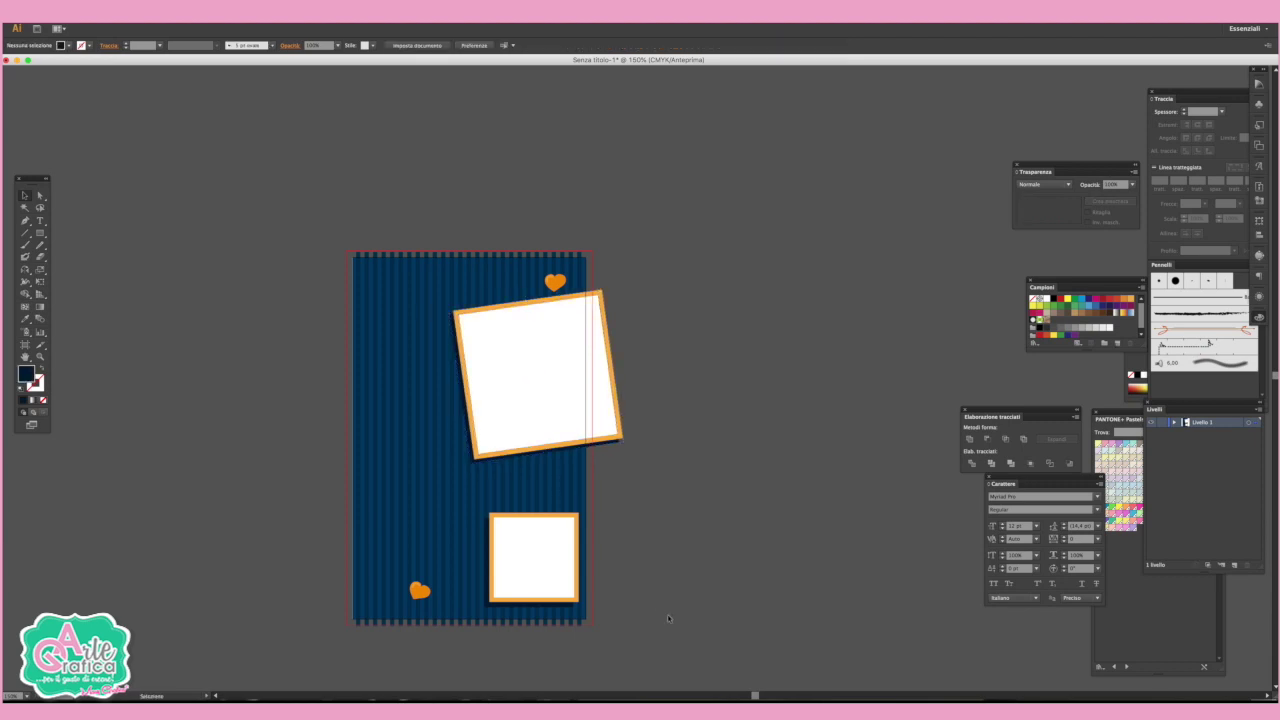
pyautogui.moveTo(669, 616); pyautogui.dragTo(527, 518)
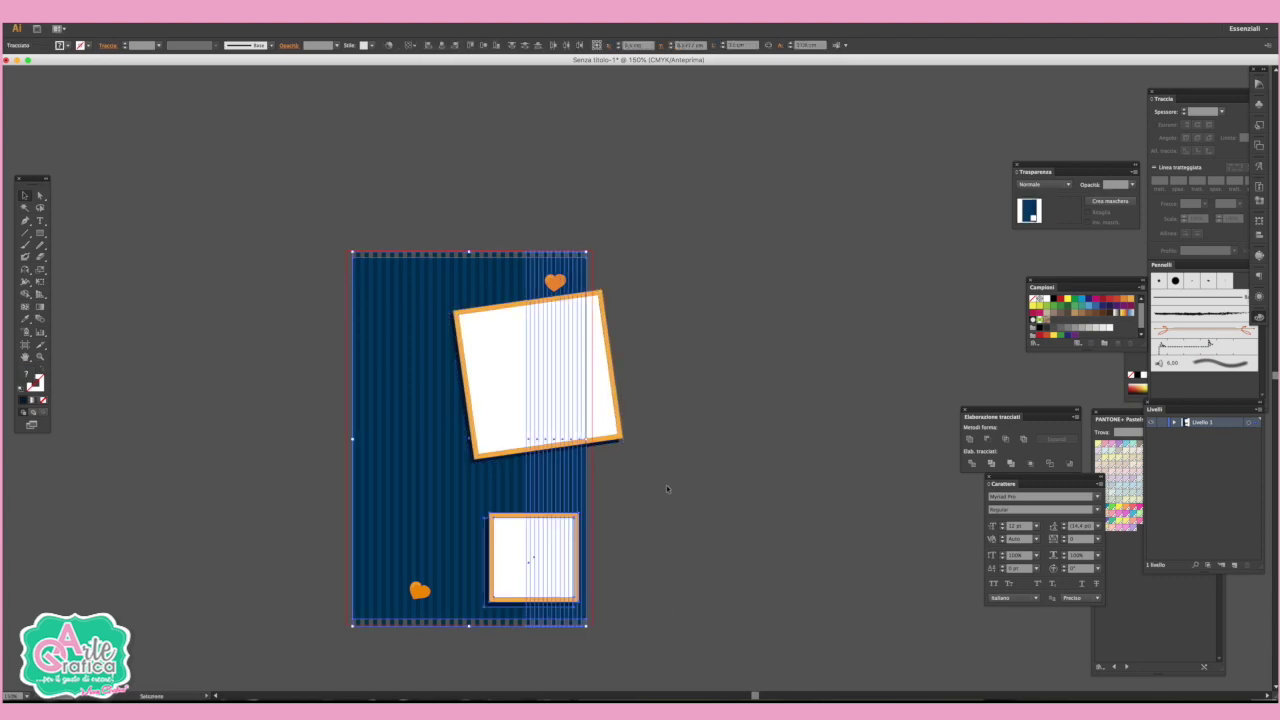
pyautogui.click(671, 534)
pyautogui.click(545, 603)
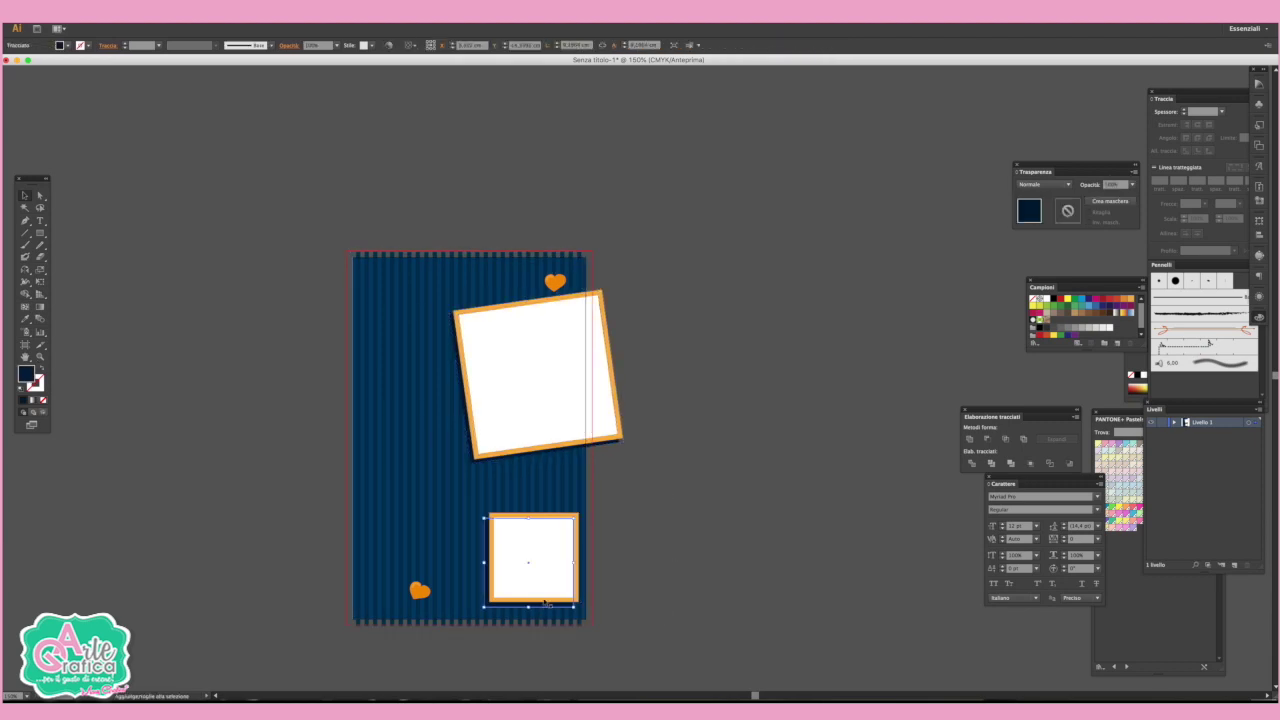
pyautogui.keyDown('shift'); pyautogui.click(548, 581); pyautogui.keyUp('shift')
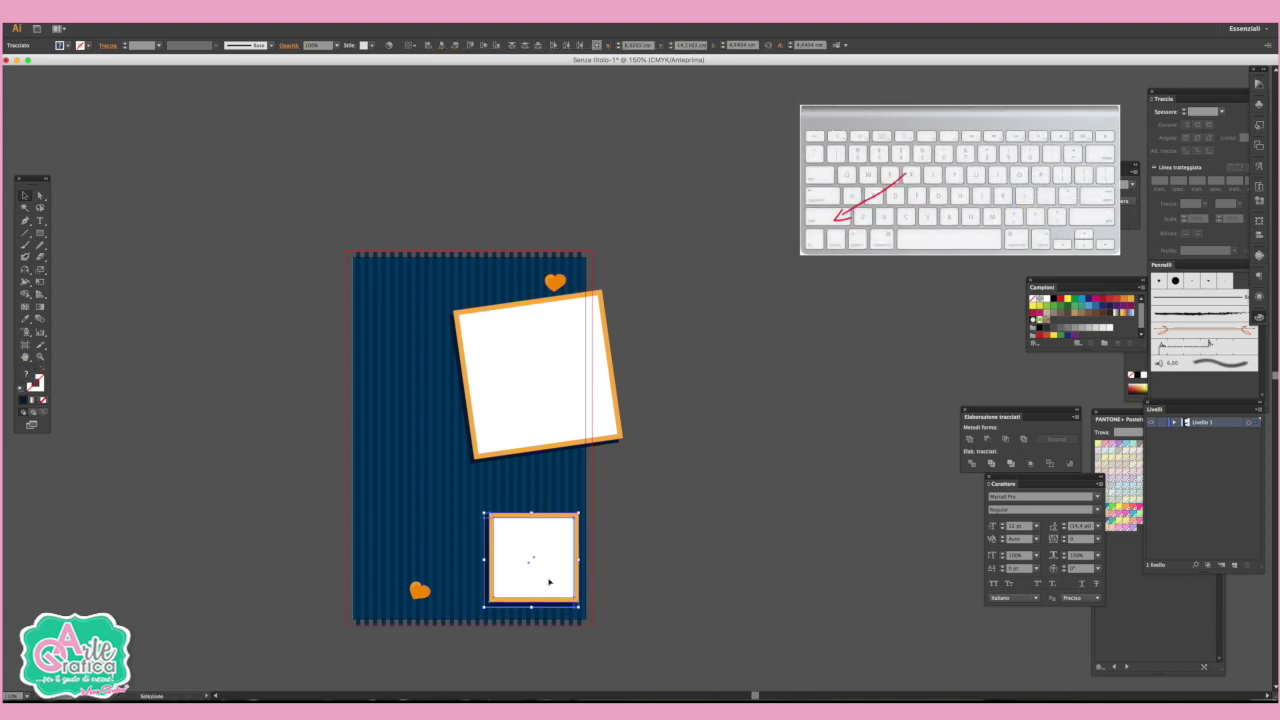
pyautogui.click(145, 11)
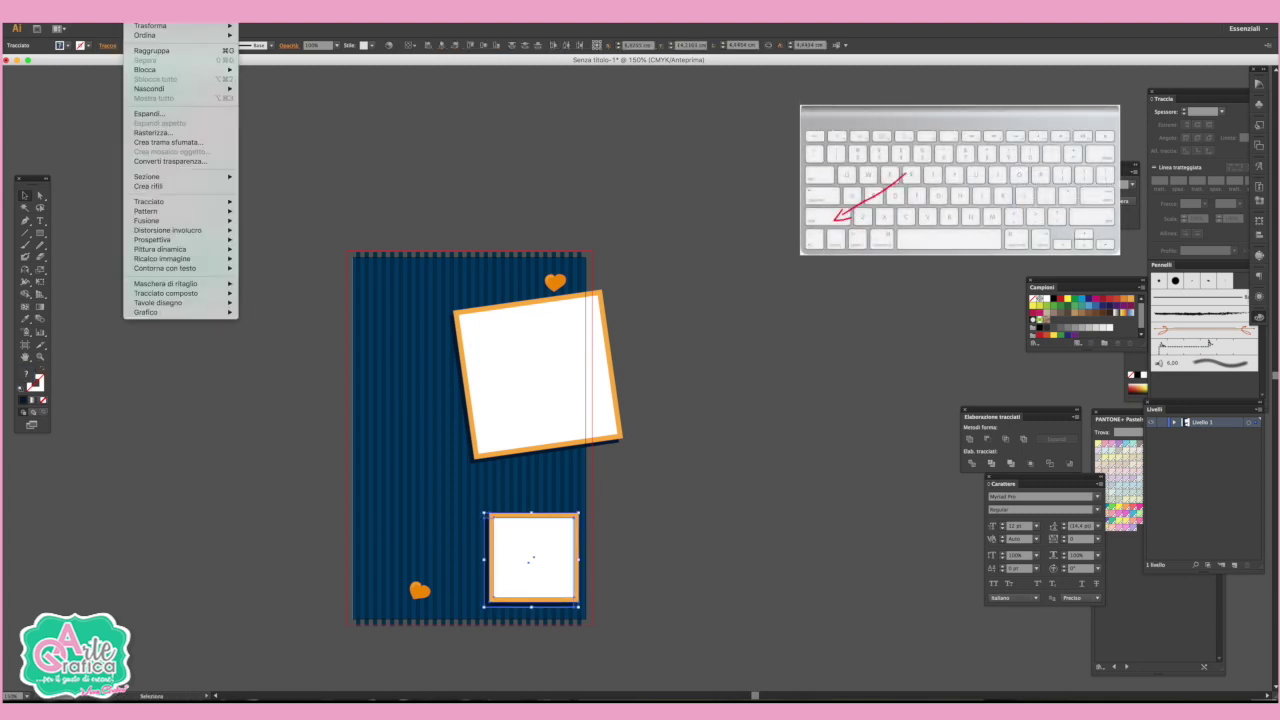
pyautogui.click(145, 50)
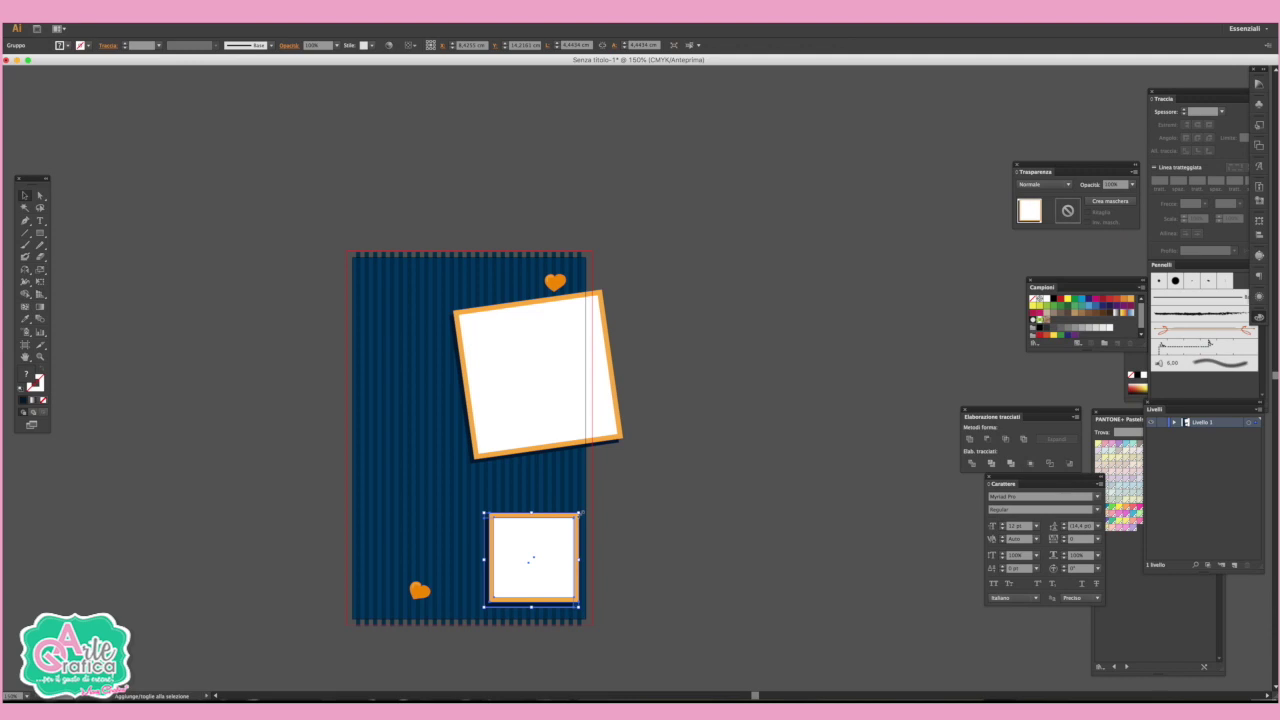
# Enlarge the grouped frame, shift it up-left, and place a small orange heart between the frames
pyautogui.moveTo(584, 508)
pyautogui.mouseDown()
pyautogui.moveTo(598, 492)
pyautogui.moveTo(554, 491)
pyautogui.moveTo(578, 475)
pyautogui.mouseUp()
pyautogui.click(651, 485)
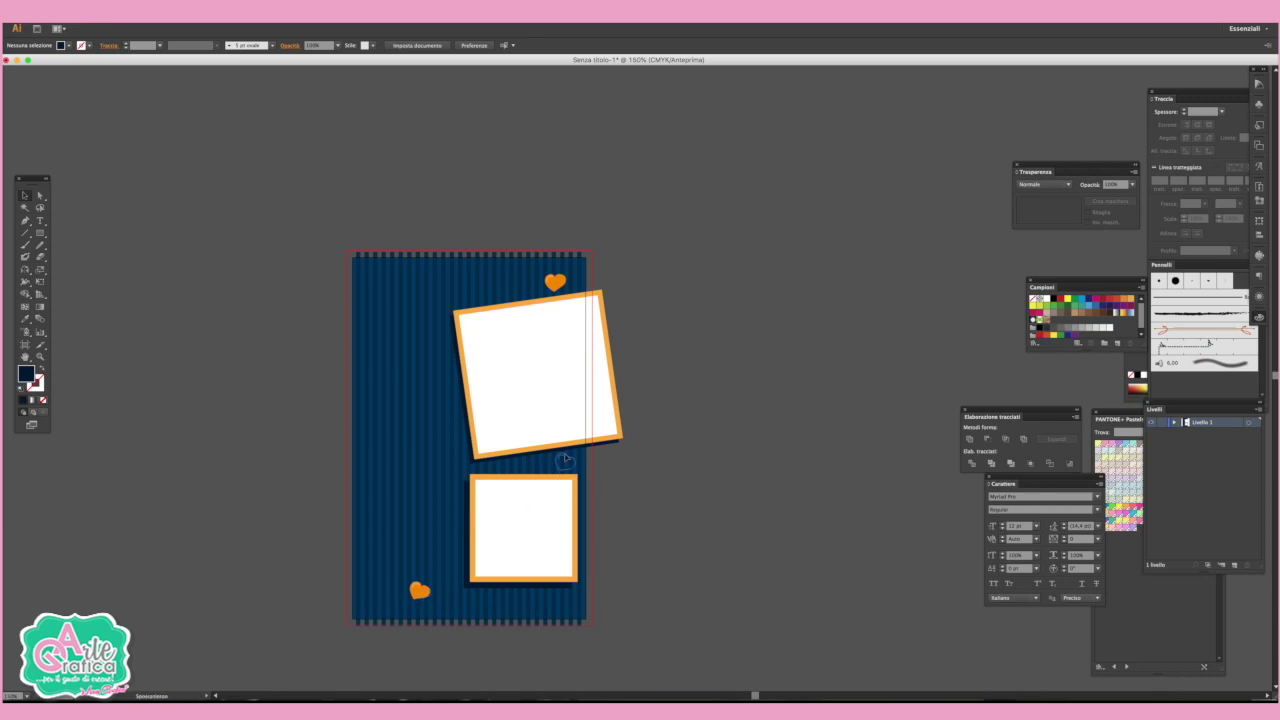
pyautogui.moveTo(566, 463); pyautogui.dragTo(565, 461)
pyautogui.click(664, 467)
# Add the couple's names as text and scale them onto the top of the card
pyautogui.press('t')
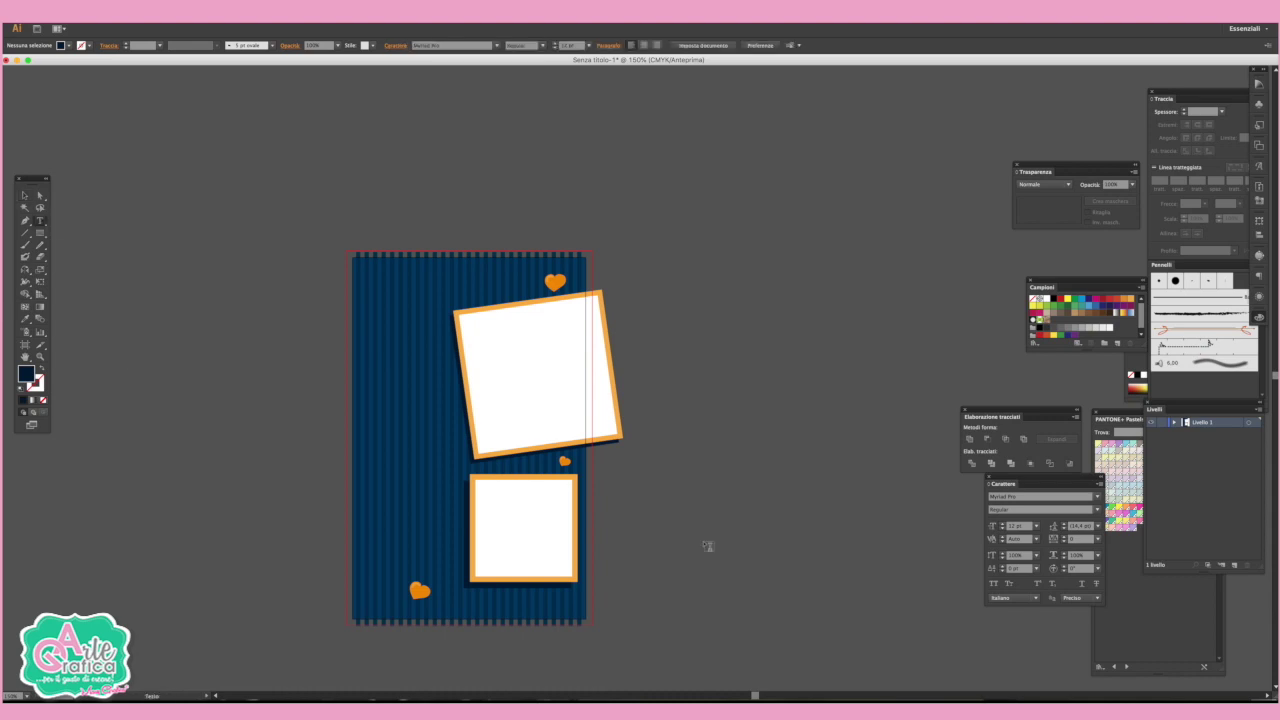
pyautogui.click(389, 224)
pyautogui.write('Luca & Patrizia')
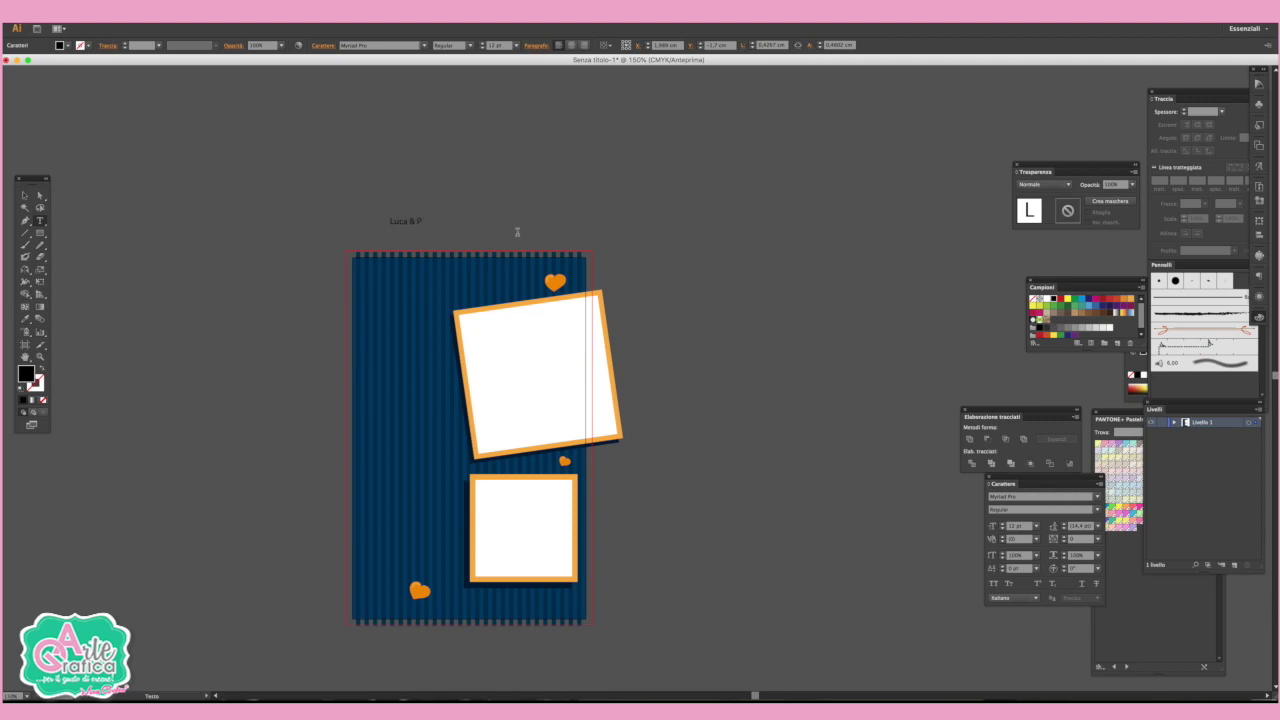
pyautogui.click(25, 195)
pyautogui.moveTo(445, 226)
pyautogui.mouseDown()
pyautogui.moveTo(468, 231)
pyautogui.moveTo(415, 286)
pyautogui.moveTo(522, 282)
pyautogui.mouseUp()
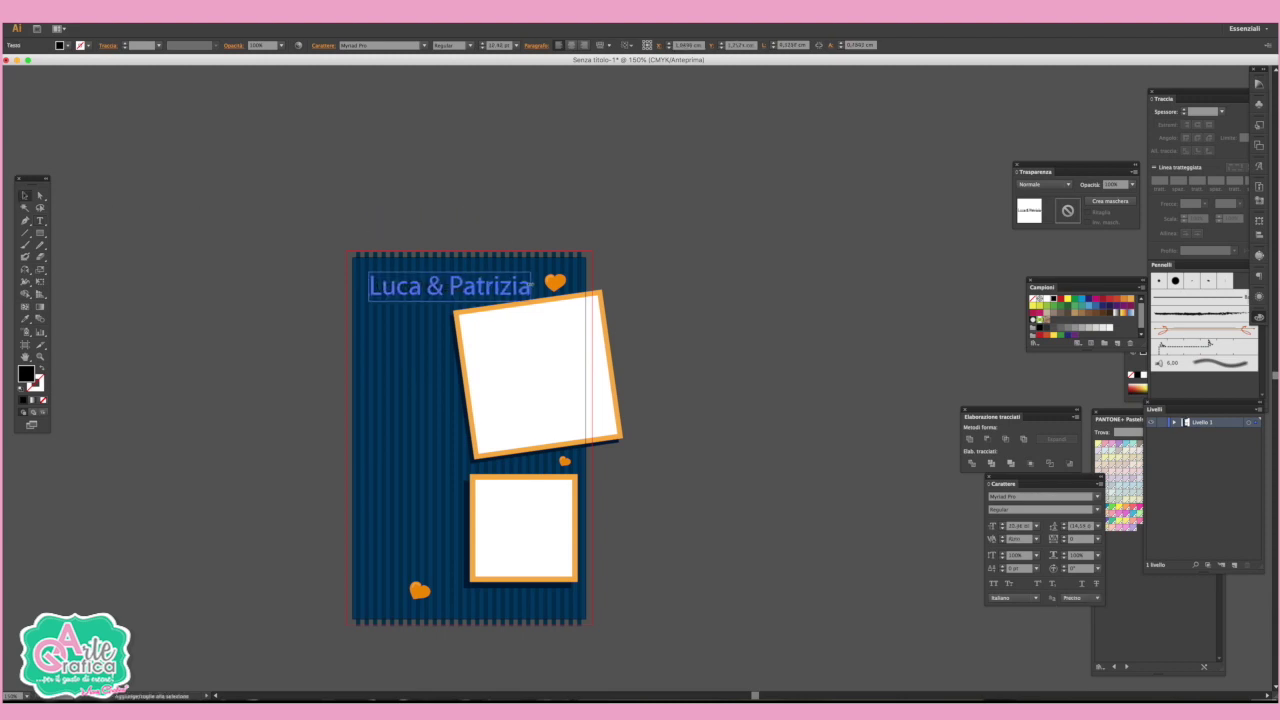
# Set the names to Magnolia script in orange and begin a date text line mid-left
pyautogui.click(380, 45)
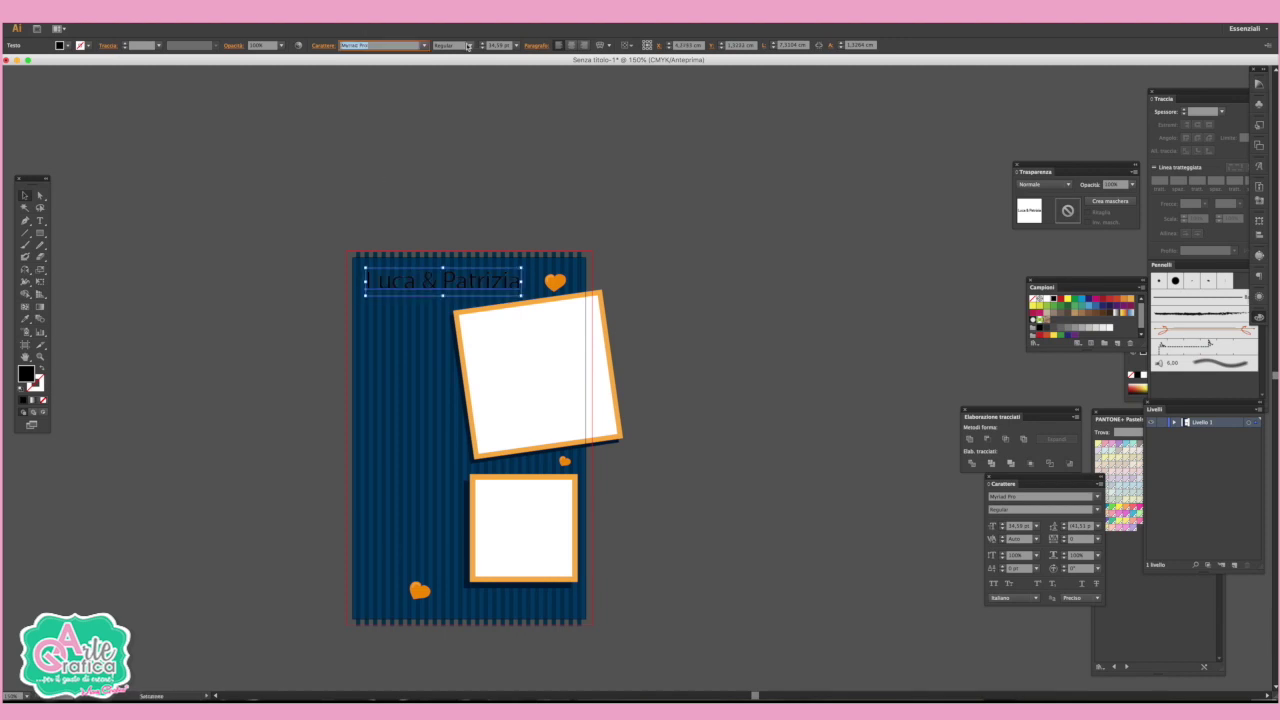
pyautogui.write('Magnolia')
pyautogui.press('Return')
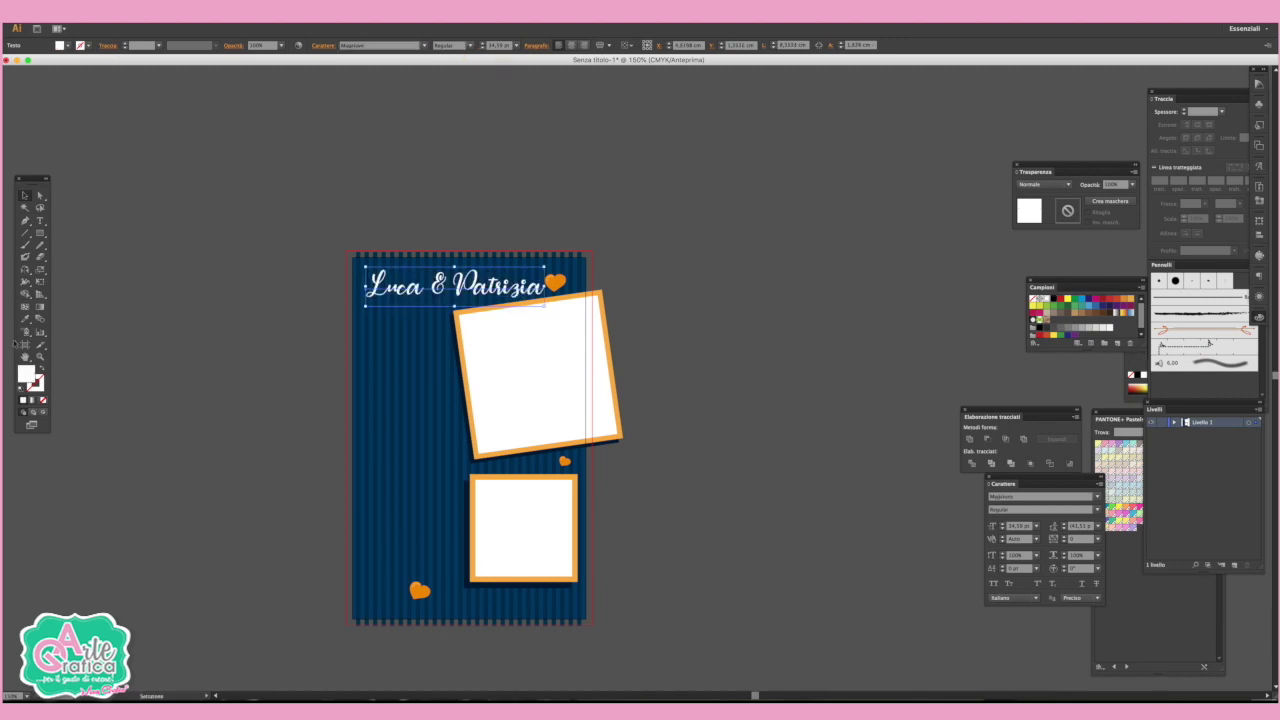
pyautogui.click(1130, 299)
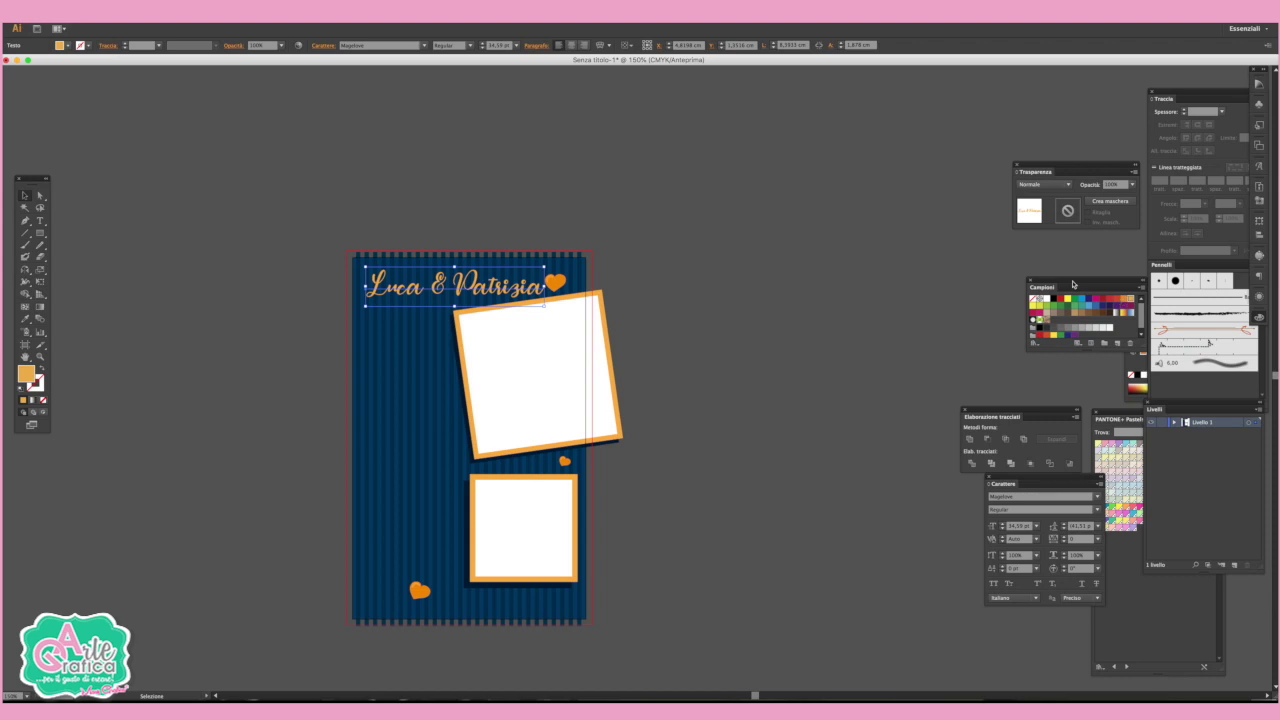
pyautogui.press('Down')
pyautogui.click(40, 220)
pyautogui.click(308, 392)
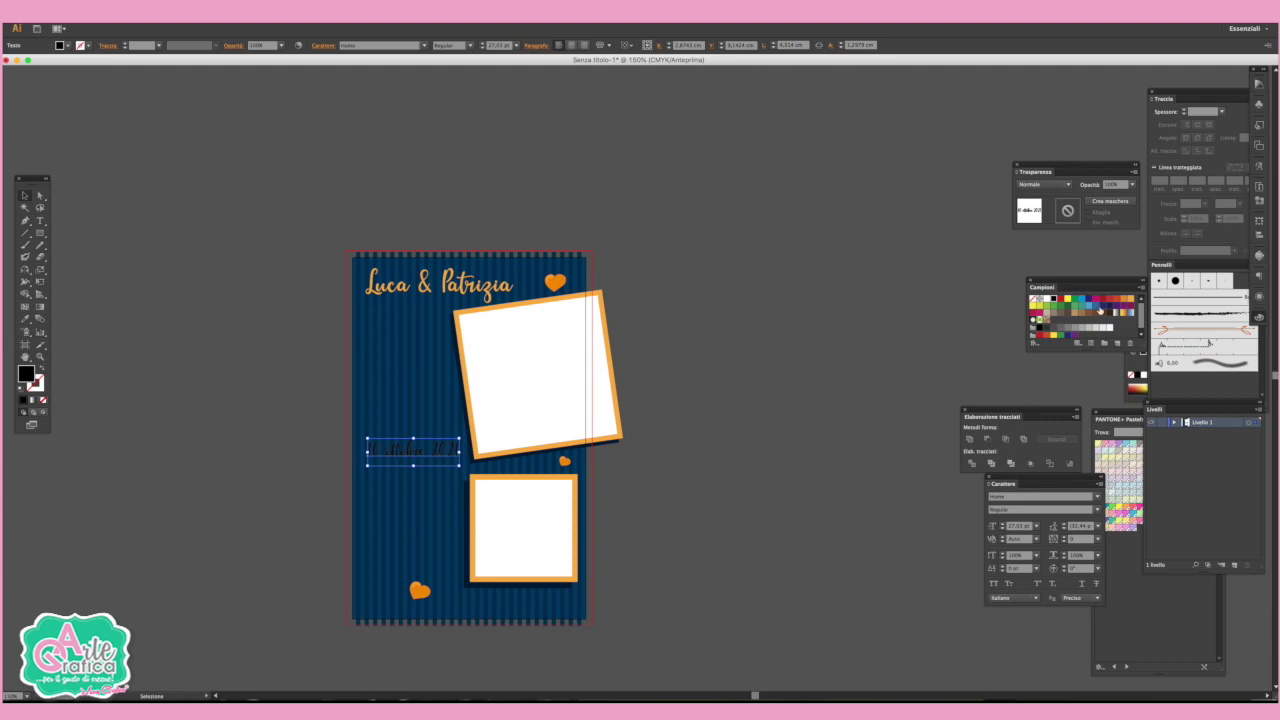
# Colour the date '10 ottobre 2021' white
pyautogui.click(1044, 299)
pyautogui.click(698, 565)
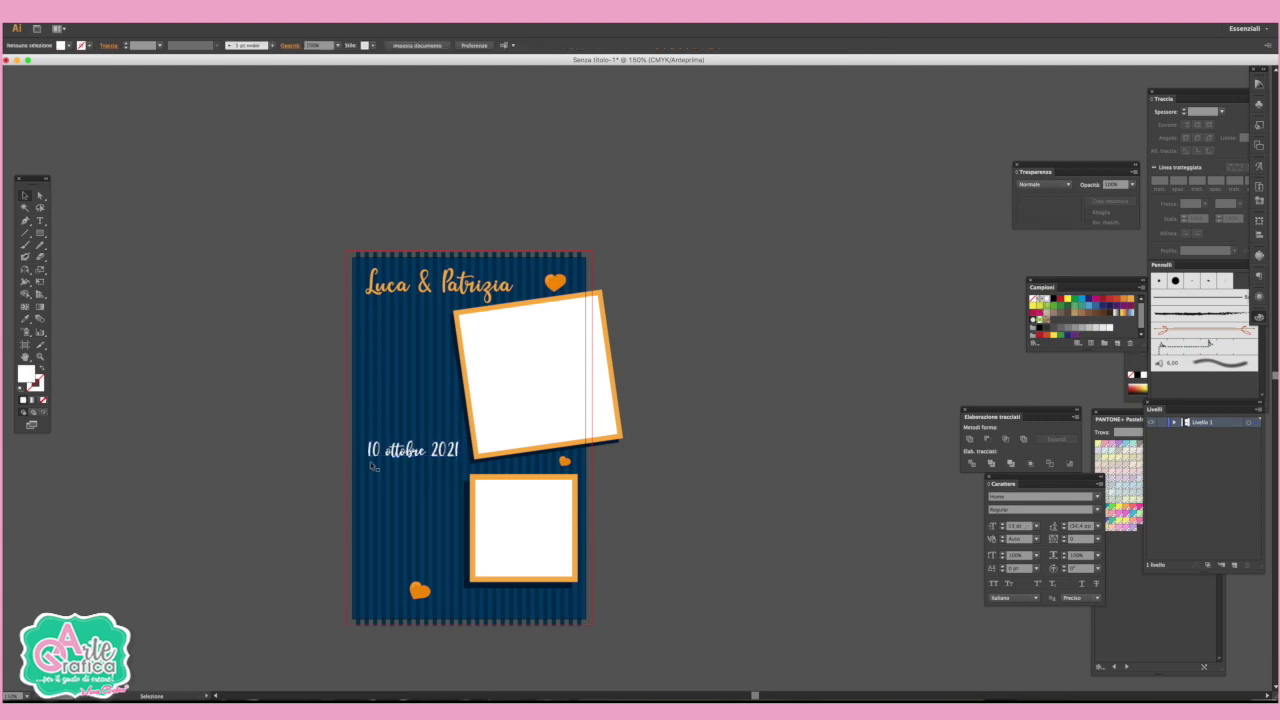
pyautogui.click(412, 451)
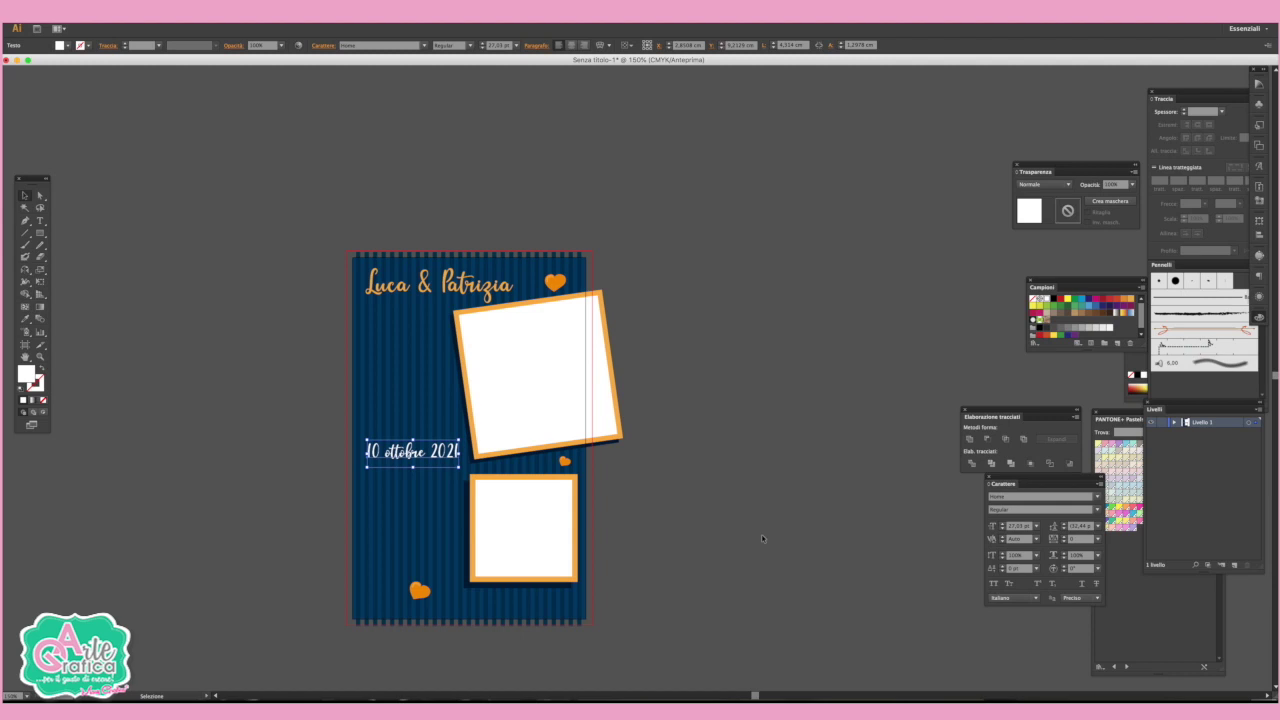
# Add 'ore 10.00' below the date, followed by lines 'chiesa:', 'indirizzi' and 'Ristorante'
pyautogui.press('t')
pyautogui.click(368, 474)
pyautogui.write('ore')
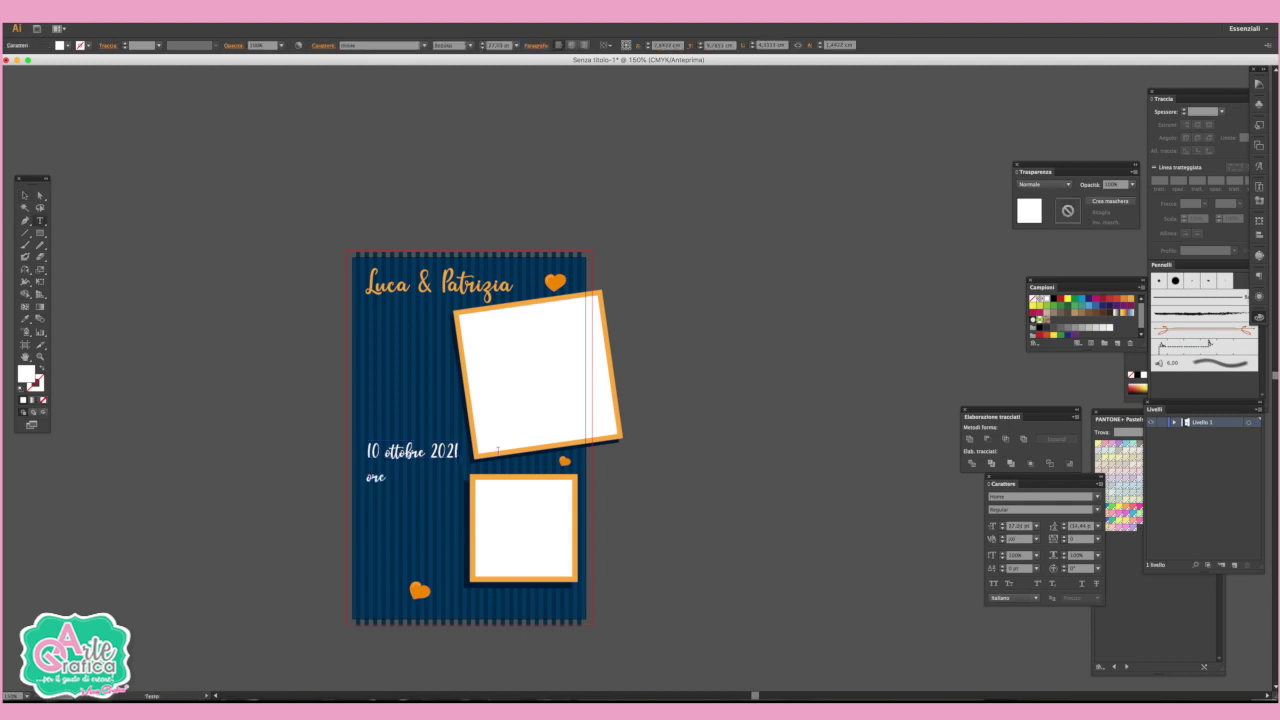
pyautogui.write(' 10.')
pyautogui.write('00')
pyautogui.press('Return')
pyautogui.press('Return')
pyautogui.write('ch')
pyautogui.write('iesa: ')
pyautogui.write('indirizi')
pyautogui.press('BackSpace')
pyautogui.write('z')
pyautogui.write('i ')
pyautogui.write('Ristoran')
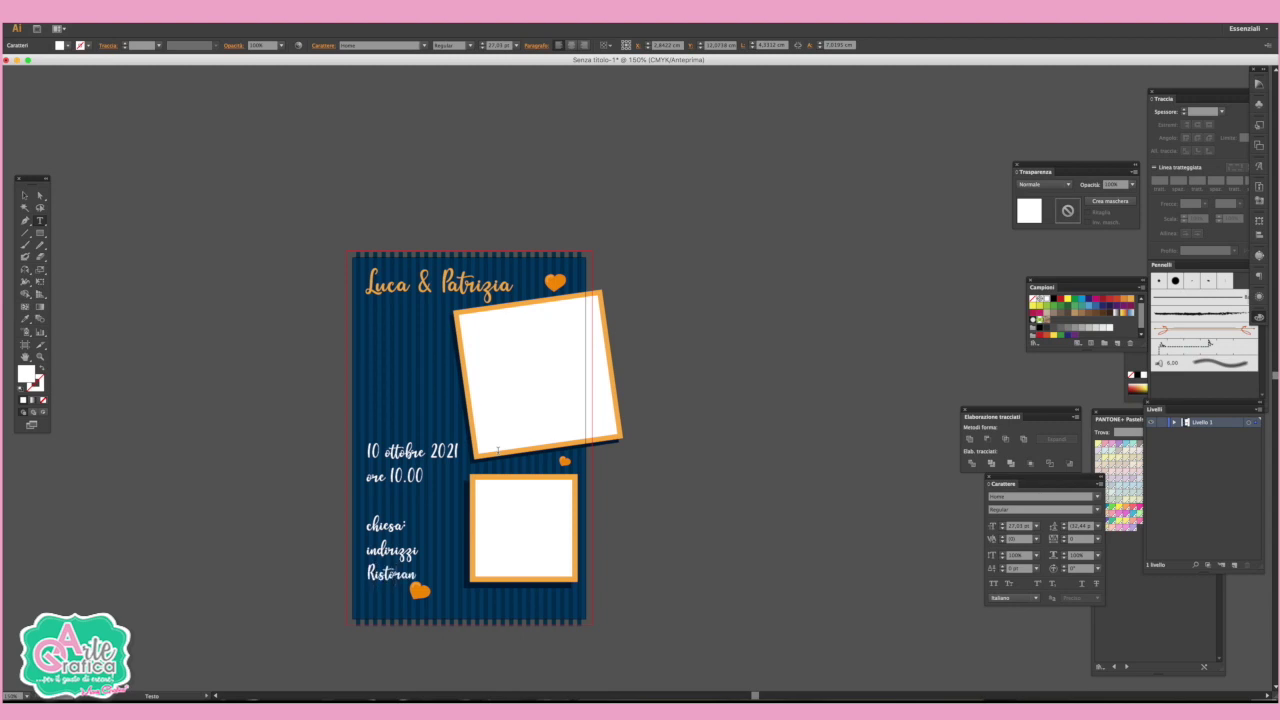
pyautogui.write('te')
# Set the 'indirizzi' line to Helvetica
pyautogui.moveTo(362, 520); pyautogui.dragTo(359, 520)
pyautogui.doubleClick(388, 548)
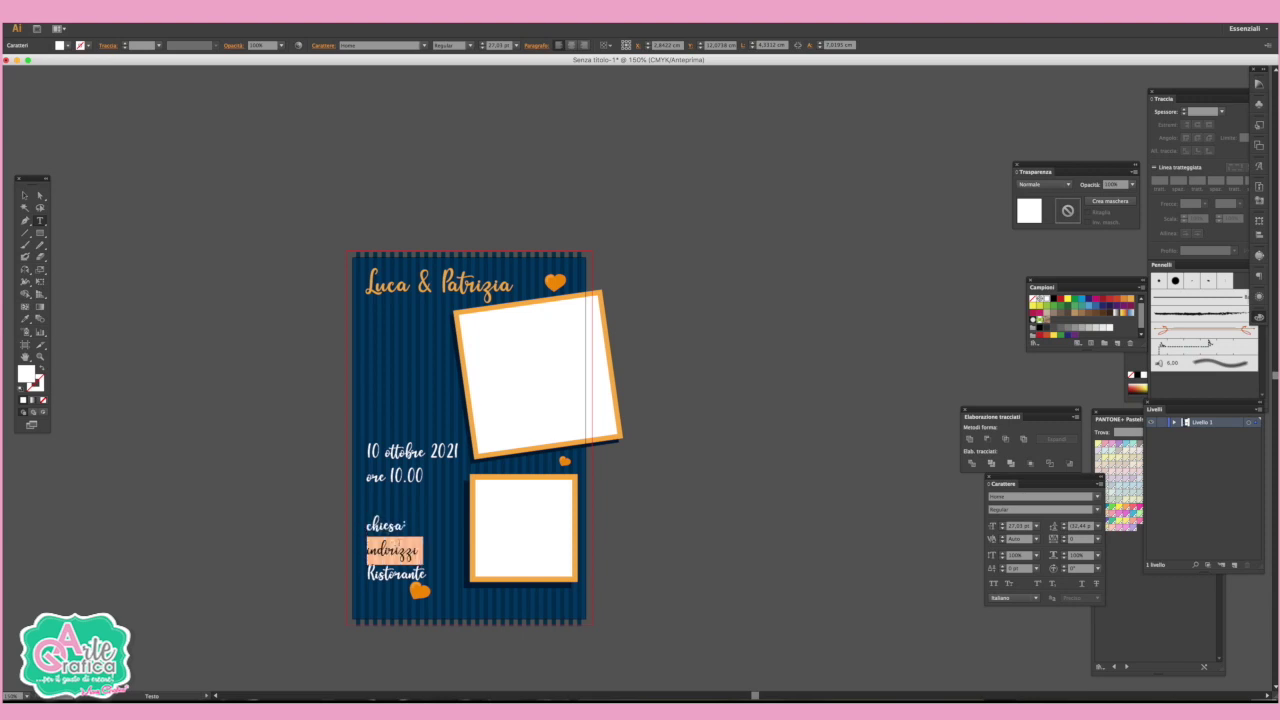
pyautogui.click(355, 45)
pyautogui.write('Helvetica')
pyautogui.press('Return')
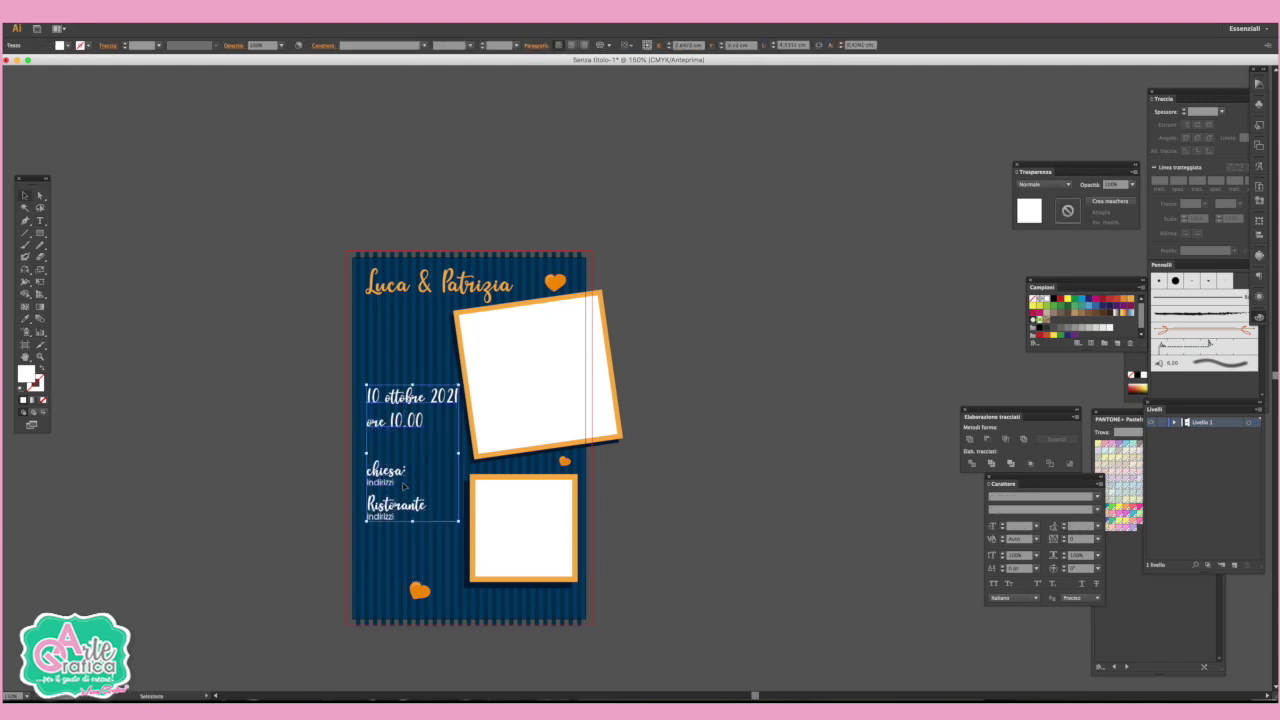
# Cut the venue lines into a separate text block placed lower-left below the time
pyautogui.moveTo(366, 466); pyautogui.dragTo(398, 503)
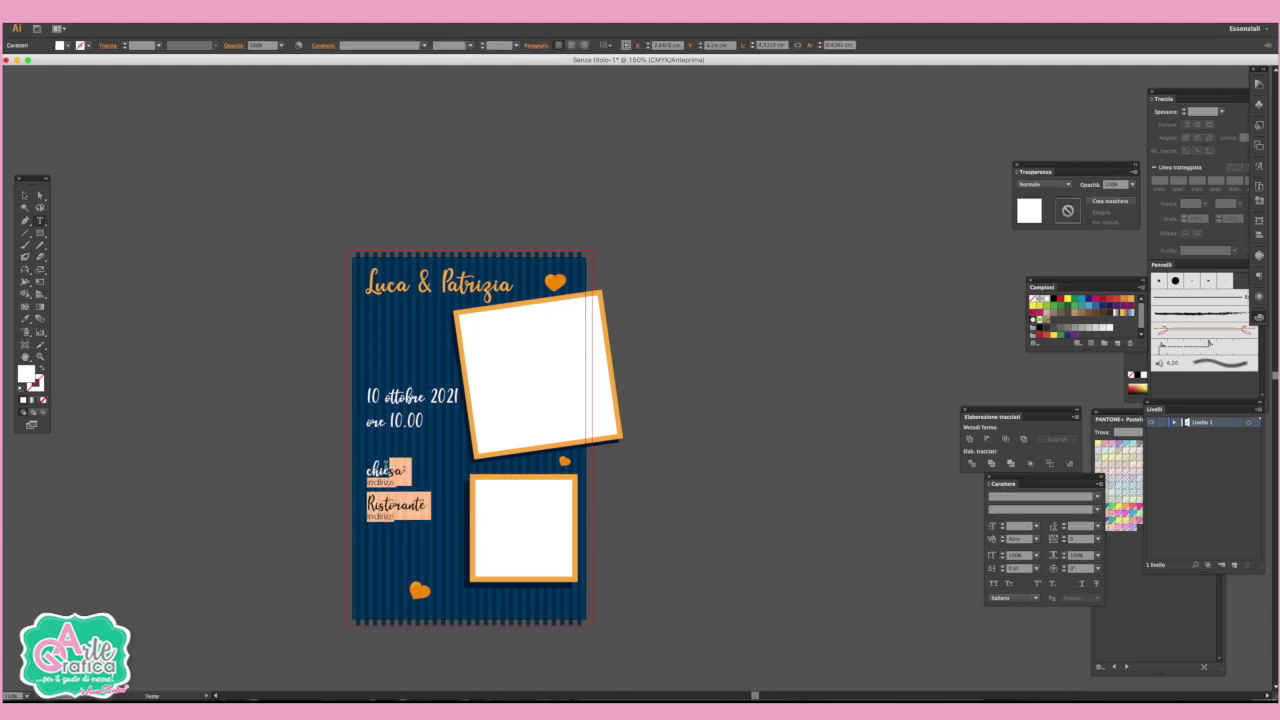
pyautogui.press('Up')
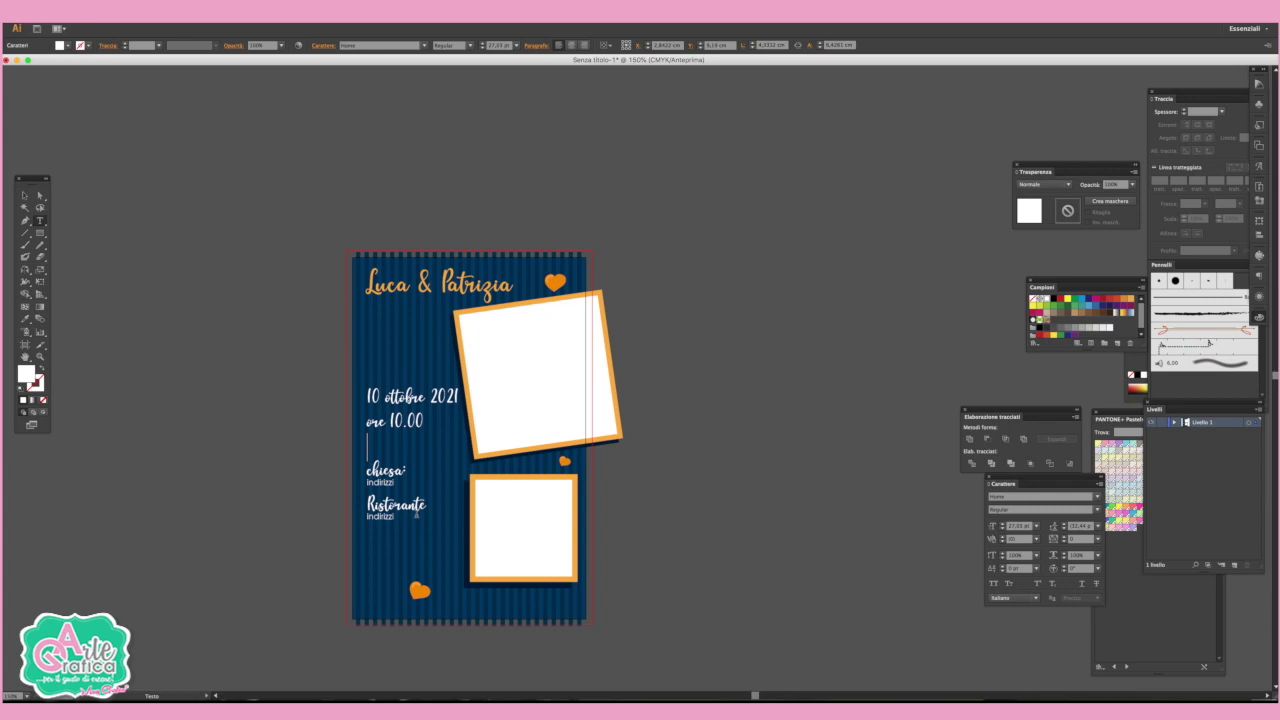
pyautogui.hotkey('shift', 'Right')
pyautogui.hotkey('ctrl', 'a')
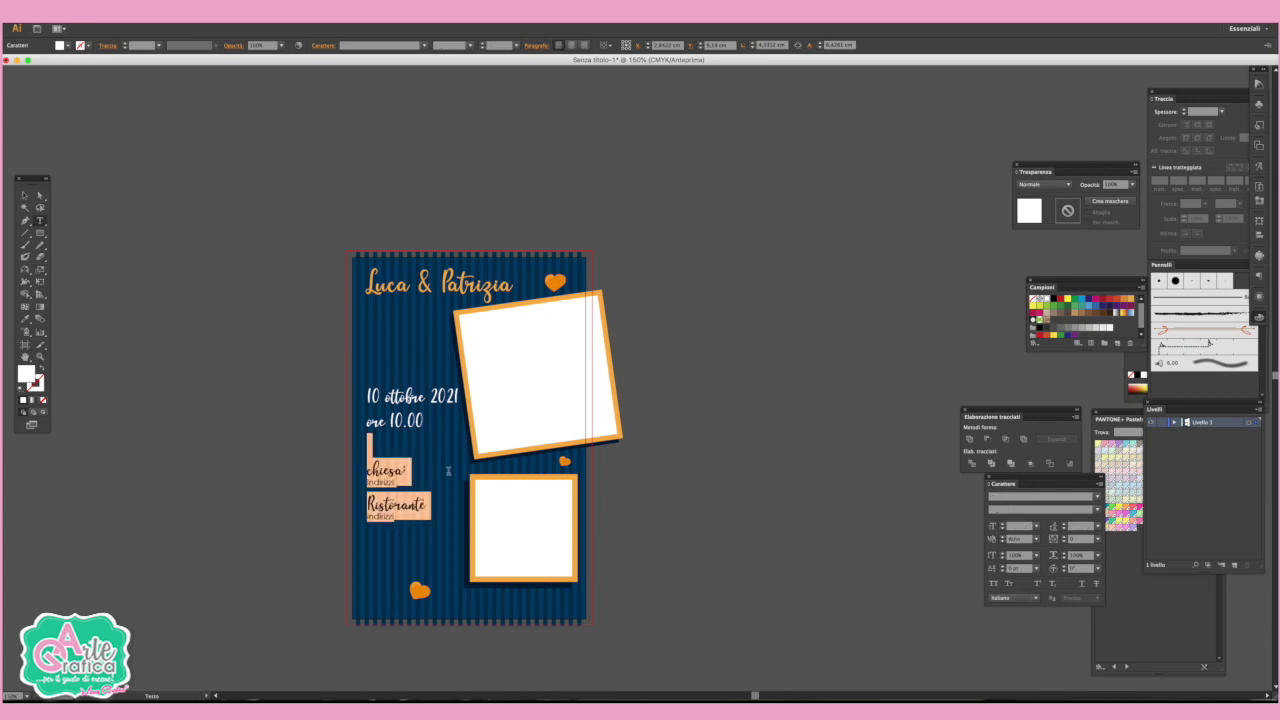
pyautogui.press('Delete')
pyautogui.click(25, 196)
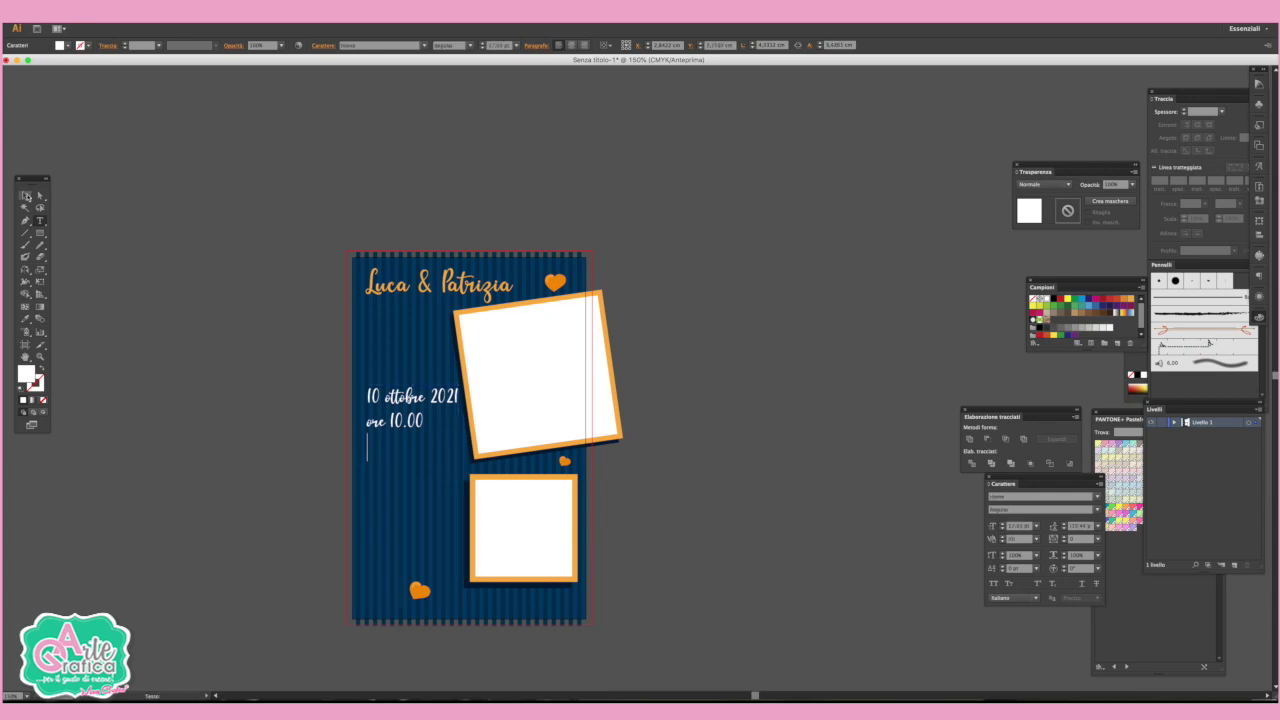
pyautogui.hotkey('ctrl', 'v')
pyautogui.moveTo(625, 376)
pyautogui.mouseDown()
pyautogui.moveTo(388, 470)
pyautogui.moveTo(390, 488)
pyautogui.mouseUp()
pyautogui.click(680, 504)
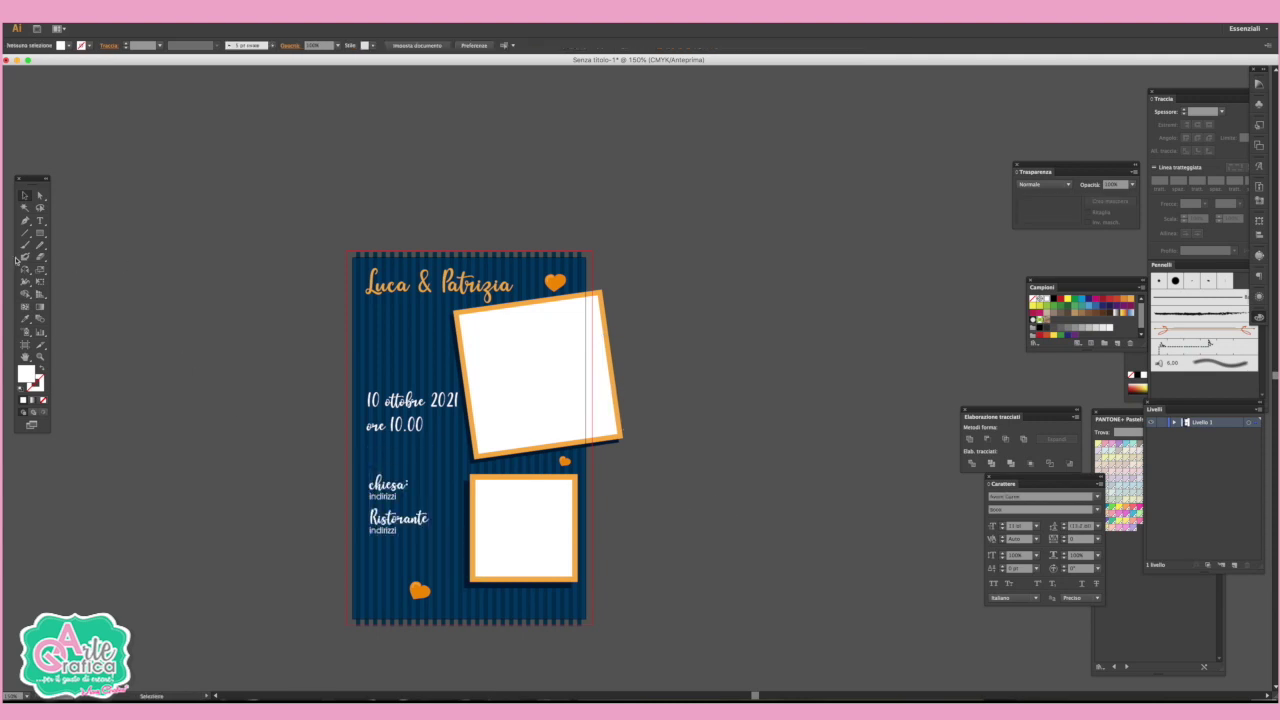
# Draw a horizontal divider from the small heart leftward with a thin white stroke and no fill
pyautogui.click(25, 232)
pyautogui.moveTo(556, 462); pyautogui.dragTo(368, 461)
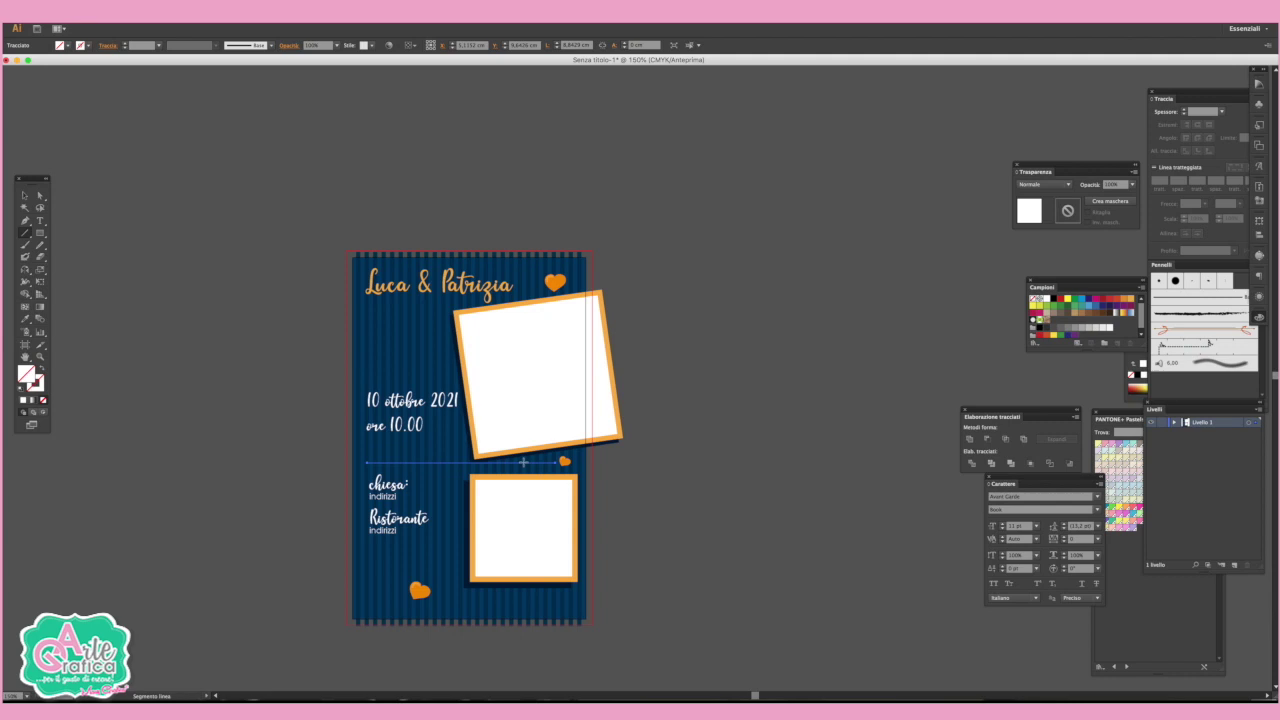
pyautogui.click(25, 319)
pyautogui.click(465, 330)
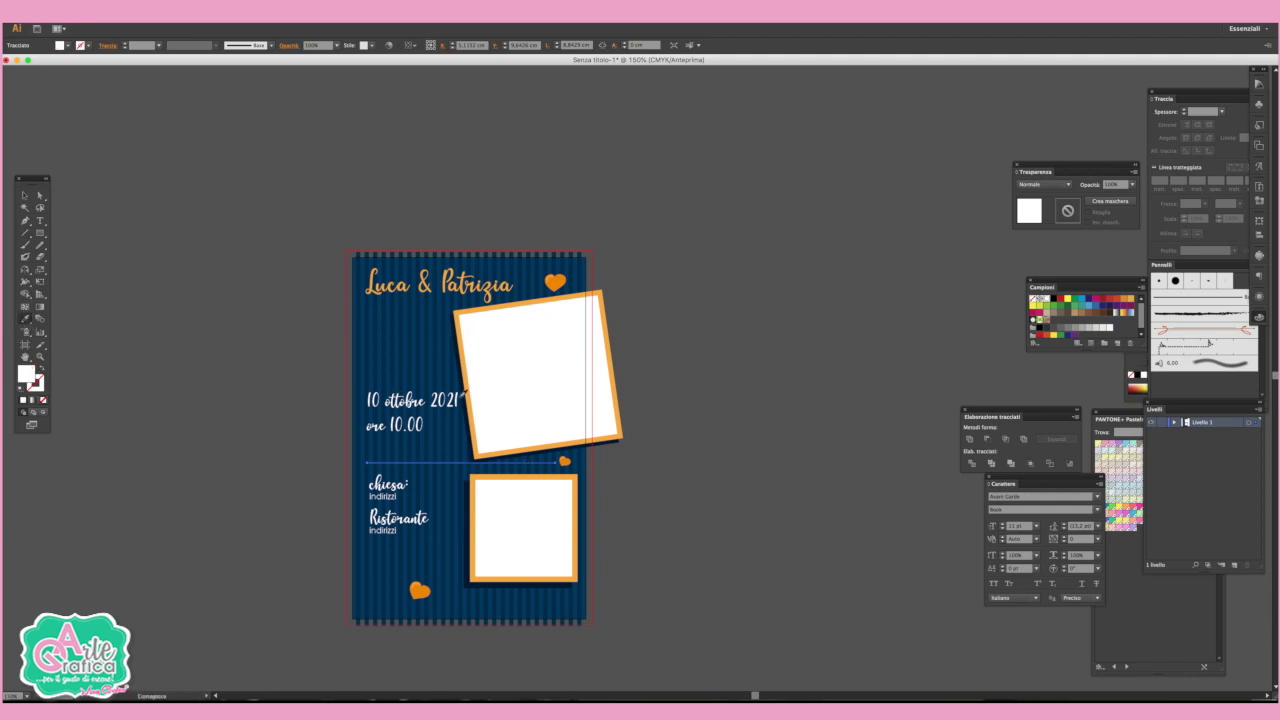
pyautogui.click(465, 391)
pyautogui.click(40, 367)
pyautogui.press('v')
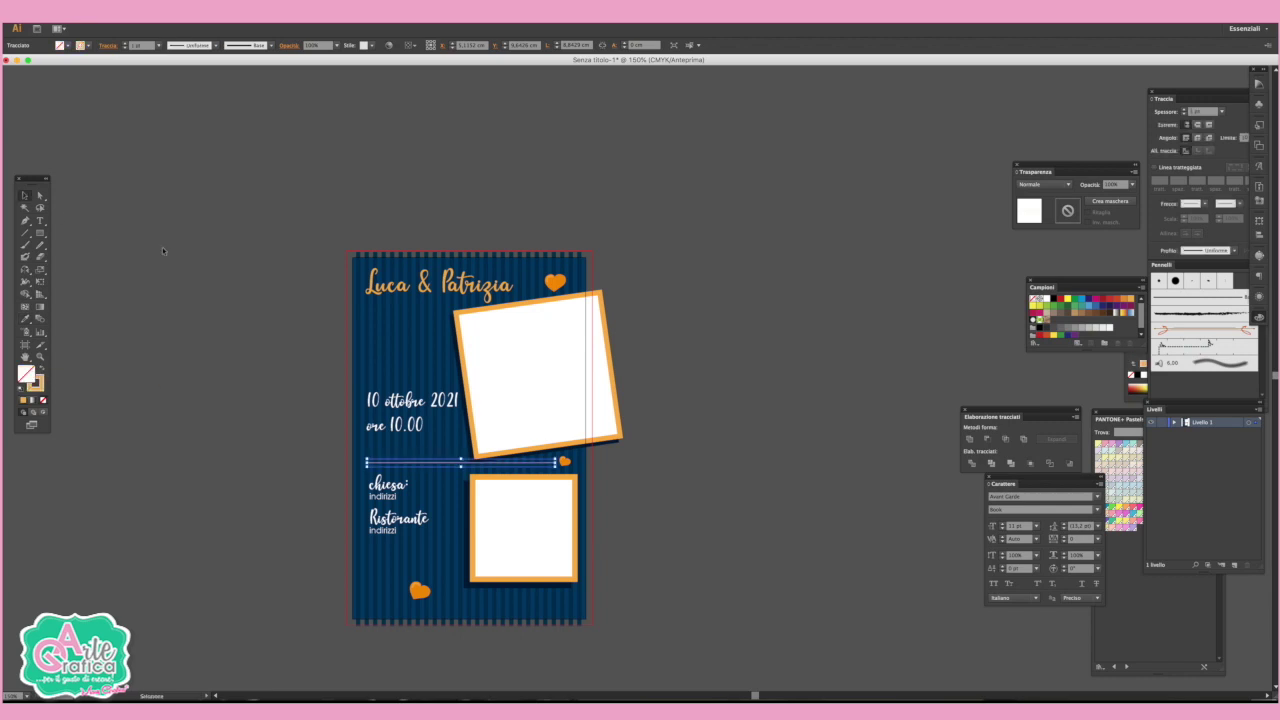
pyautogui.click(660, 484)
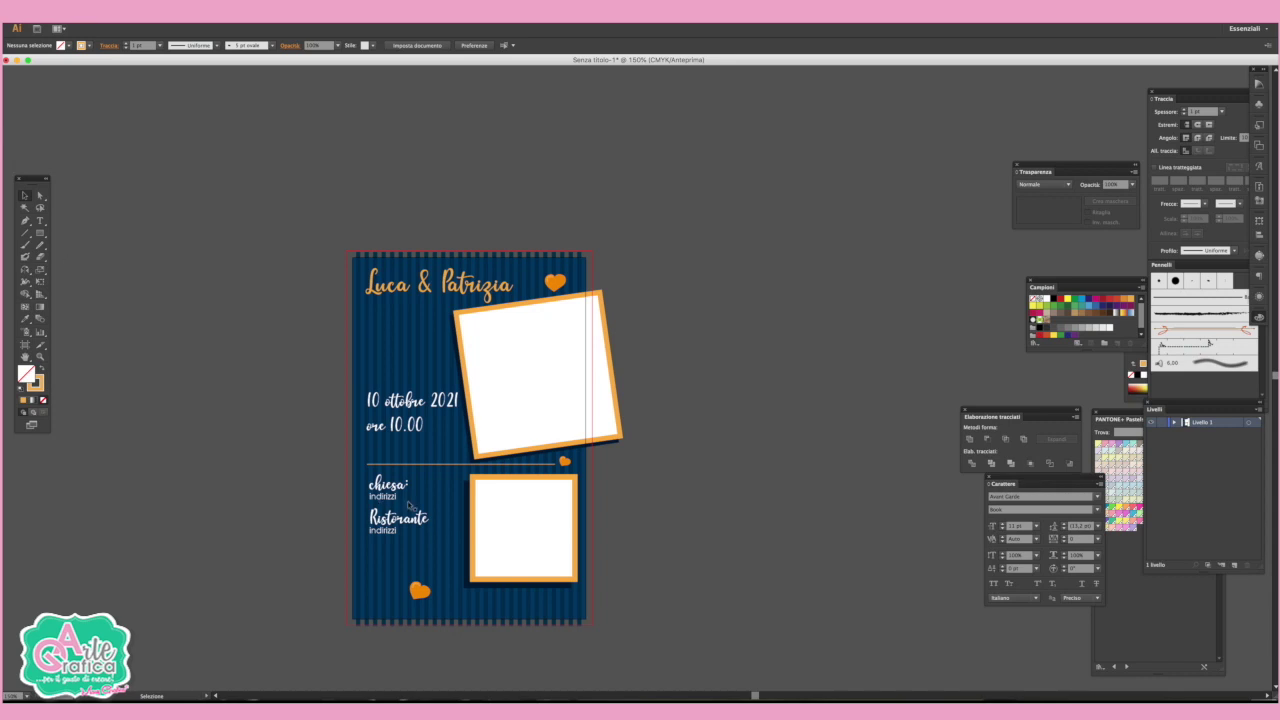
# Create a new 'cognome' text object on the pasteboard above the card
pyautogui.press('a')
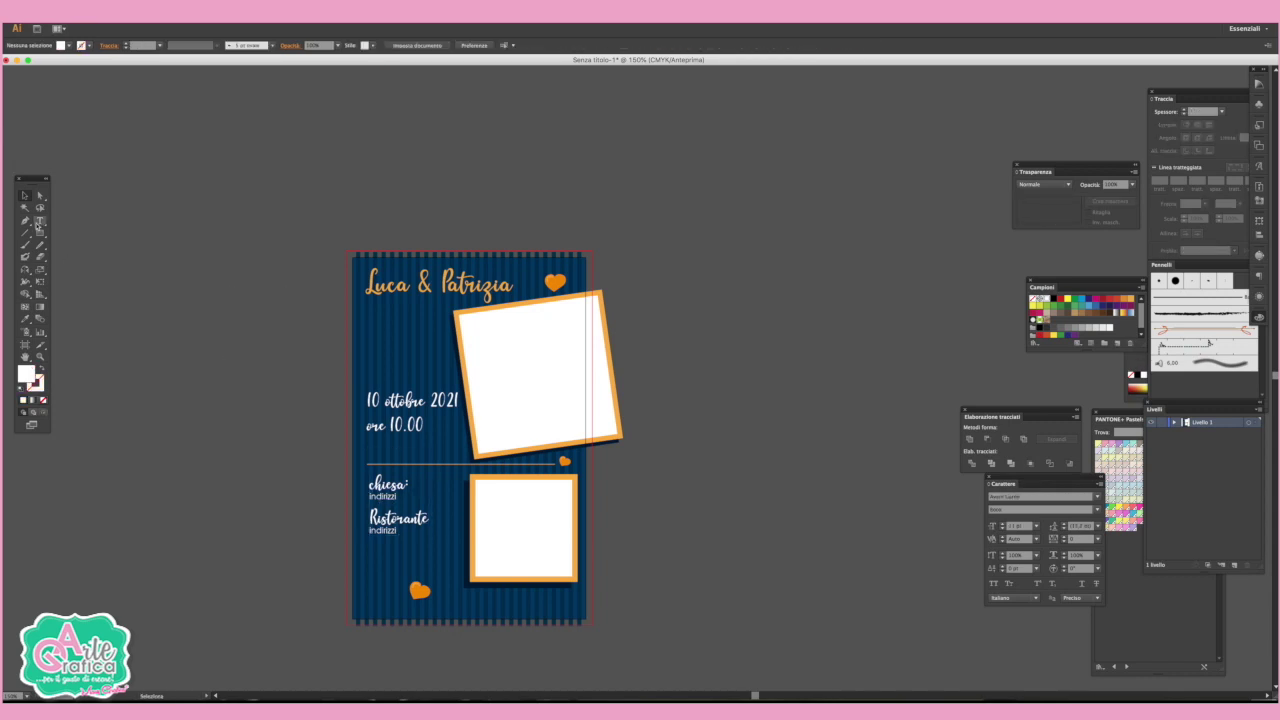
pyautogui.click(40, 221)
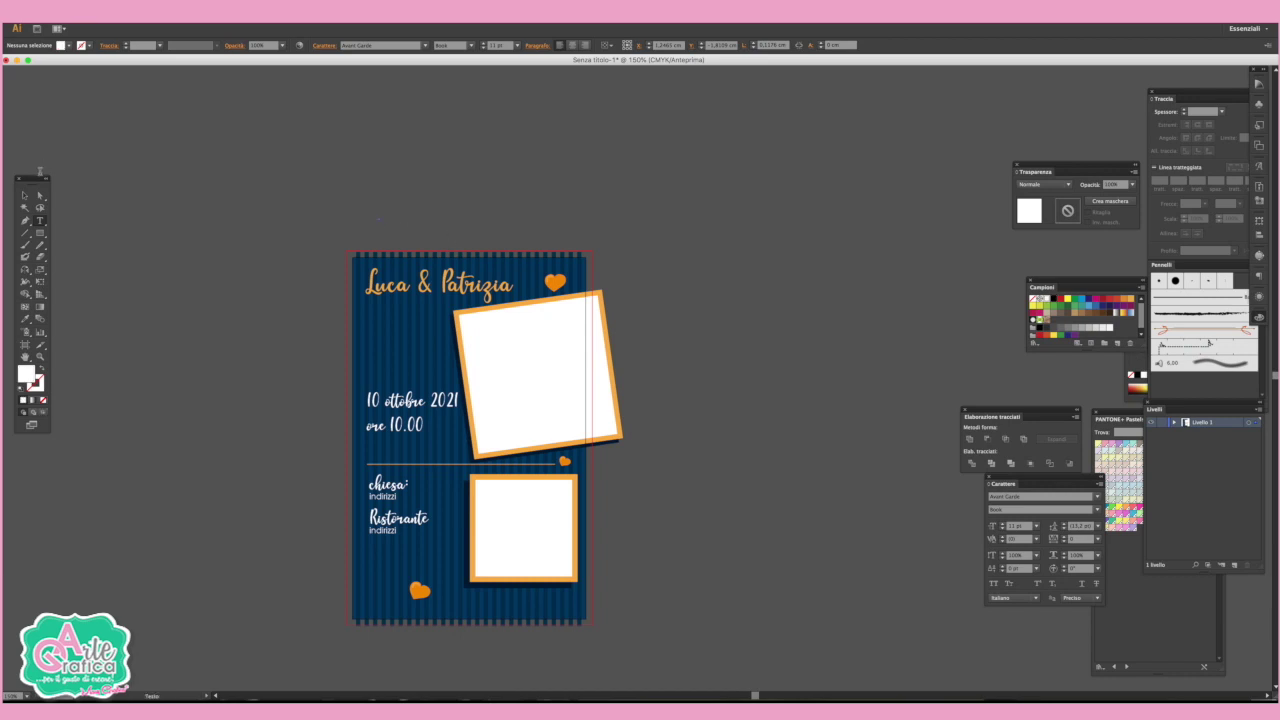
pyautogui.click(25, 195)
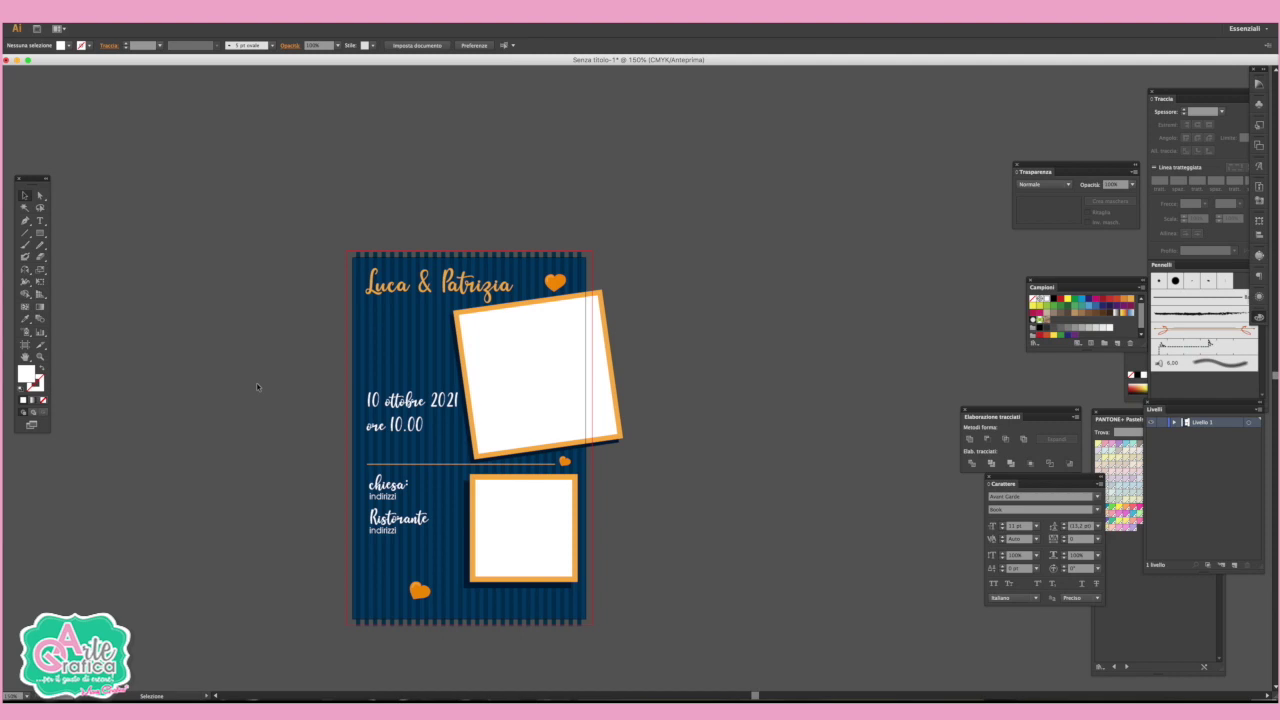
pyautogui.click(40, 221)
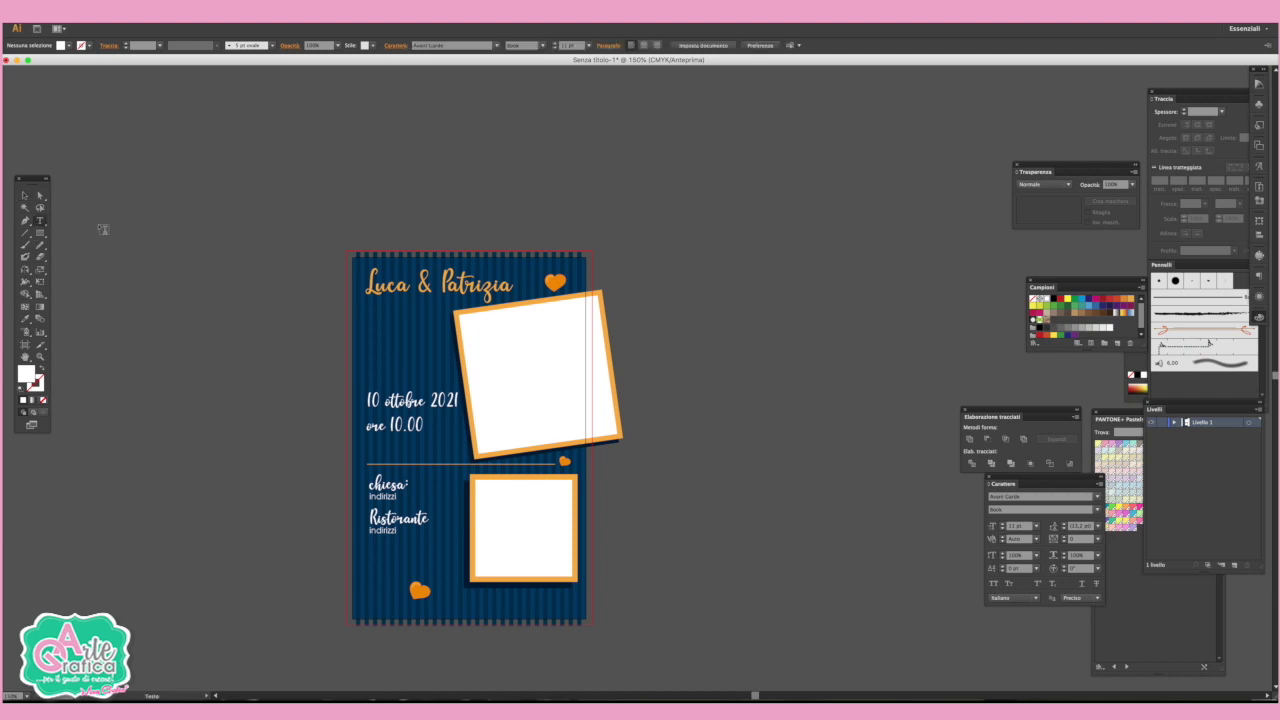
pyautogui.click(366, 226)
pyautogui.hotkey('ctrl', 'v')
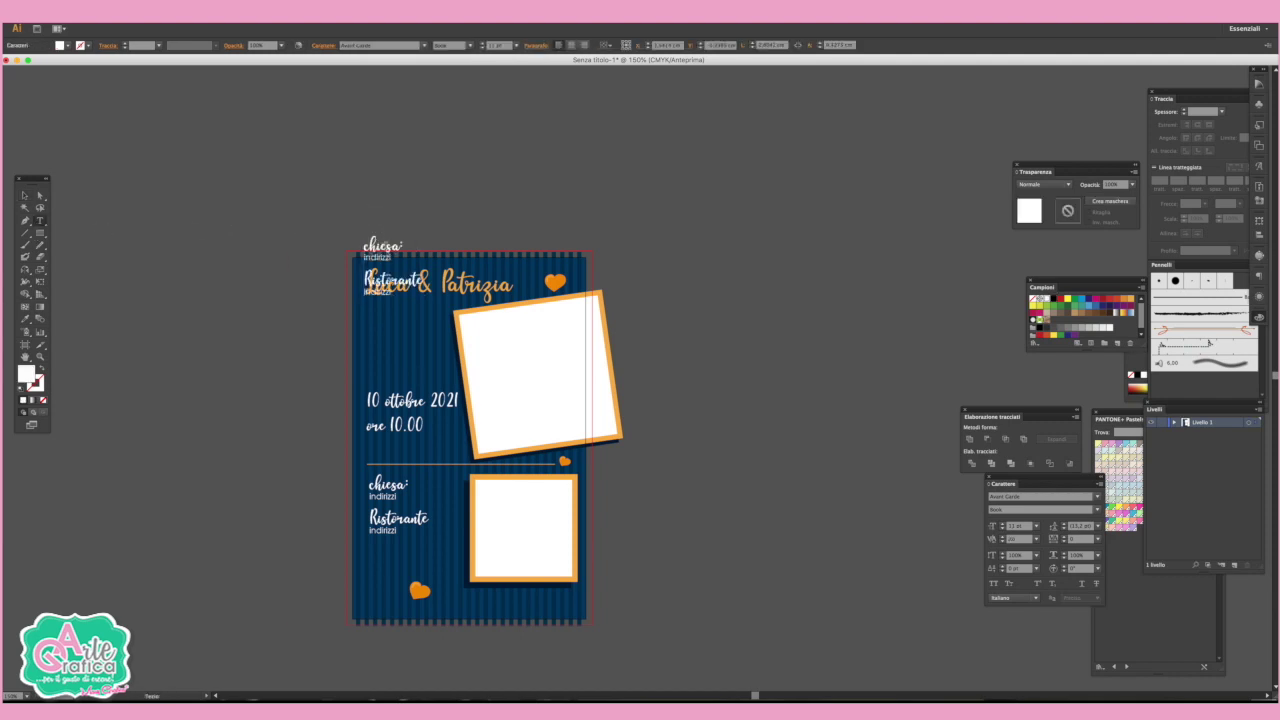
pyautogui.hotkey('ctrl', 'z')
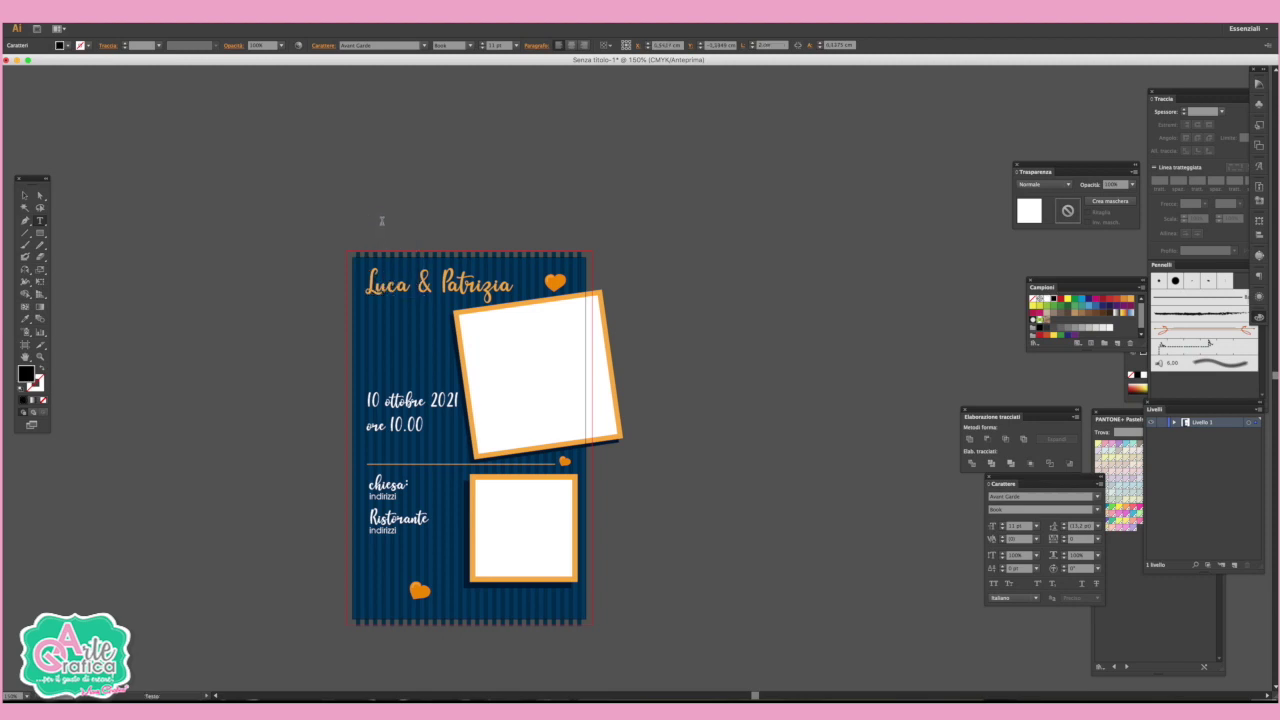
pyautogui.write('Cognome')
# Move 'cognome' just below 'Luca' and colour it white
pyautogui.click(25, 195)
pyautogui.moveTo(396, 226); pyautogui.dragTo(396, 303)
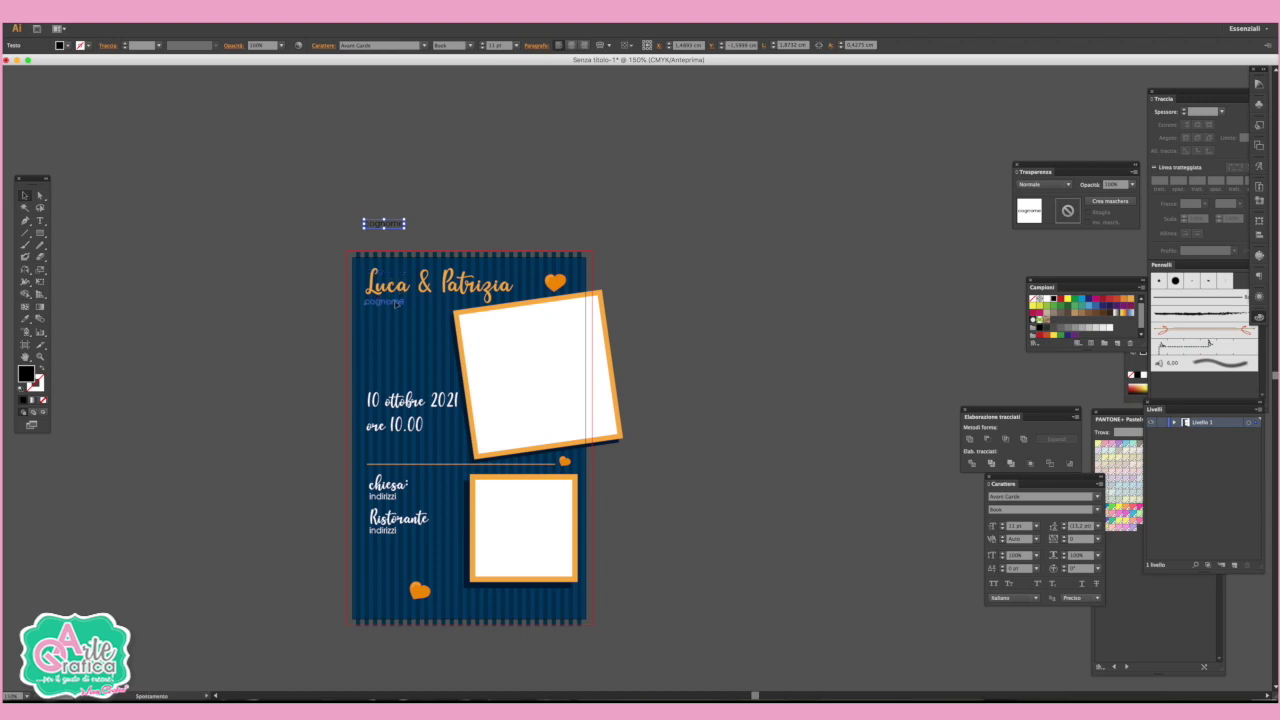
pyautogui.moveTo(395, 304); pyautogui.dragTo(395, 304)
pyautogui.click(1041, 299)
pyautogui.click(686, 259)
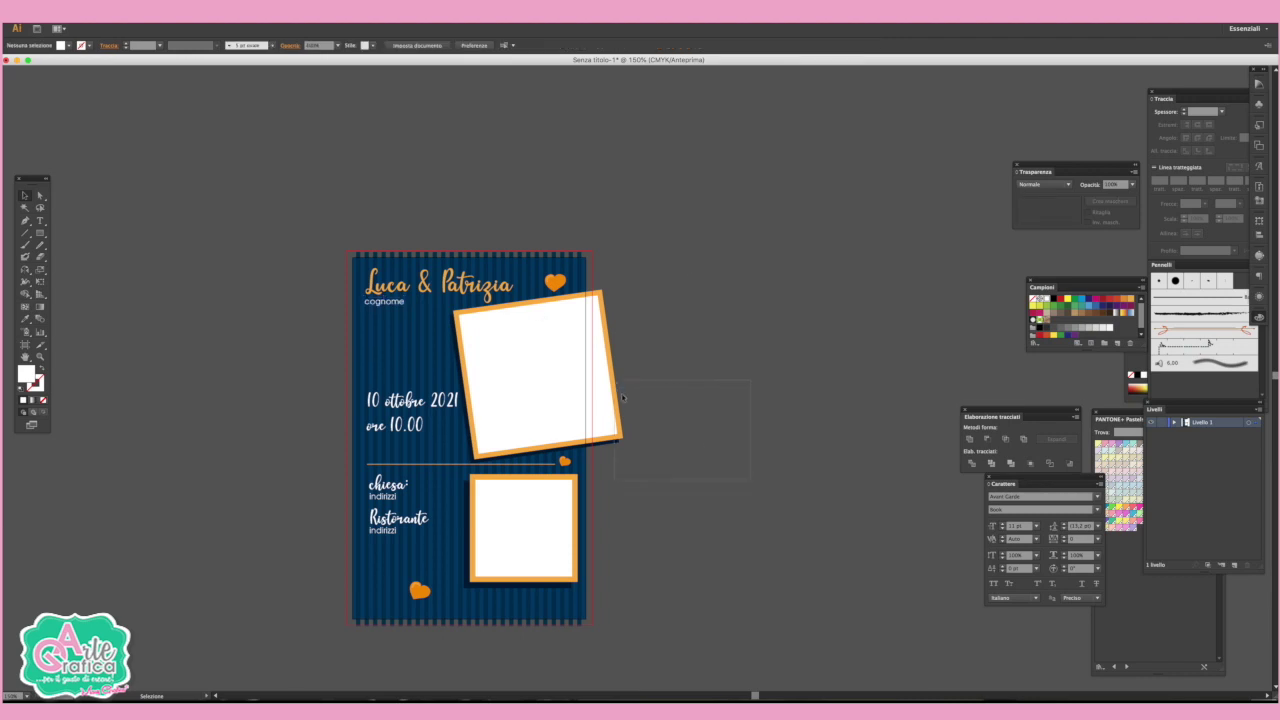
# Shift both photo frames, the divider line and its heart slightly lower together
pyautogui.moveTo(614, 382); pyautogui.dragTo(620, 396)
pyautogui.keyDown('shift'); pyautogui.click(556, 547); pyautogui.keyUp('shift')
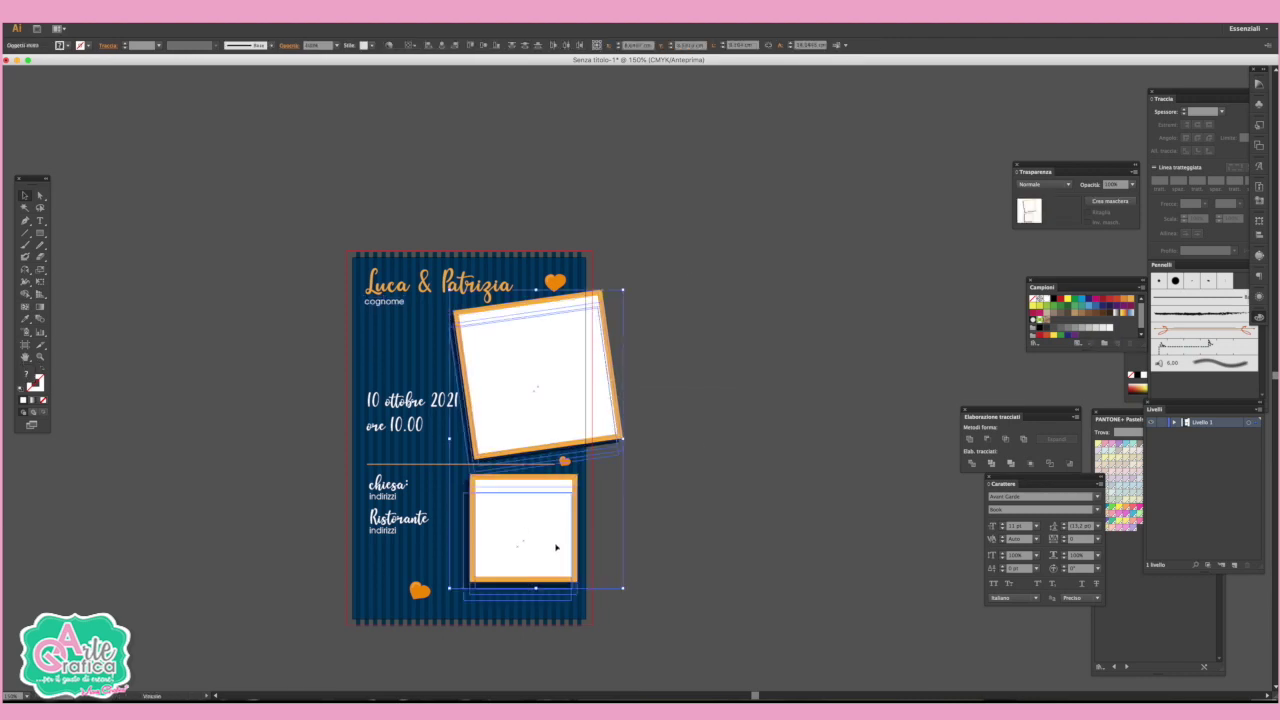
pyautogui.moveTo(556, 547); pyautogui.dragTo(556, 564)
pyautogui.click(652, 459)
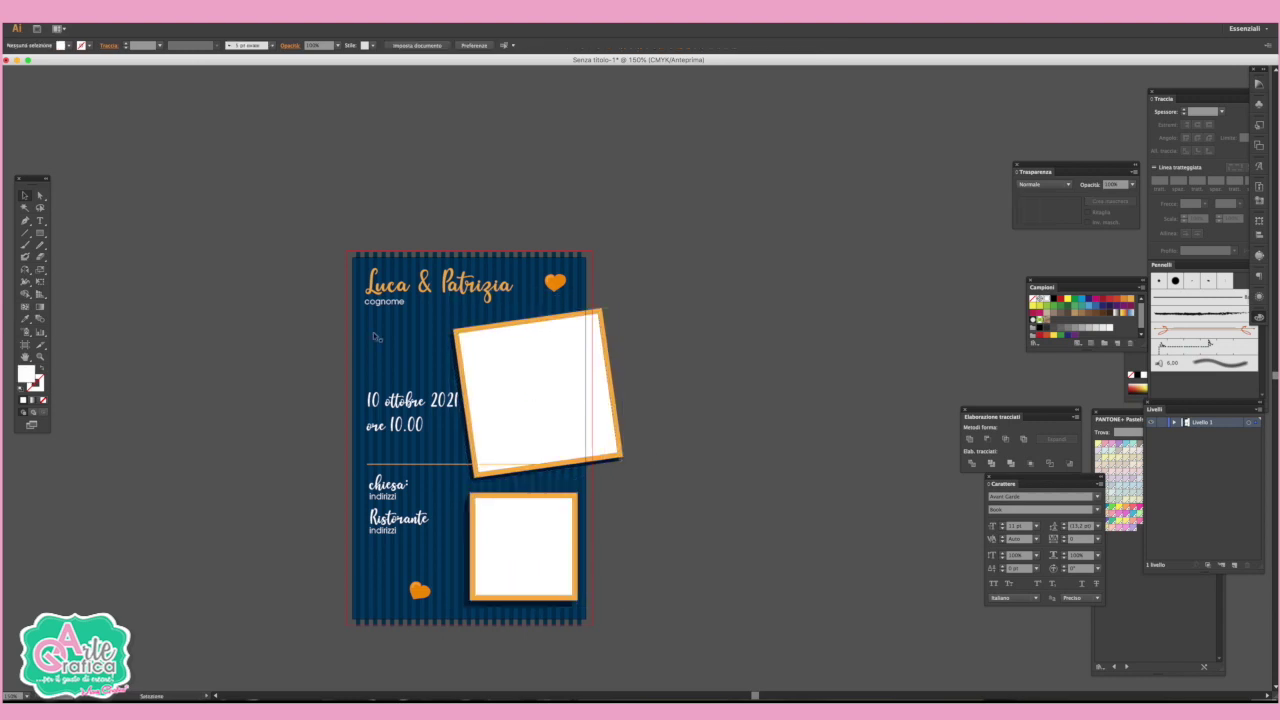
pyautogui.hotkey('ctrl', 'z')
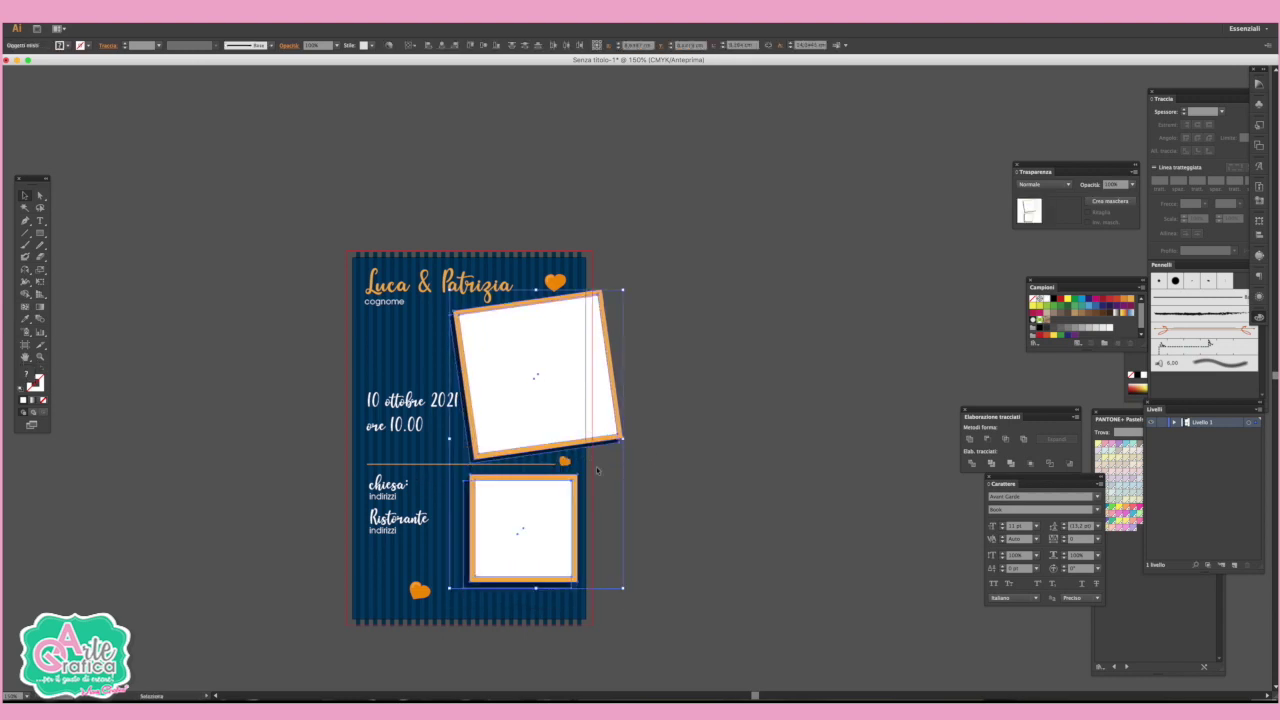
pyautogui.keyDown('shift'); pyautogui.click(498, 464); pyautogui.keyUp('shift')
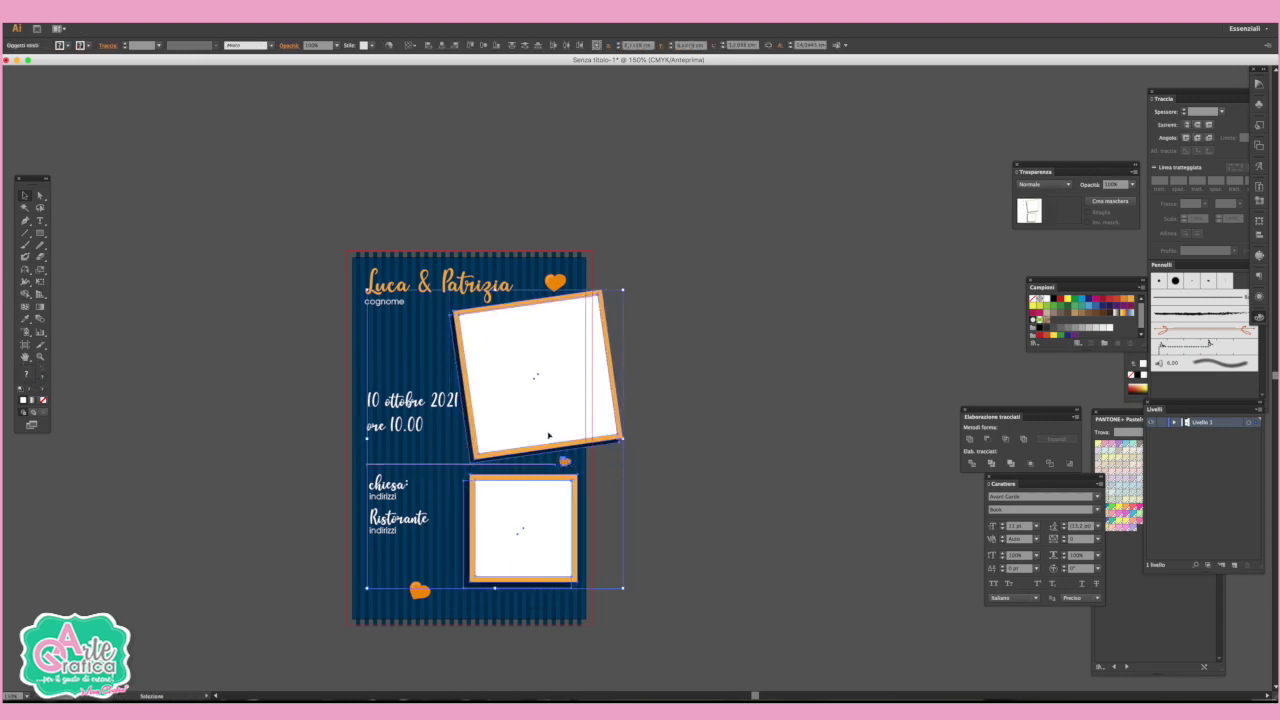
pyautogui.moveTo(548, 435); pyautogui.dragTo(547, 452)
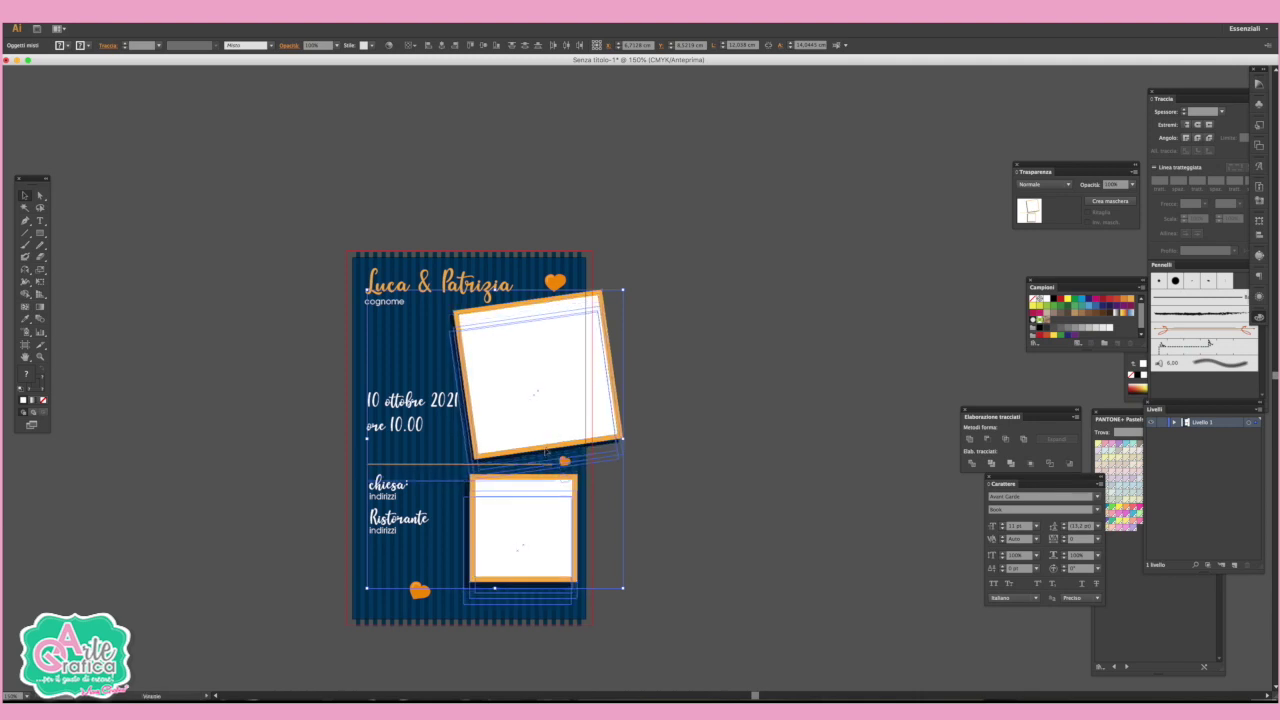
# Place a copy of 'cognome' under 'Patrizia'
pyautogui.click(650, 438)
pyautogui.moveTo(392, 309)
pyautogui.mouseDown()
pyautogui.moveTo(525, 308)
pyautogui.moveTo(461, 306)
pyautogui.mouseUp()
pyautogui.click(412, 402)
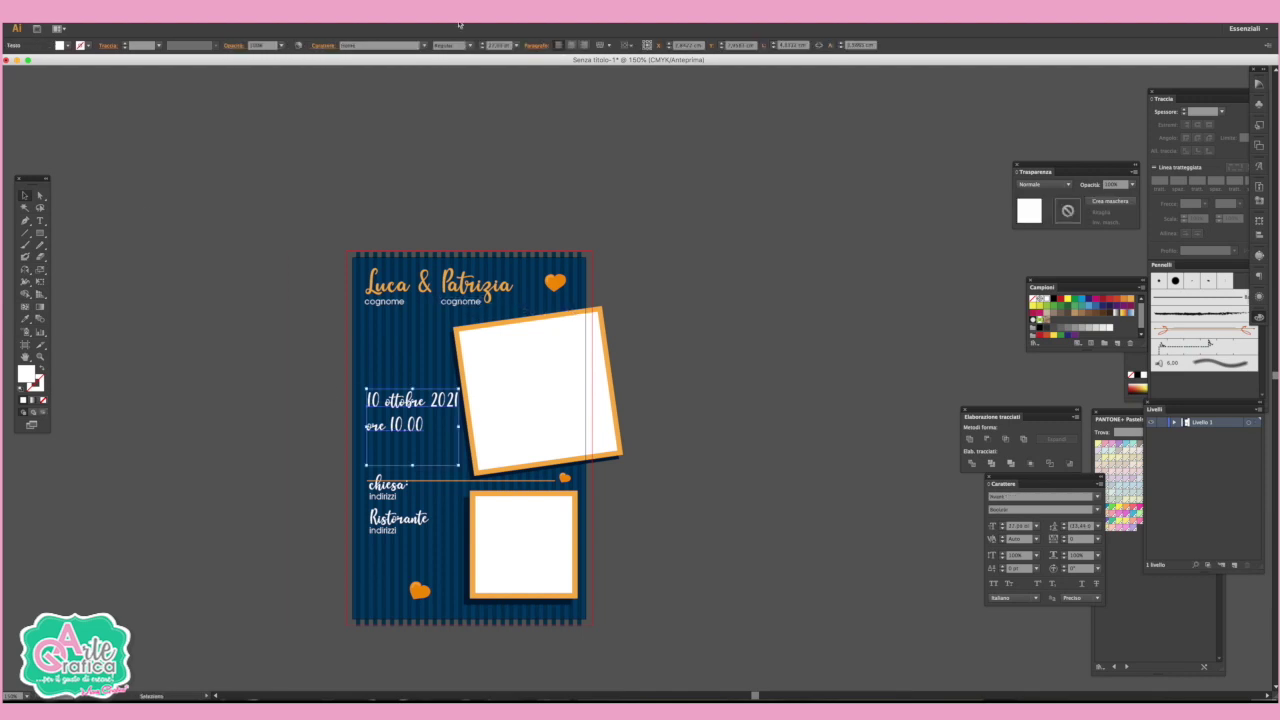
# Centre-align the date text, lower it, and add bullets around 'ore 10.00'
pyautogui.click(570, 47)
pyautogui.moveTo(387, 412); pyautogui.dragTo(435, 434)
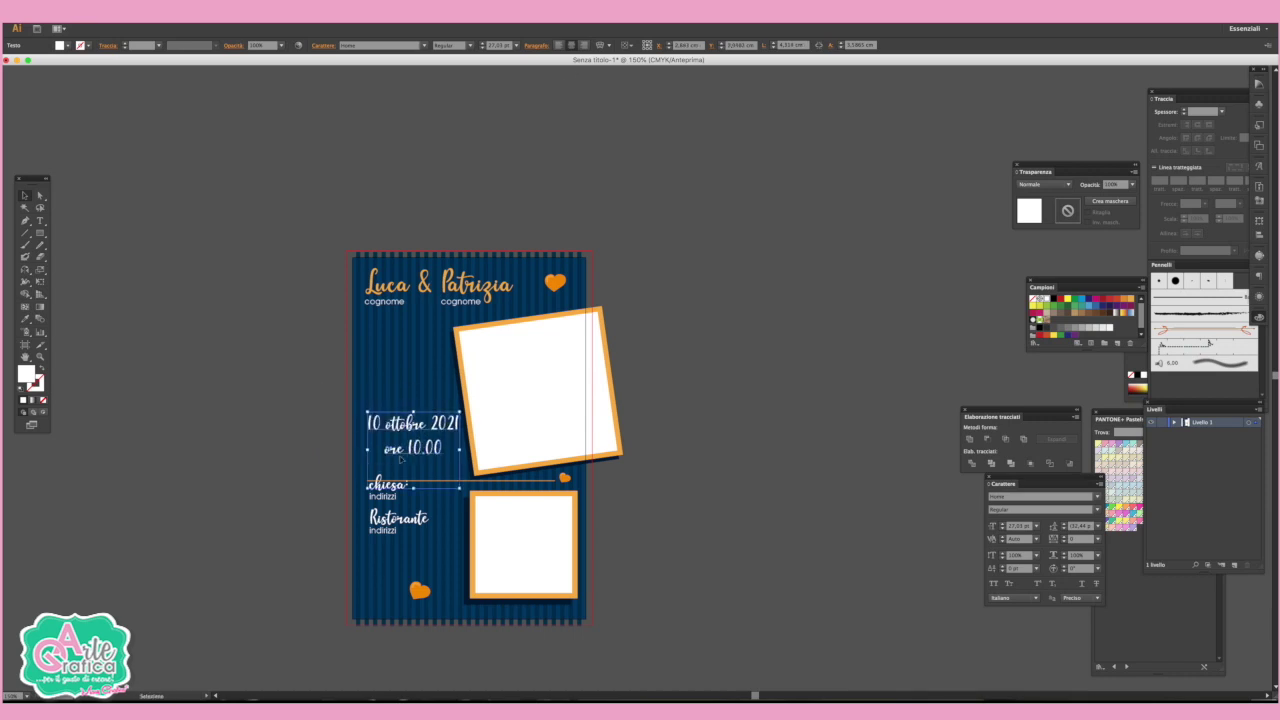
pyautogui.doubleClick(387, 448)
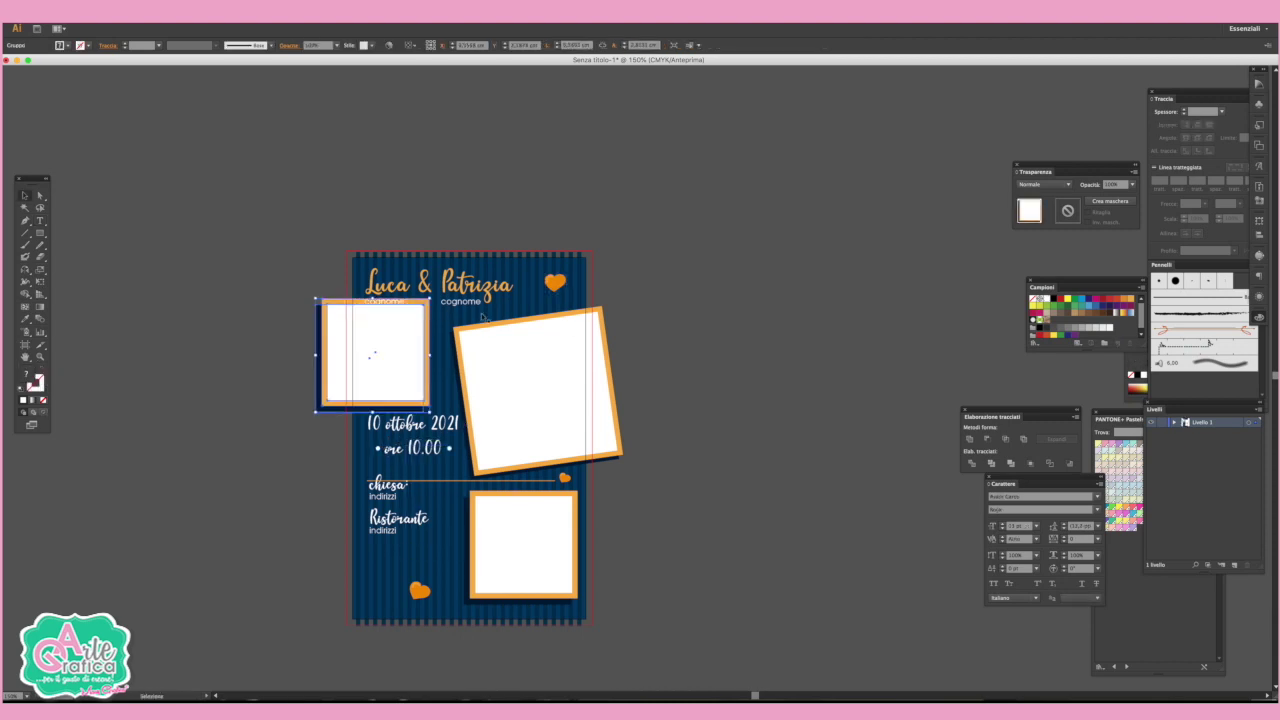
# Copy the orange heart as a larger heart above the date on the card's left
pyautogui.moveTo(555, 283)
pyautogui.mouseDown()
pyautogui.moveTo(401, 358)
pyautogui.moveTo(422, 329)
pyautogui.mouseUp()
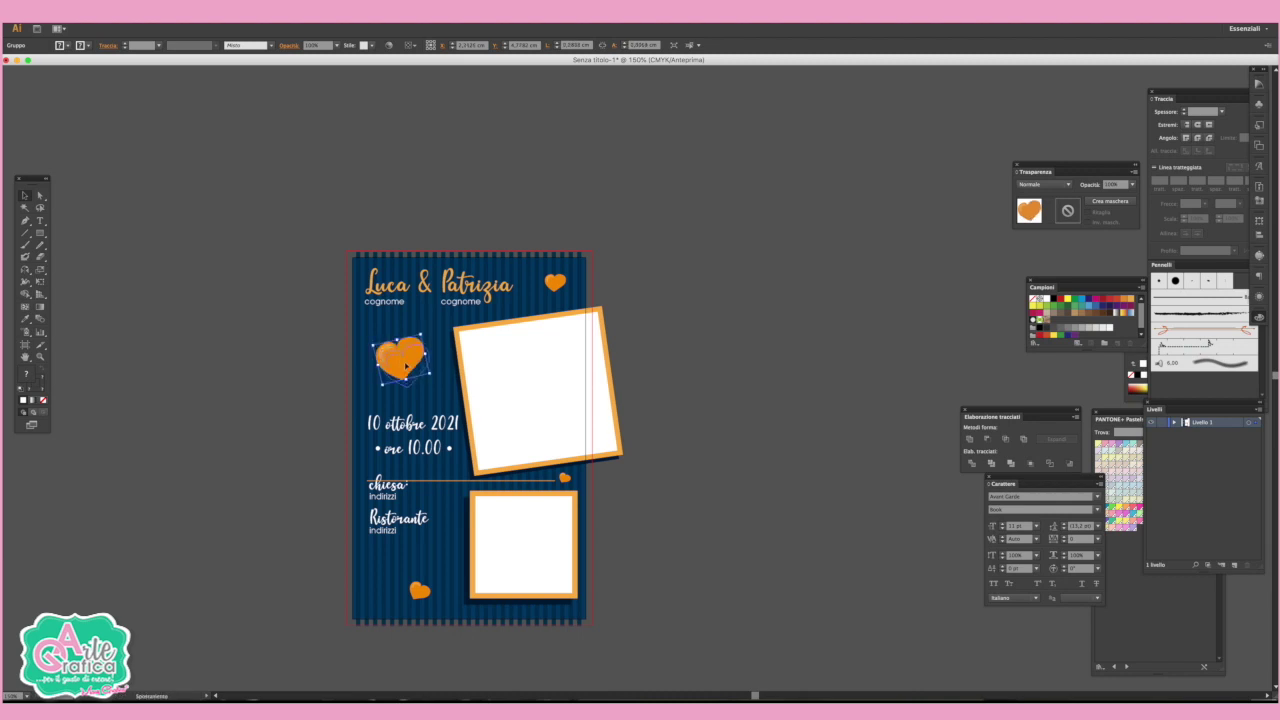
pyautogui.click(696, 376)
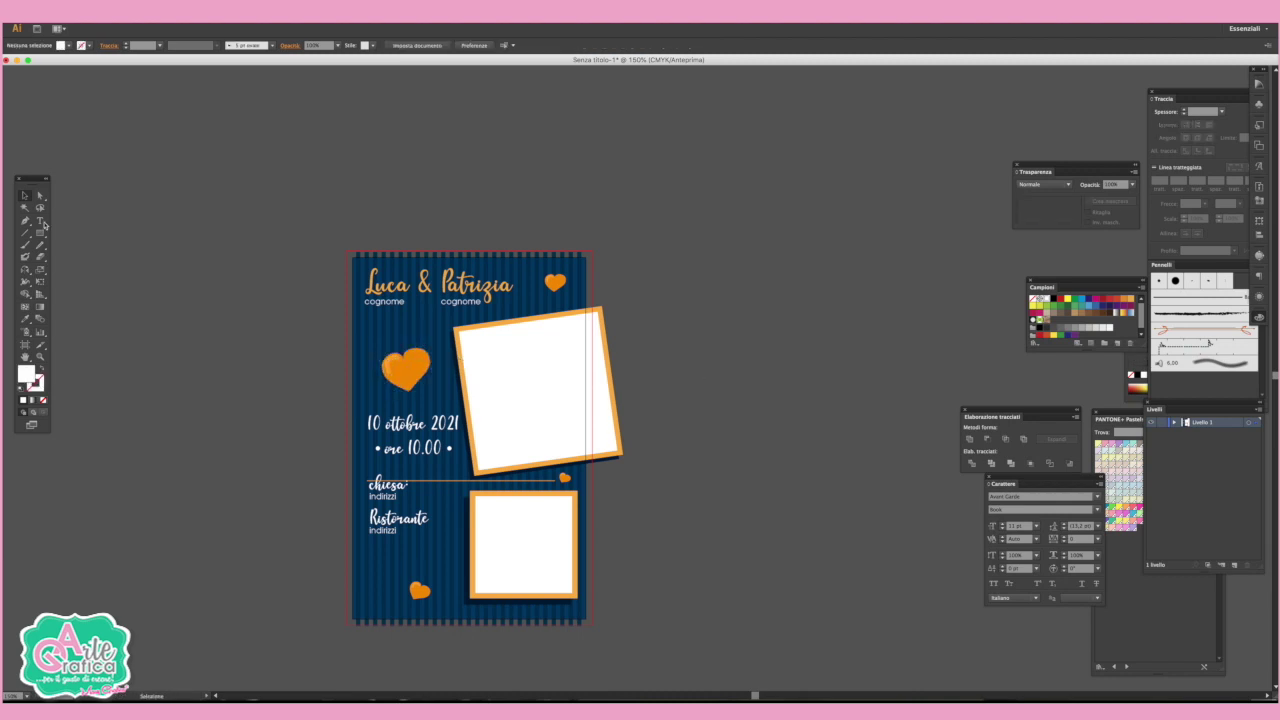
pyautogui.click(41, 222)
pyautogui.click(290, 366)
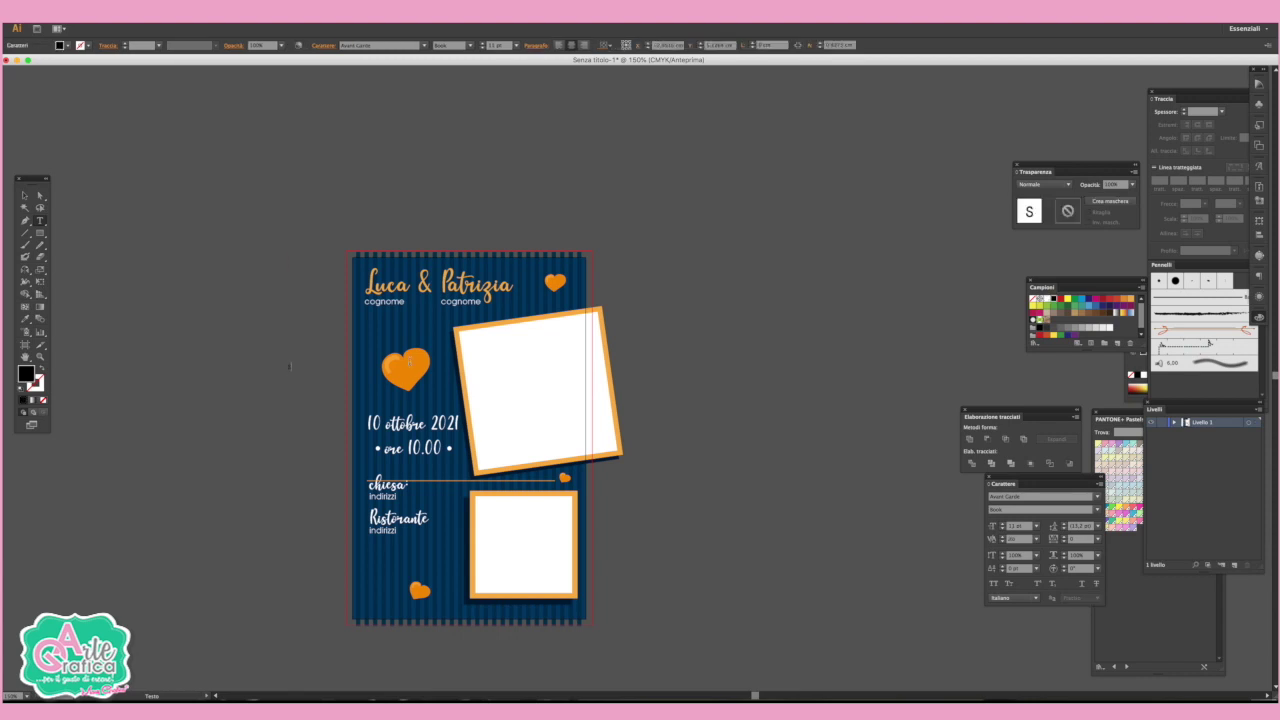
# Add 'annunciano' in the white script style and move it above the large heart
pyautogui.write('annuncian')
pyautogui.press('Escape')
pyautogui.click(290, 363)
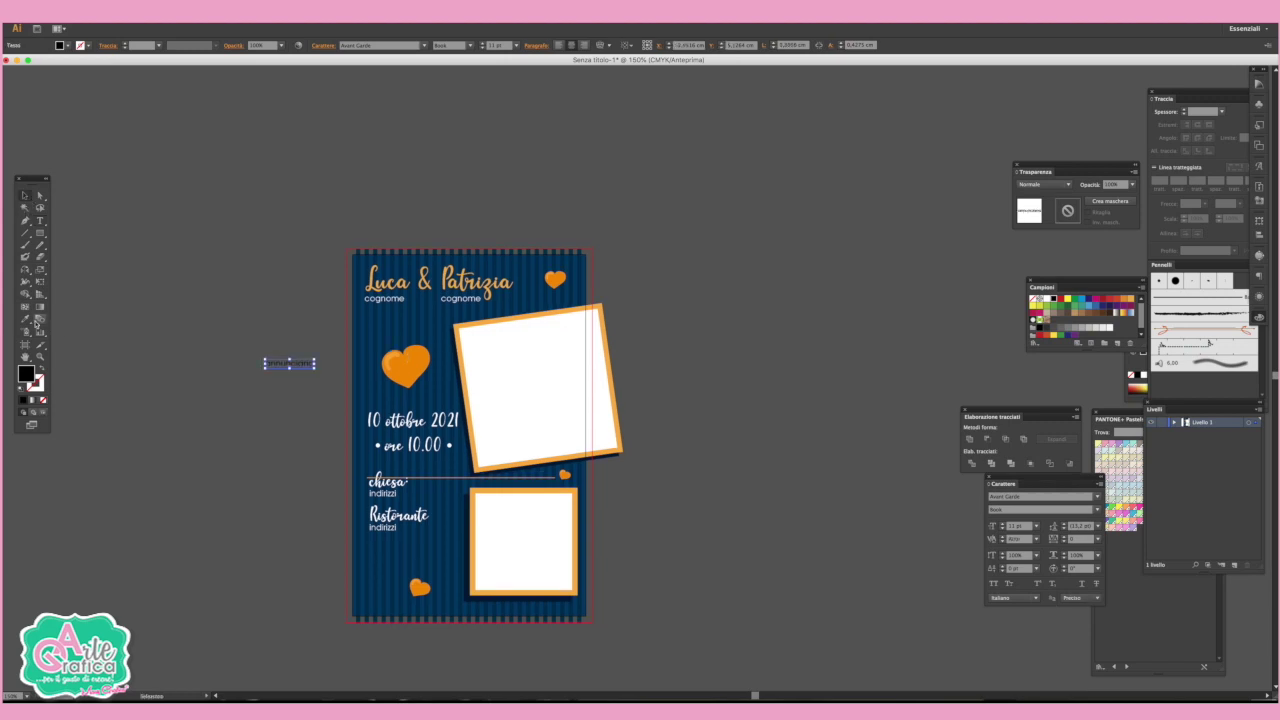
pyautogui.press('i')
pyautogui.click(418, 418)
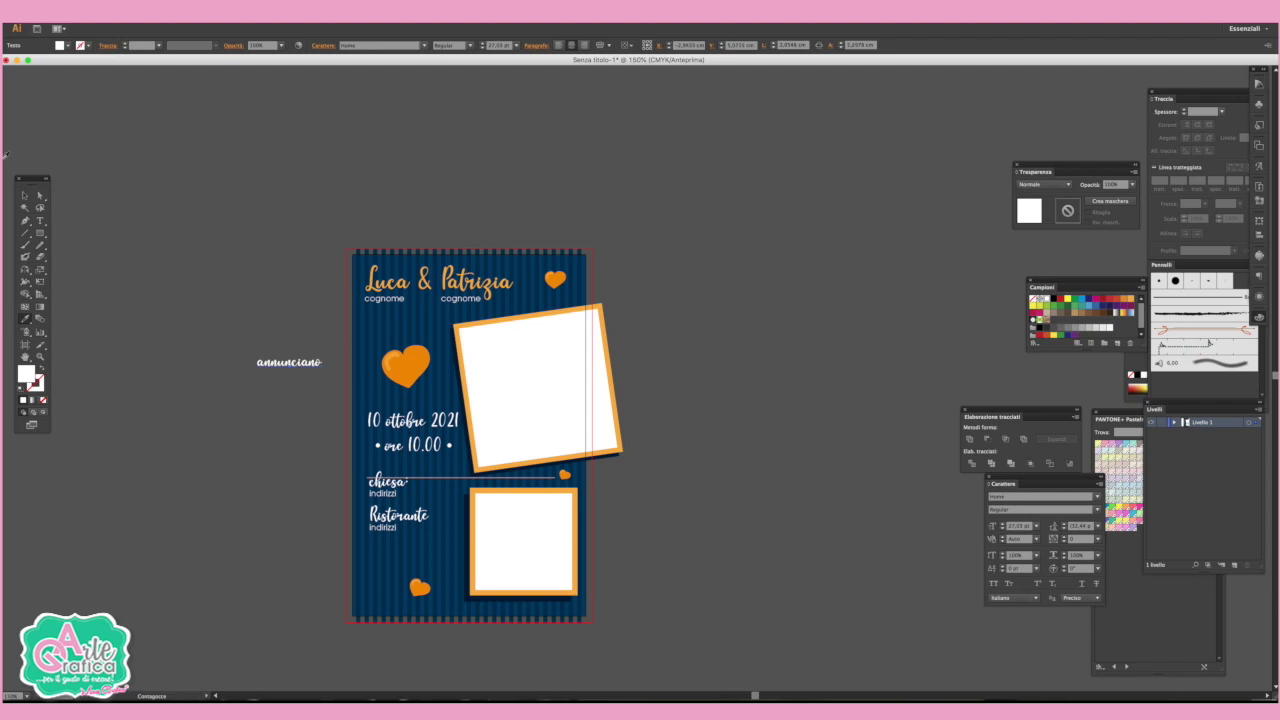
pyautogui.moveTo(290, 362); pyautogui.dragTo(408, 322)
# Add 'il matrimonio' below the large heart
pyautogui.press('t')
pyautogui.click(402, 382)
pyautogui.write('il')
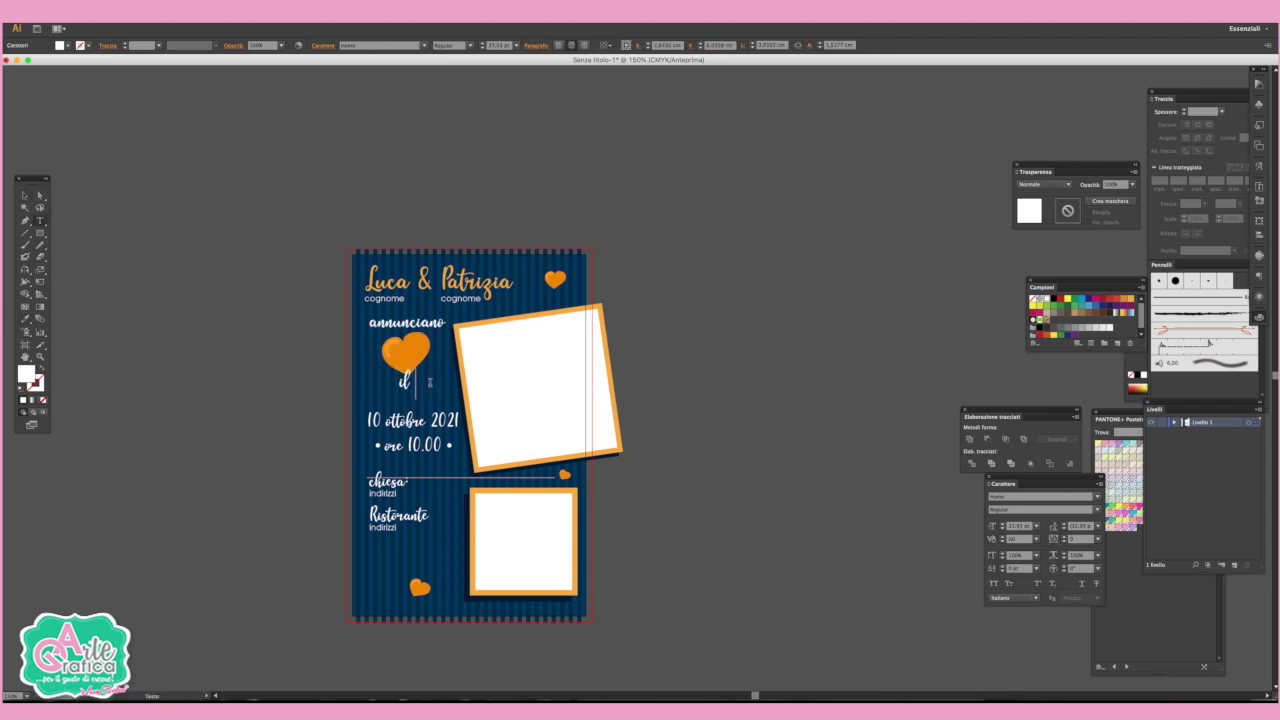
pyautogui.write(' matrimonio')
pyautogui.press('Escape')
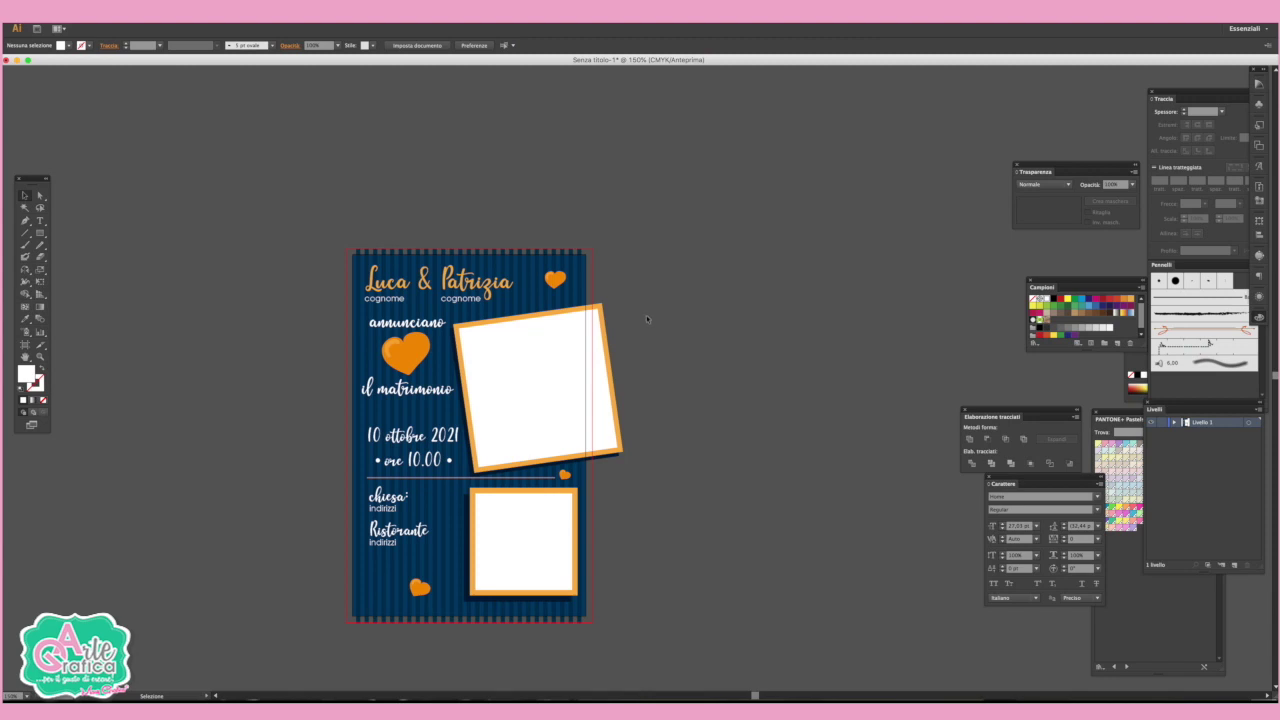
pyautogui.scroll(-1, 646, 315)
pyautogui.scroll(-1, 600, 314)
pyautogui.scroll(-1, 551, 313)
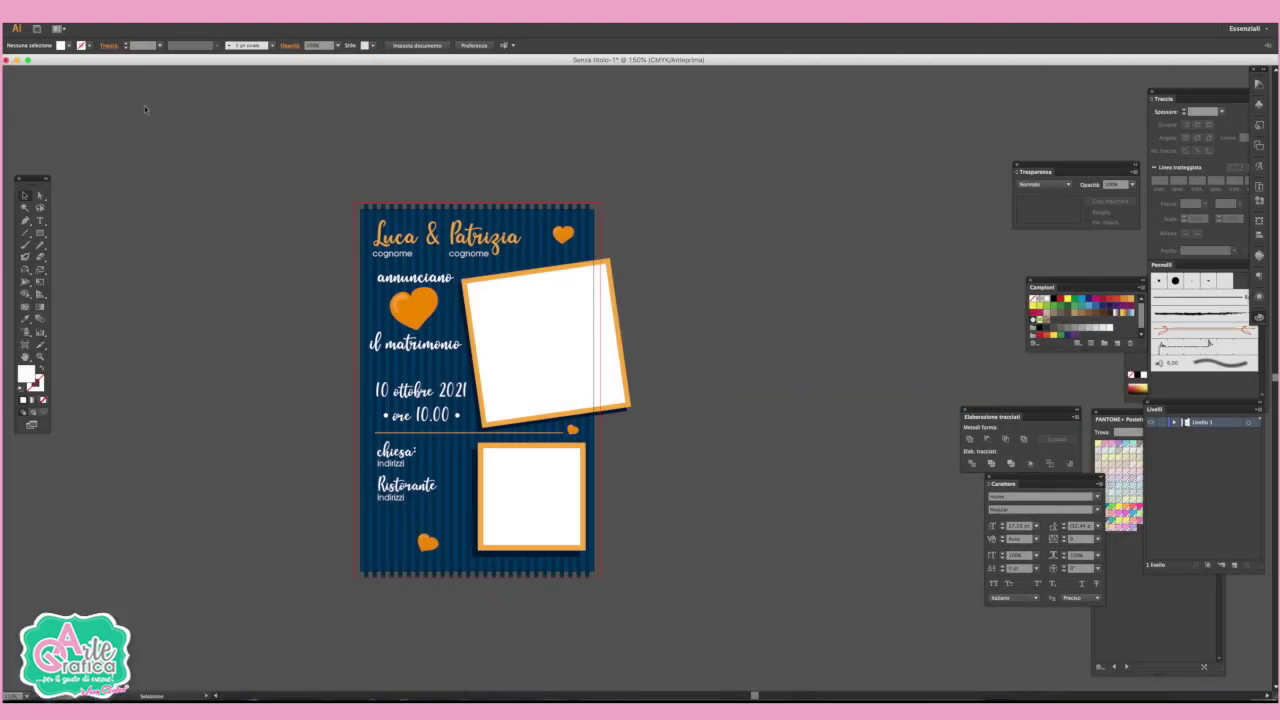
# Place the rings wedding photo and position it over the tilted top frame
pyautogui.click(80, 11)
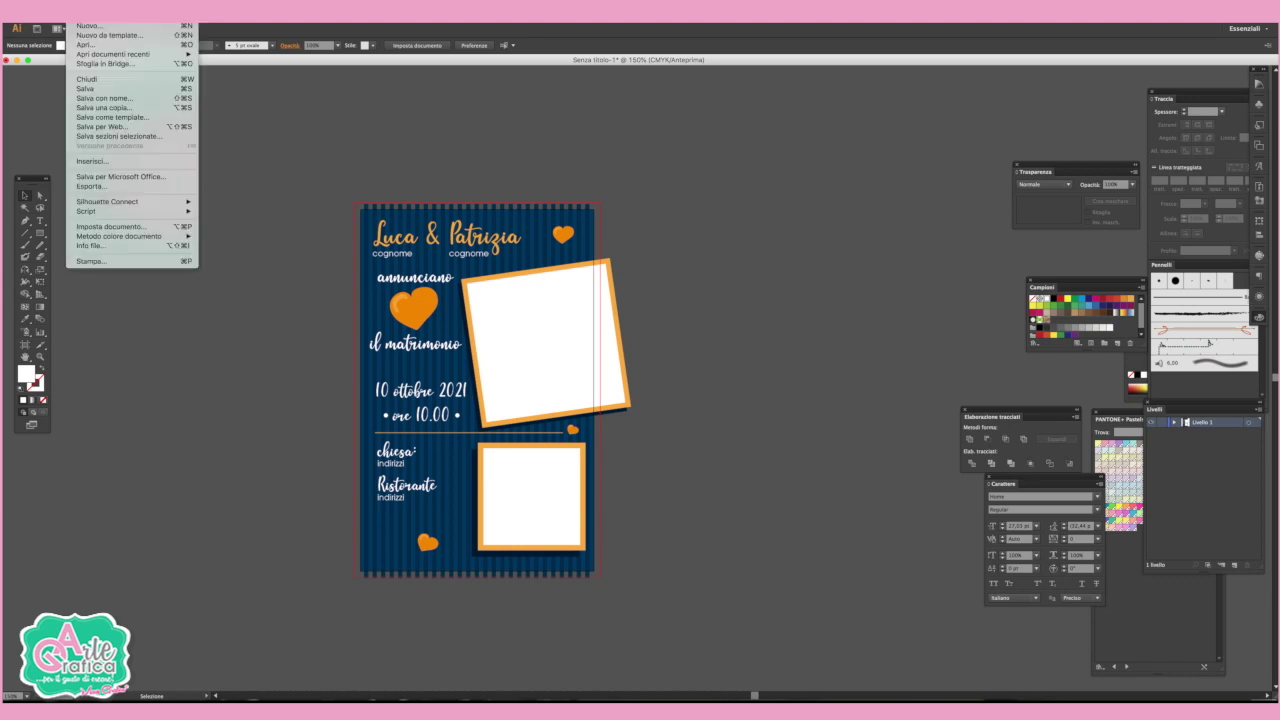
pyautogui.click(125, 162)
pyautogui.click(740, 358)
pyautogui.moveTo(686, 382)
pyautogui.mouseDown()
pyautogui.moveTo(608, 342)
pyautogui.moveTo(687, 342)
pyautogui.mouseUp()
pyautogui.click(498, 366)
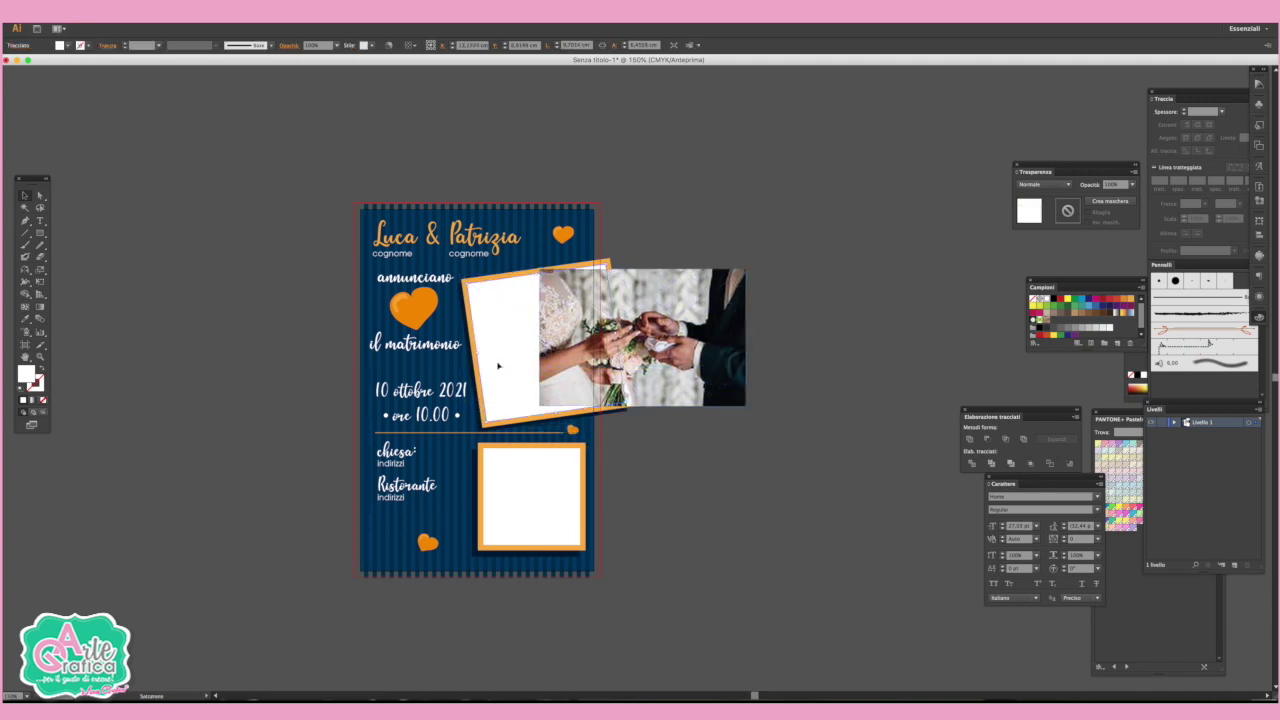
# Bring the white frame to front, then move, enlarge and tilt the photo behind it
pyautogui.rightClick(498, 366)
pyautogui.moveTo(540, 500)
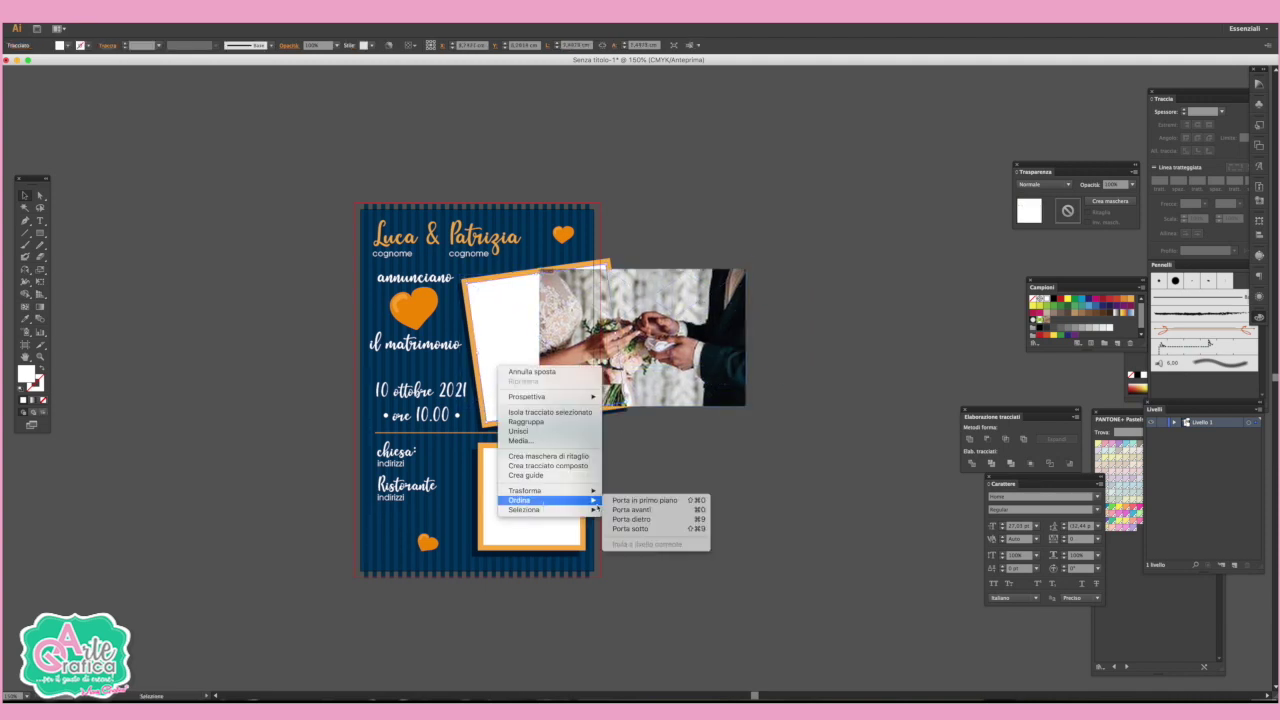
pyautogui.click(618, 500)
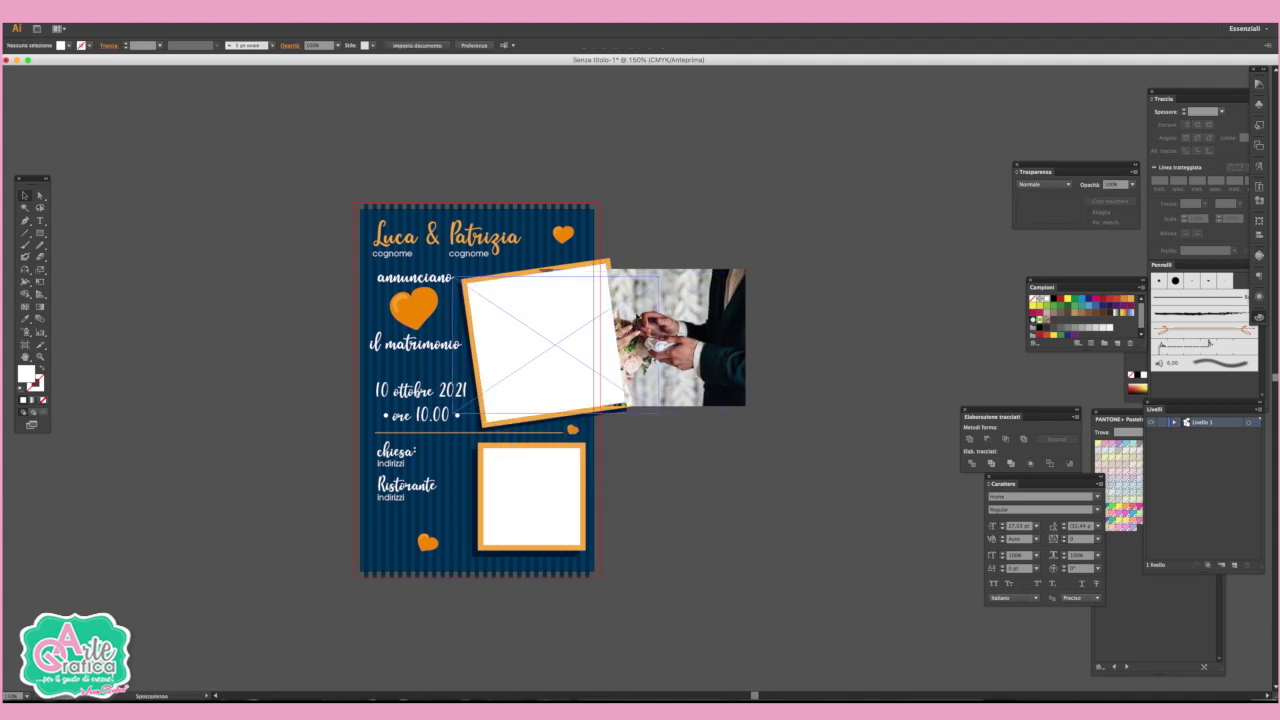
pyautogui.moveTo(629, 322); pyautogui.dragTo(473, 322)
pyautogui.moveTo(667, 268); pyautogui.dragTo(680, 259)
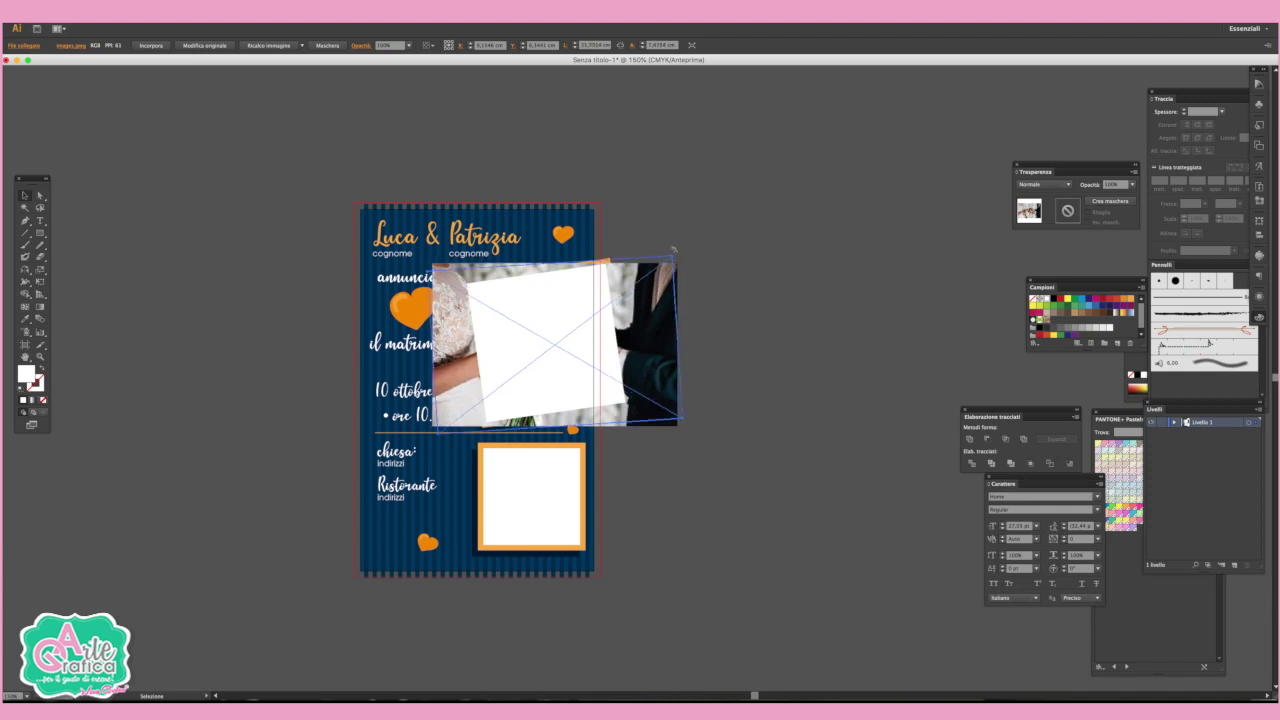
pyautogui.moveTo(681, 258); pyautogui.dragTo(666, 243)
# Select the photo with the frame and make a clipping mask
pyautogui.keyDown('shift'); pyautogui.click(577, 324); pyautogui.keyUp('shift')
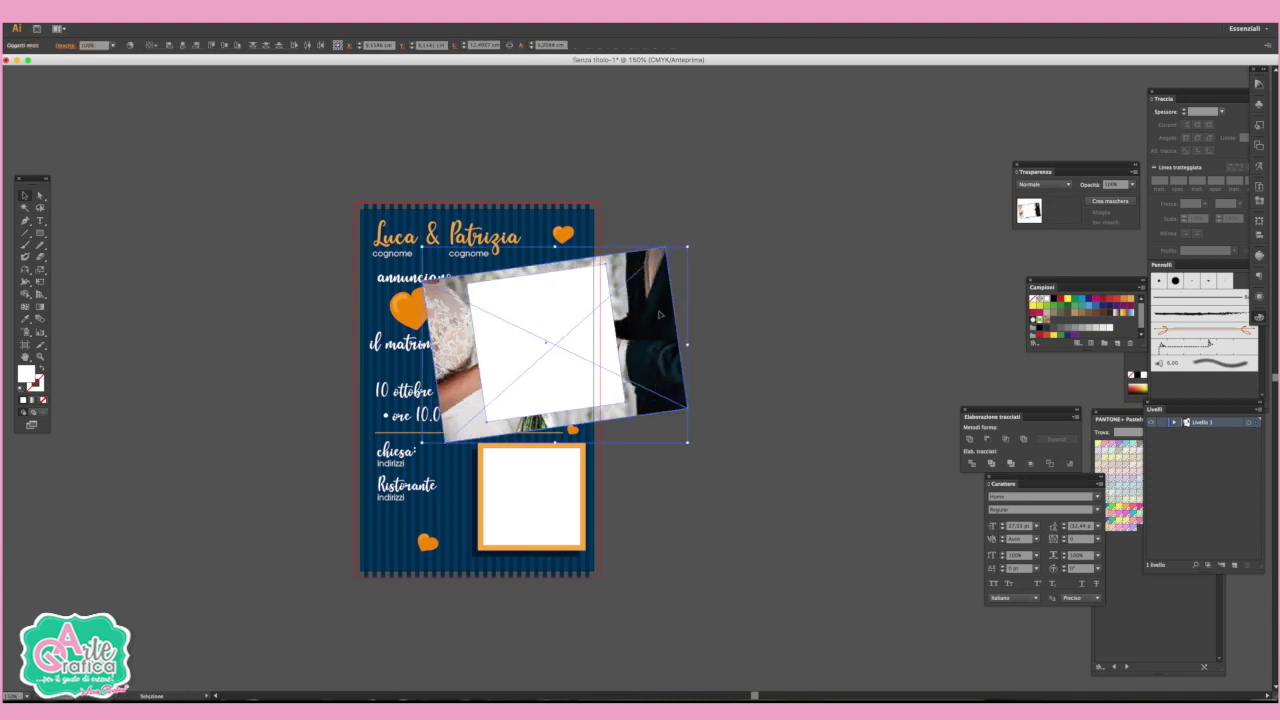
pyautogui.rightClick(577, 311)
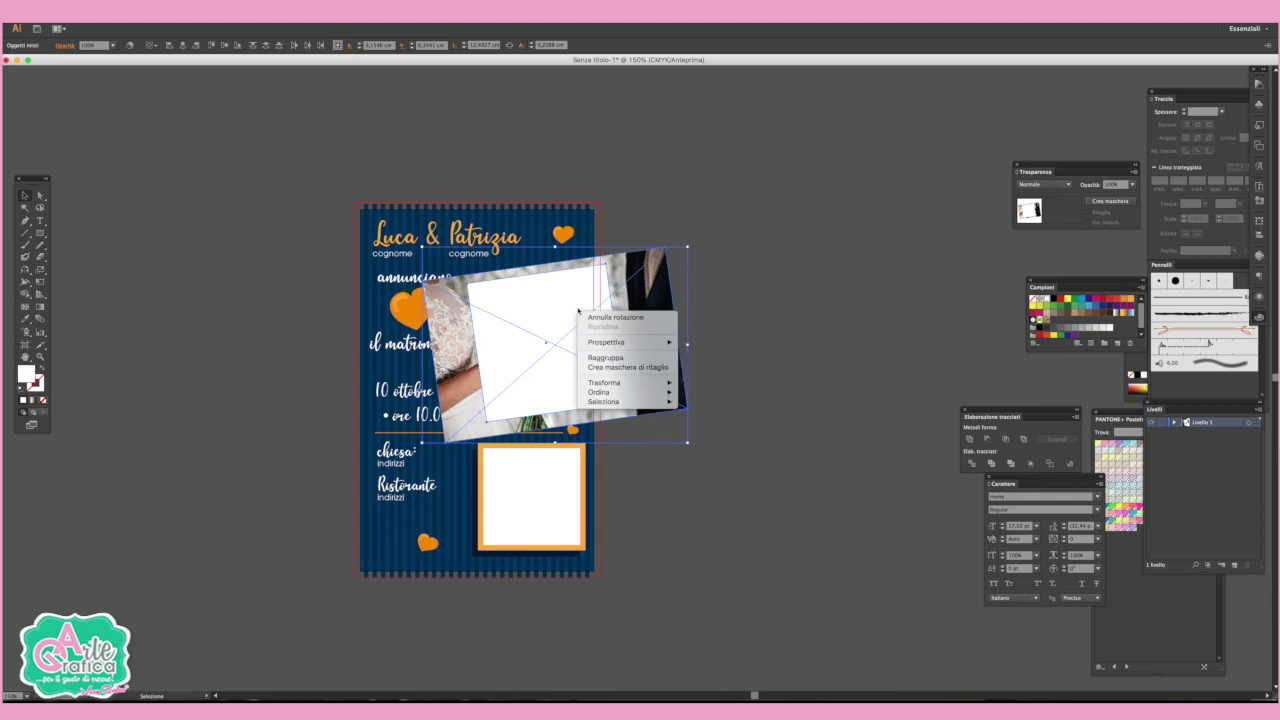
pyautogui.click(615, 367)
pyautogui.click(742, 343)
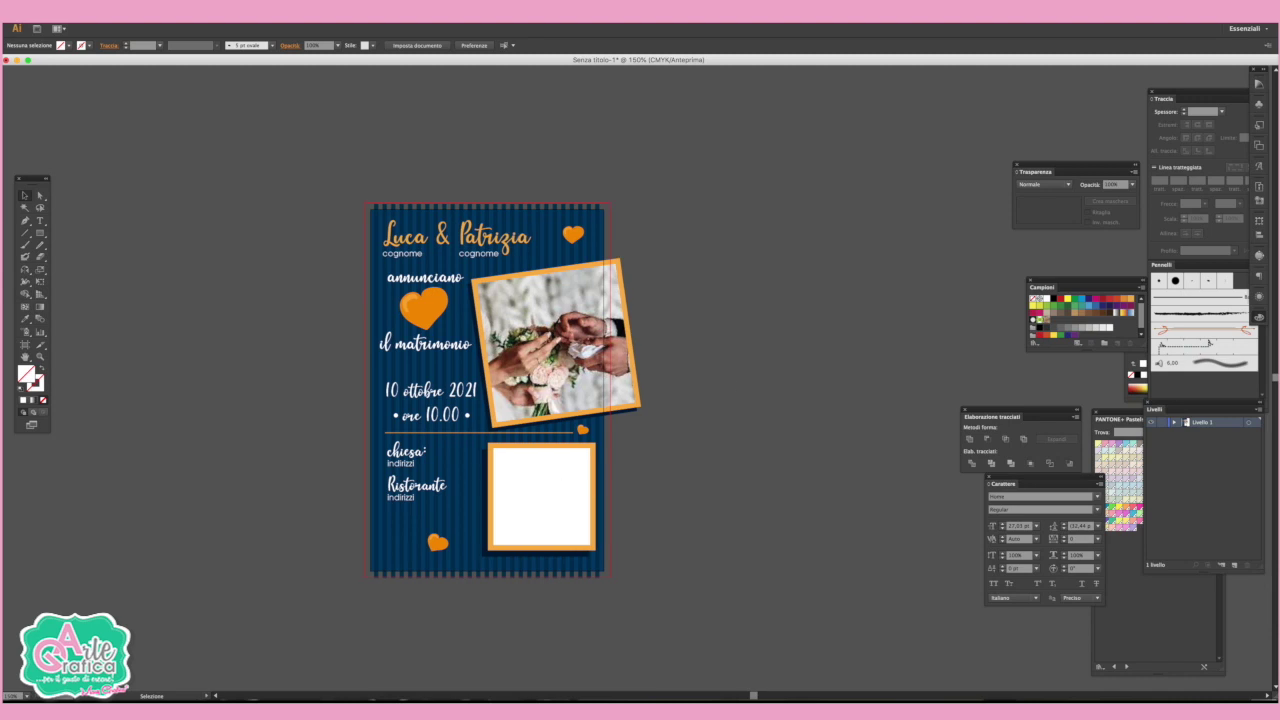
pyautogui.click(82, 11)
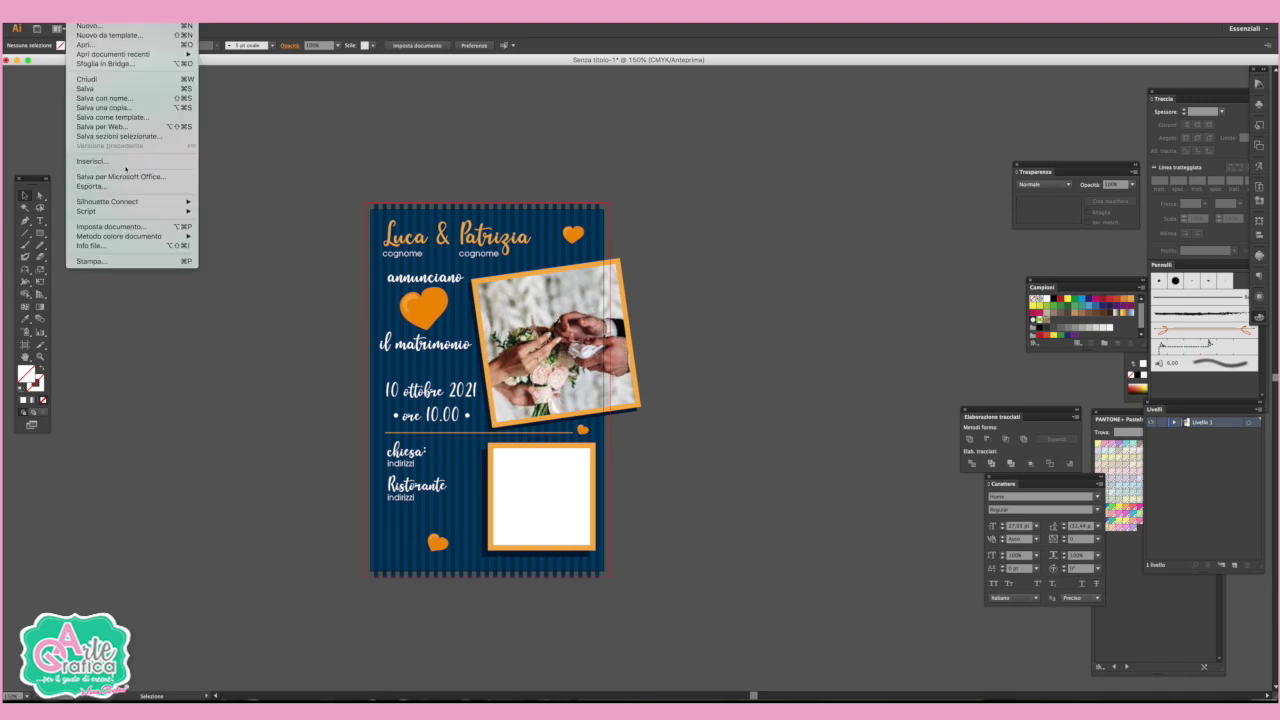
# Place the heart-hands wedding photo, shrinking it and moving it toward the lower frame
pyautogui.click(92, 161)
pyautogui.moveTo(875, 222); pyautogui.dragTo(775, 286)
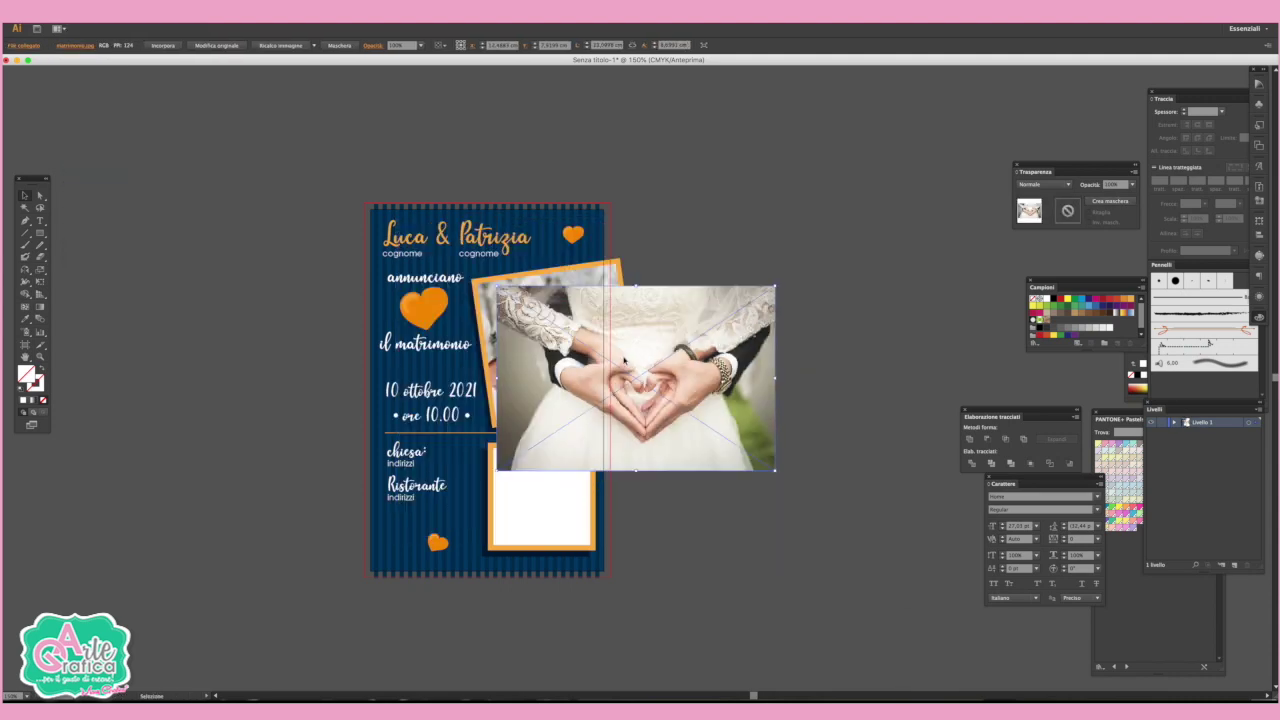
pyautogui.moveTo(624, 359); pyautogui.dragTo(688, 458)
# Ungroup the lower frame and bring its white square one step forward
pyautogui.click(541, 500)
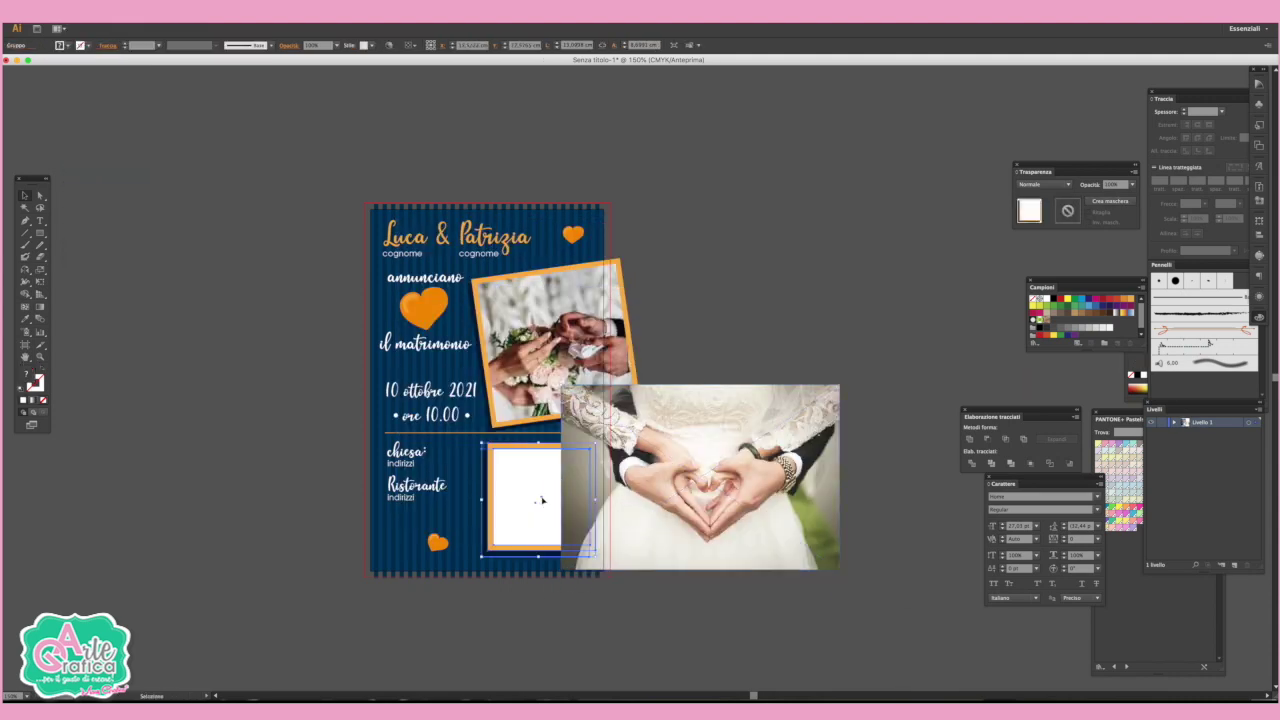
pyautogui.rightClick(540, 463)
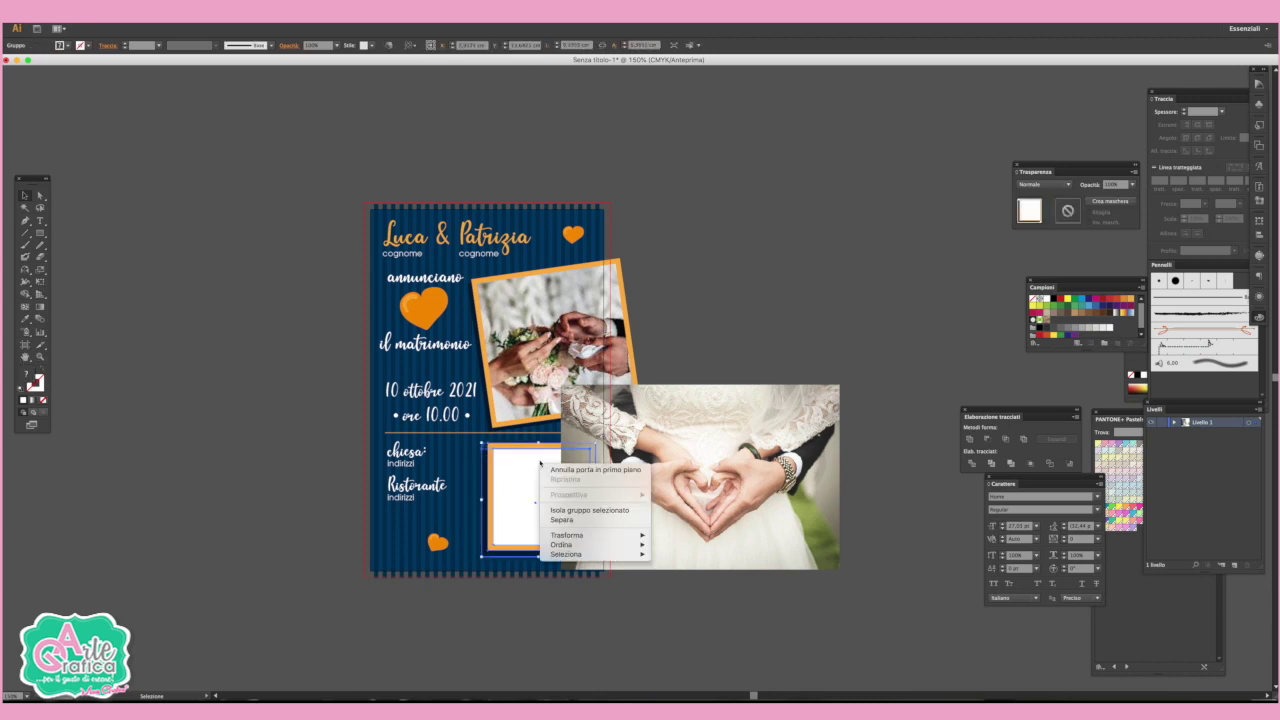
pyautogui.click(573, 520)
pyautogui.click(540, 505)
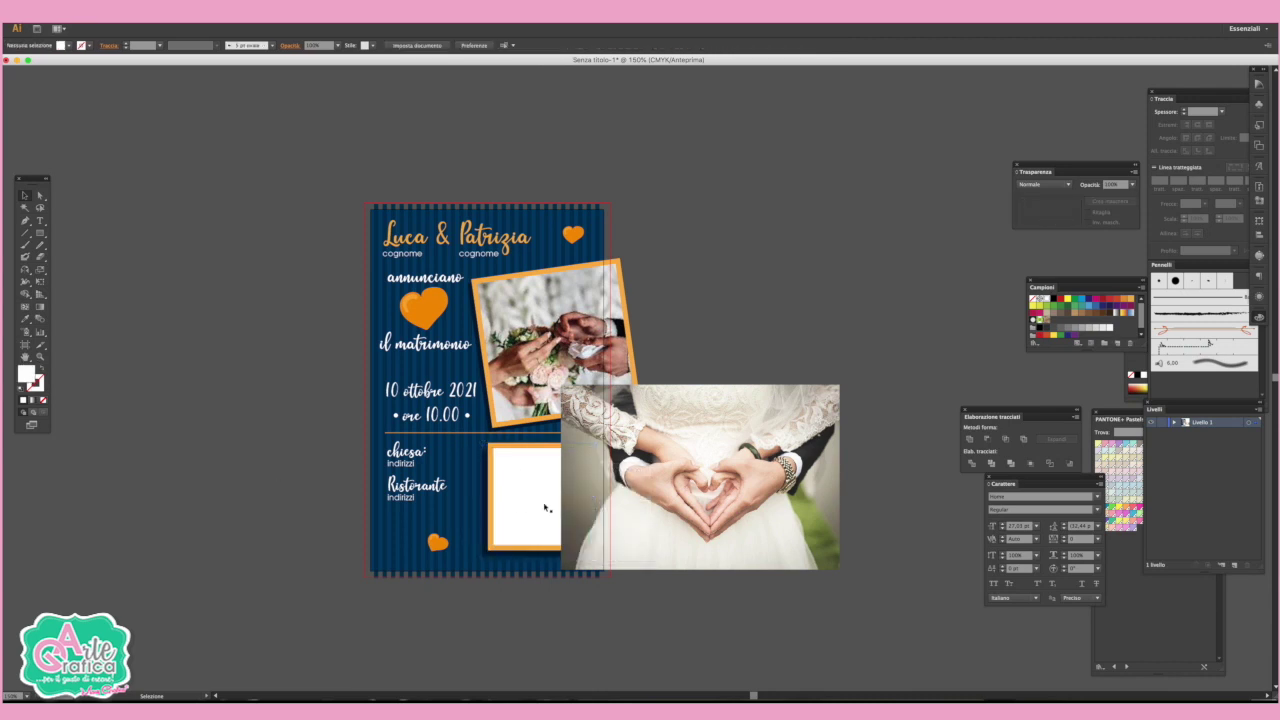
pyautogui.click(145, 11)
pyautogui.moveTo(145, 35)
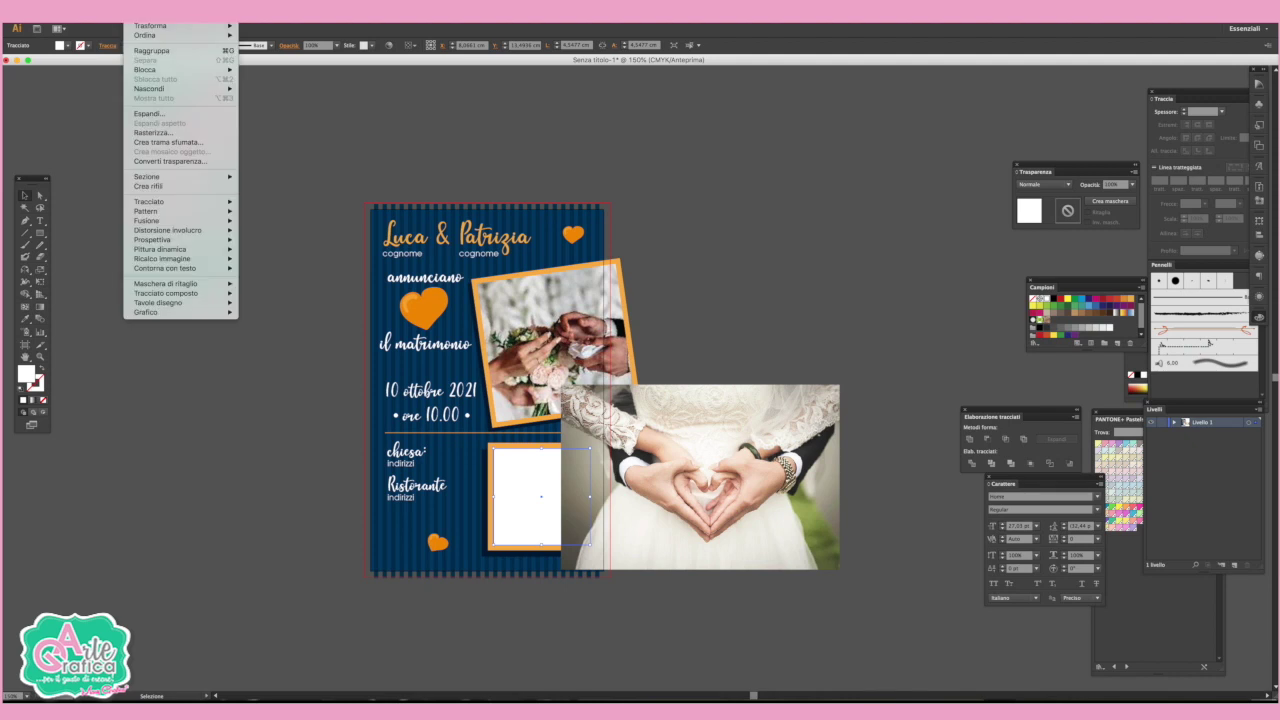
pyautogui.click(267, 45)
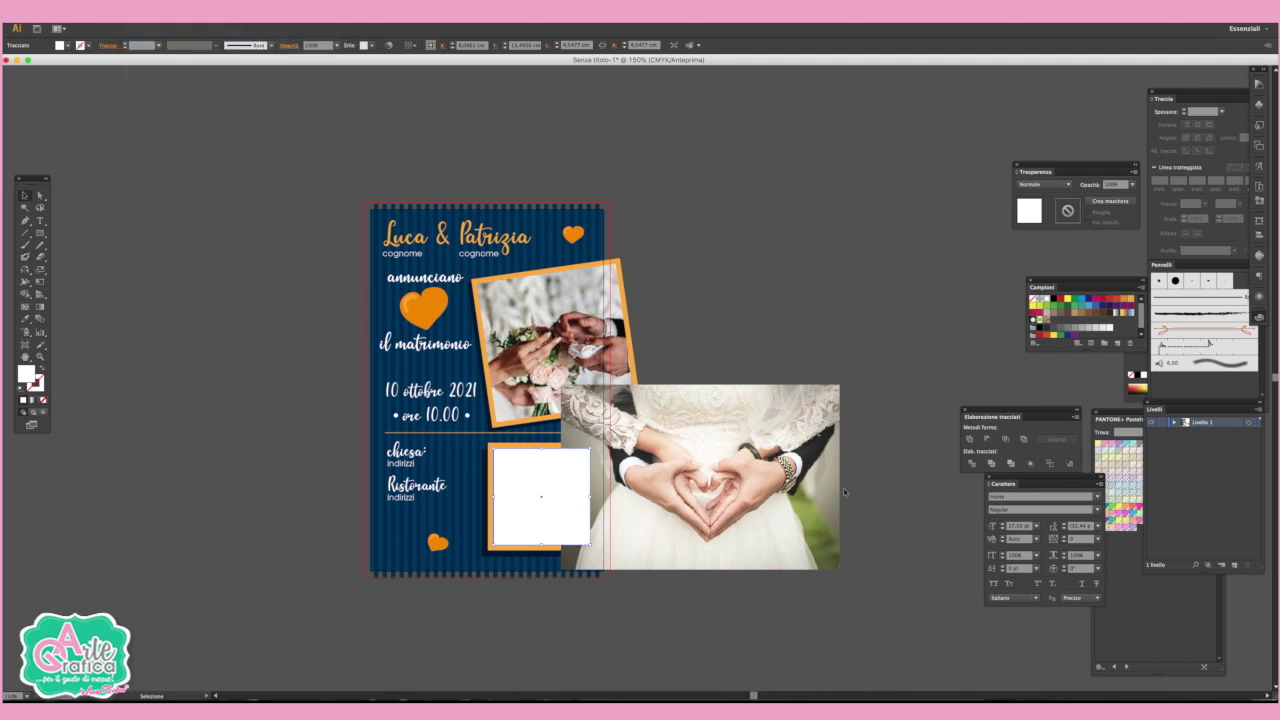
# Move and shrink the heart-hands photo over the lower white square
pyautogui.click(830, 490)
pyautogui.moveTo(769, 486); pyautogui.dragTo(613, 500)
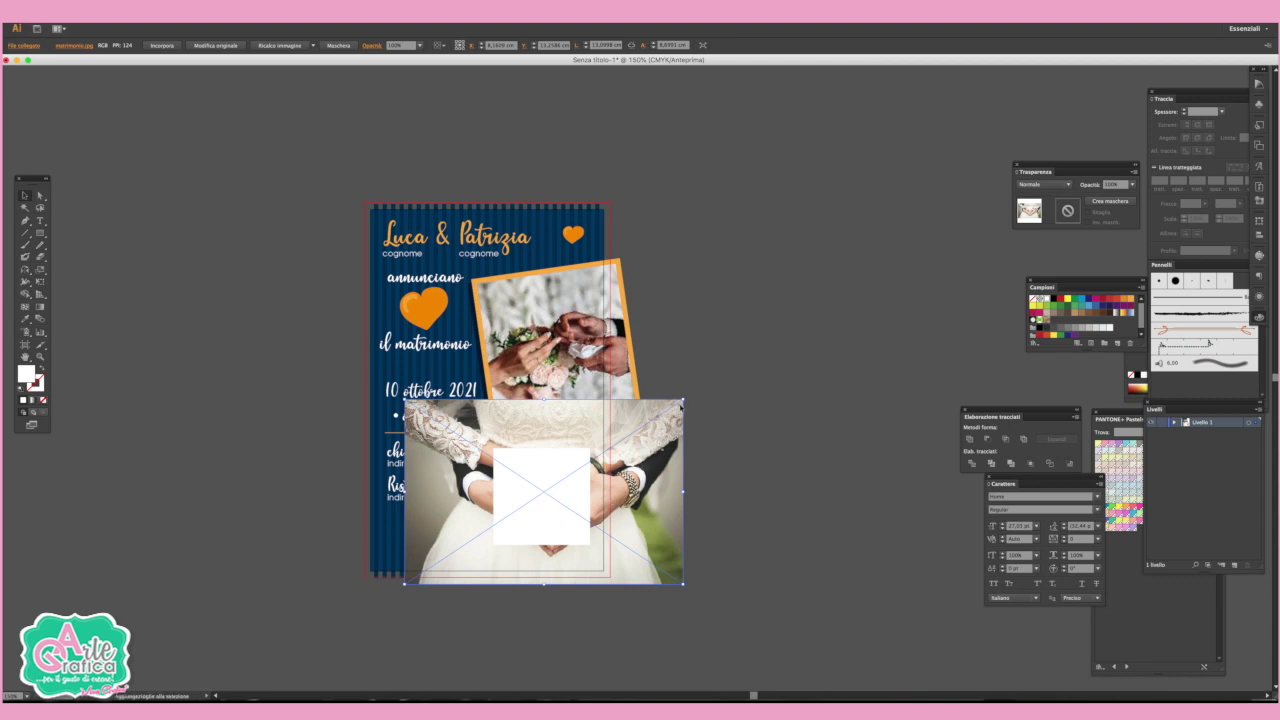
pyautogui.click(686, 408)
pyautogui.moveTo(684, 399); pyautogui.dragTo(627, 437)
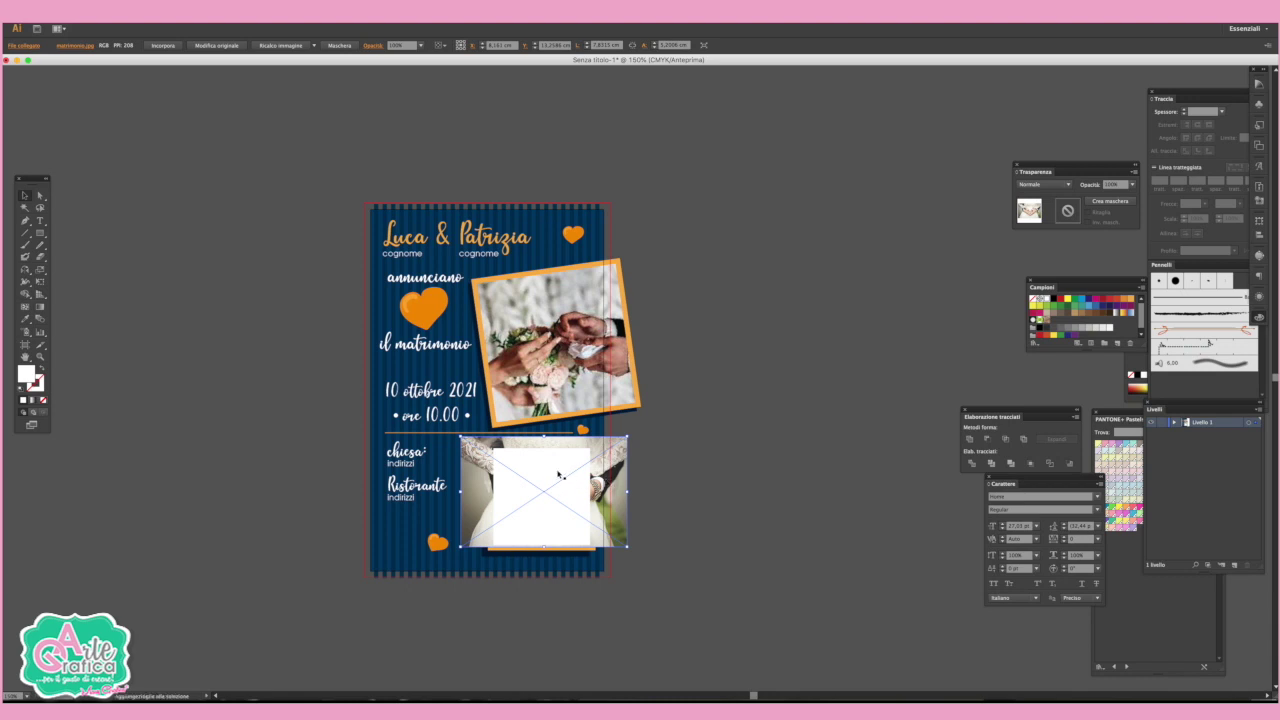
# Clip the heart-hands photo inside the lower white square
pyautogui.keyDown('shift'); pyautogui.click(558, 472); pyautogui.keyUp('shift')
pyautogui.rightClick(558, 472)
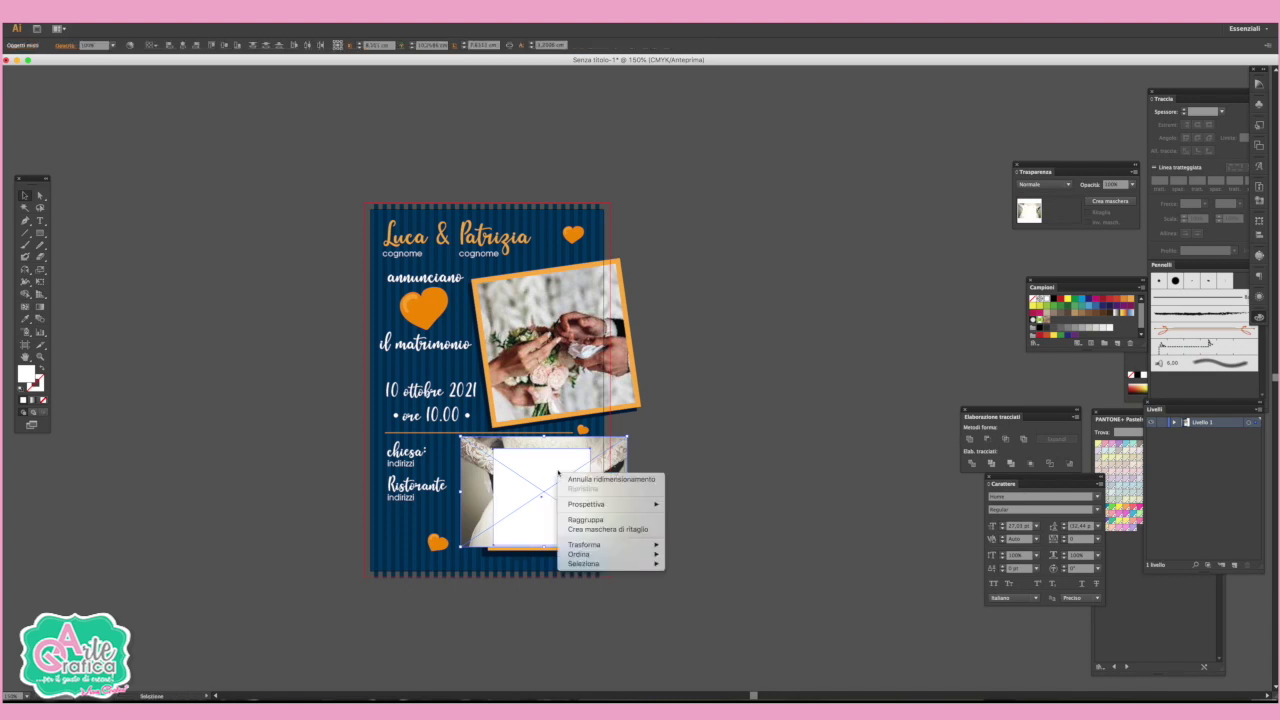
pyautogui.click(600, 530)
pyautogui.click(728, 497)
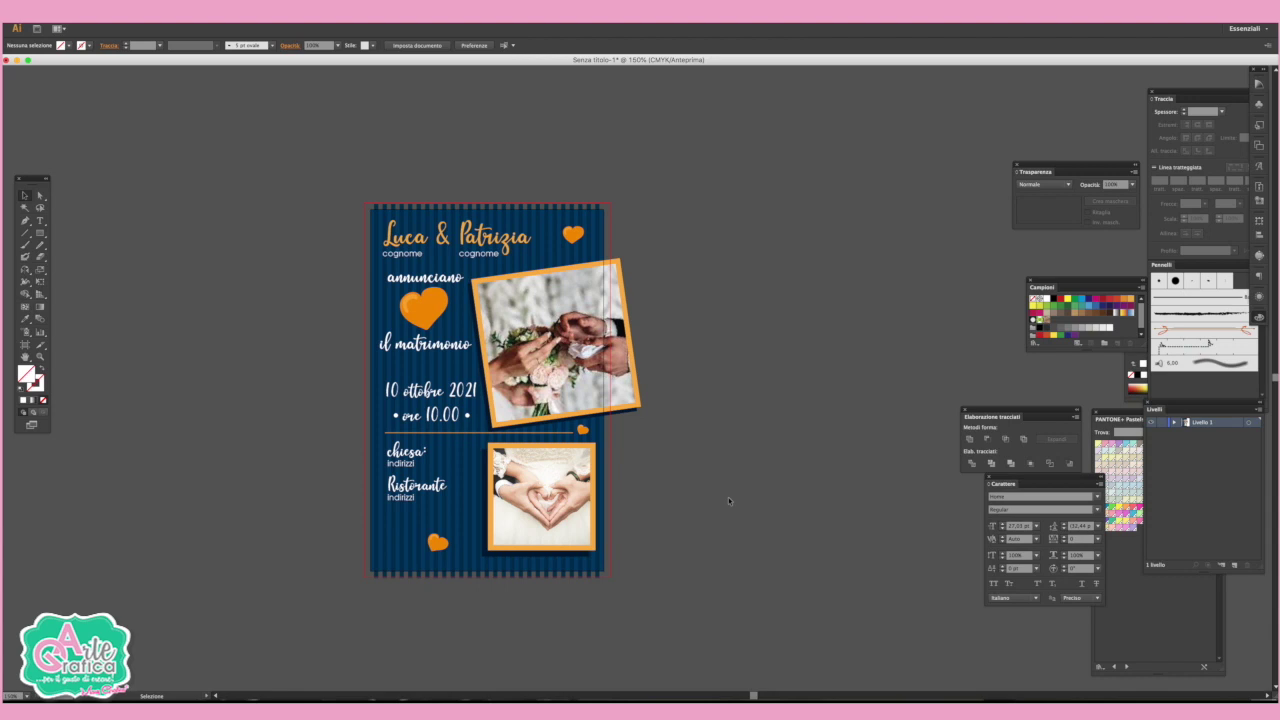
pyautogui.click(372, 572)
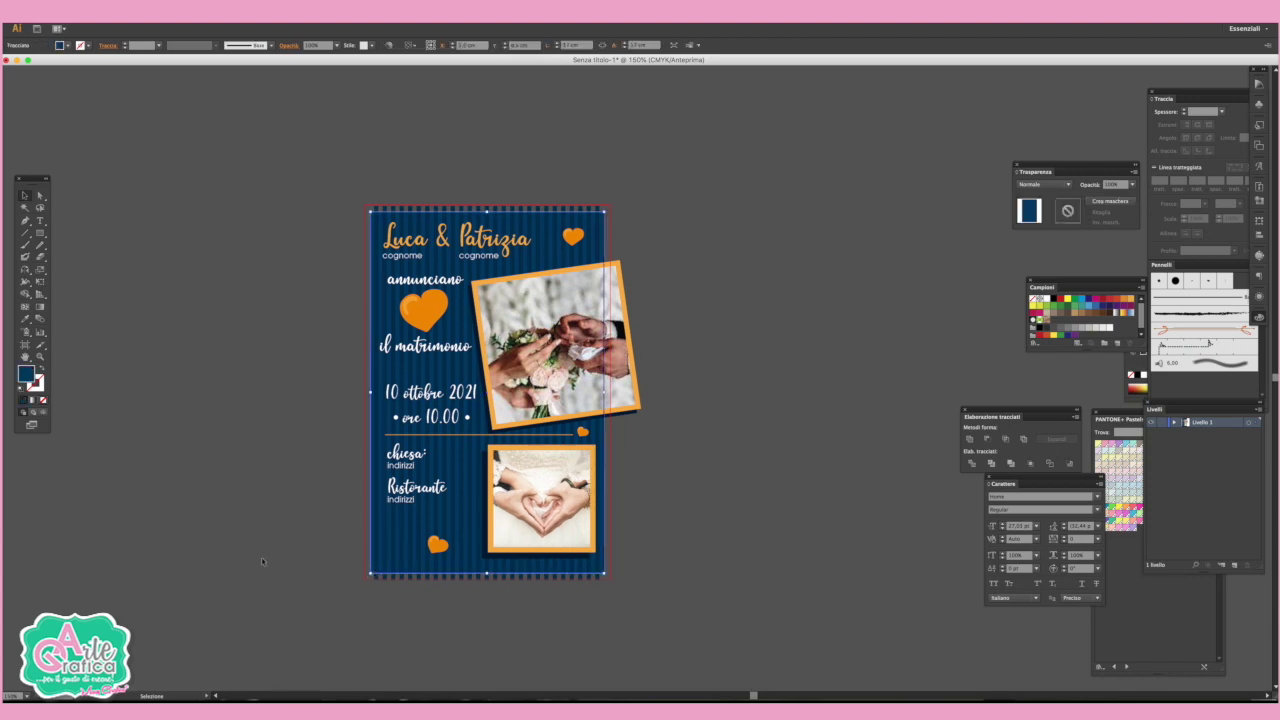
# Save the invitation as Senza titolo-1.ai, then as the Adobe PDF Senza titolo-1.pdf
pyautogui.click(78, 12)
pyautogui.click(110, 81)
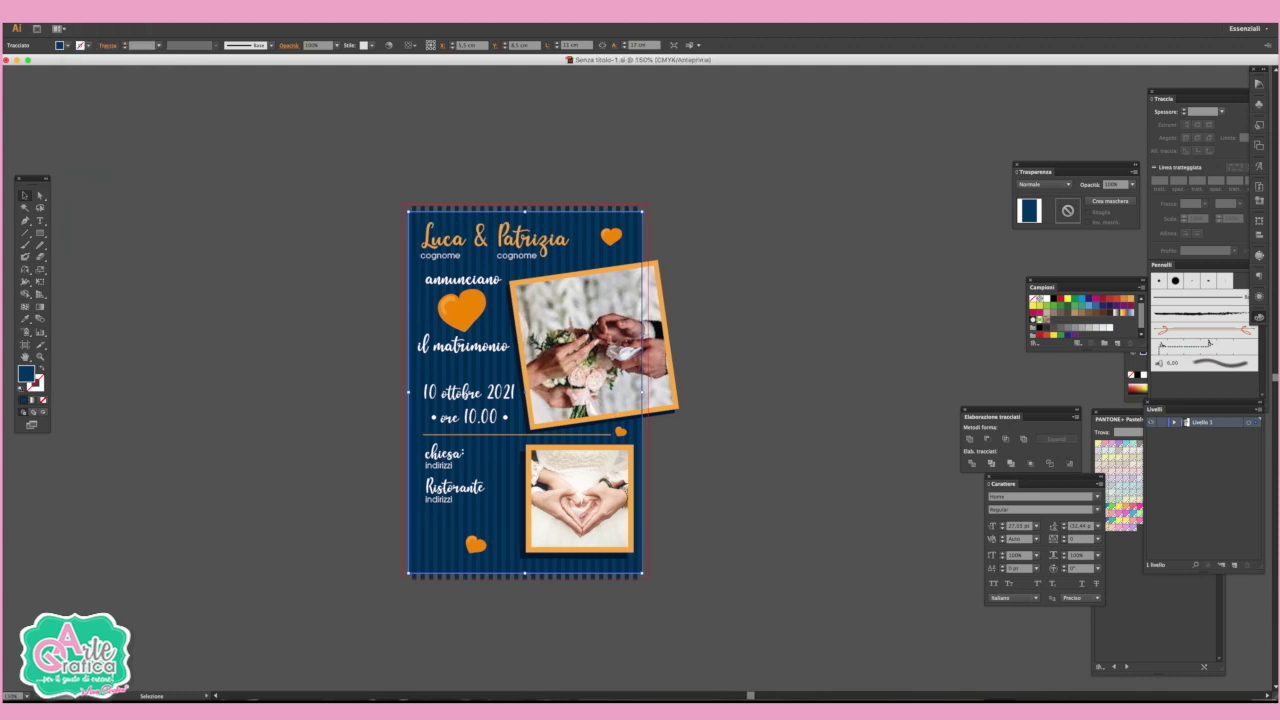
pyautogui.click(78, 12)
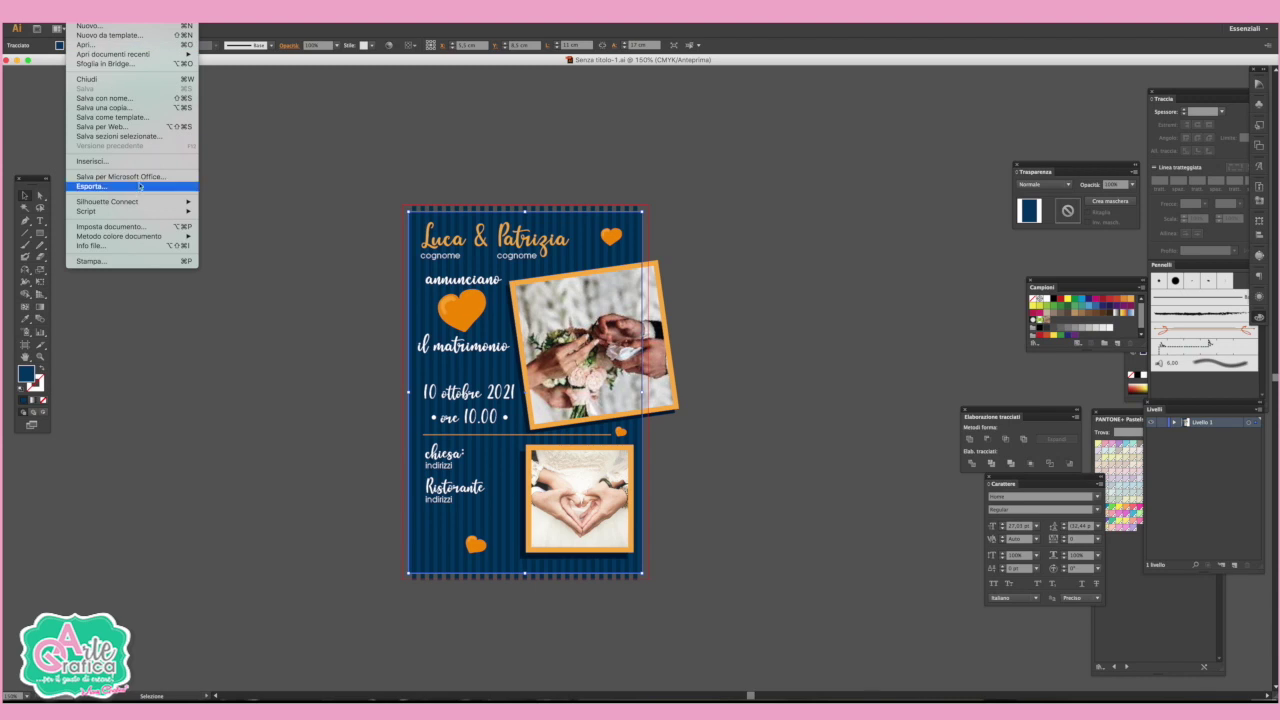
pyautogui.click(127, 98)
pyautogui.click(786, 677)
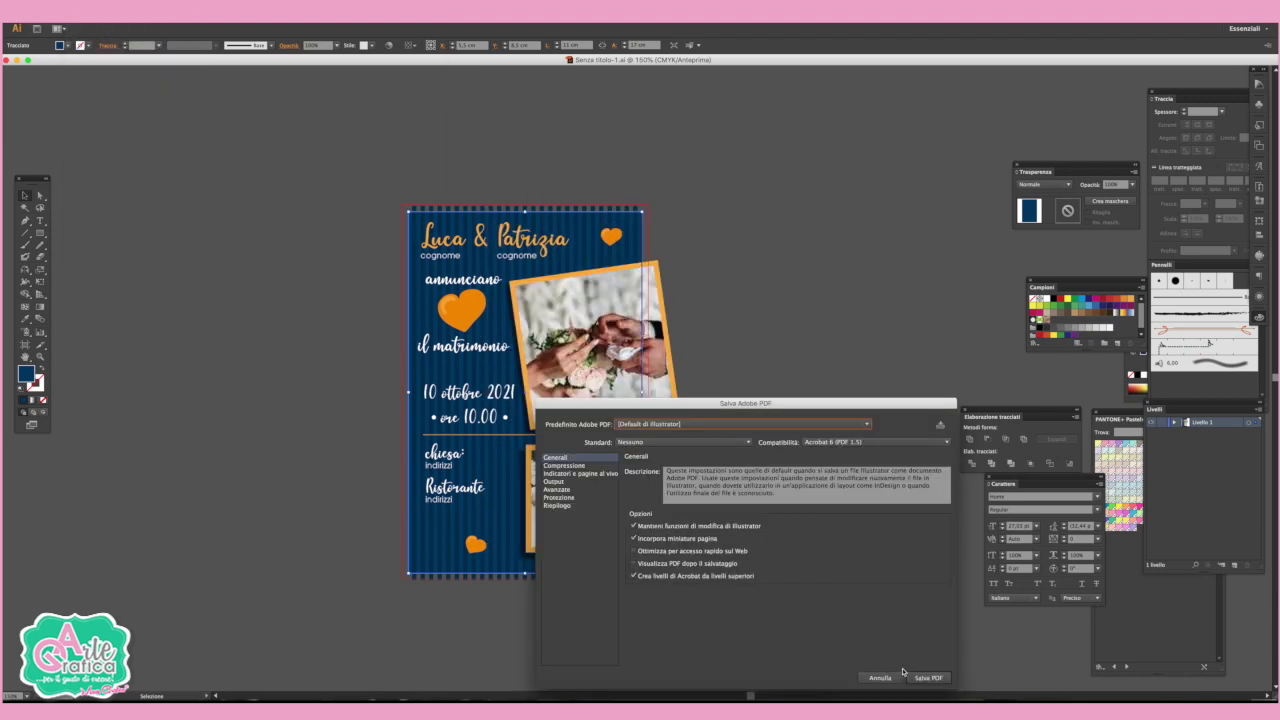
pyautogui.click(933, 678)
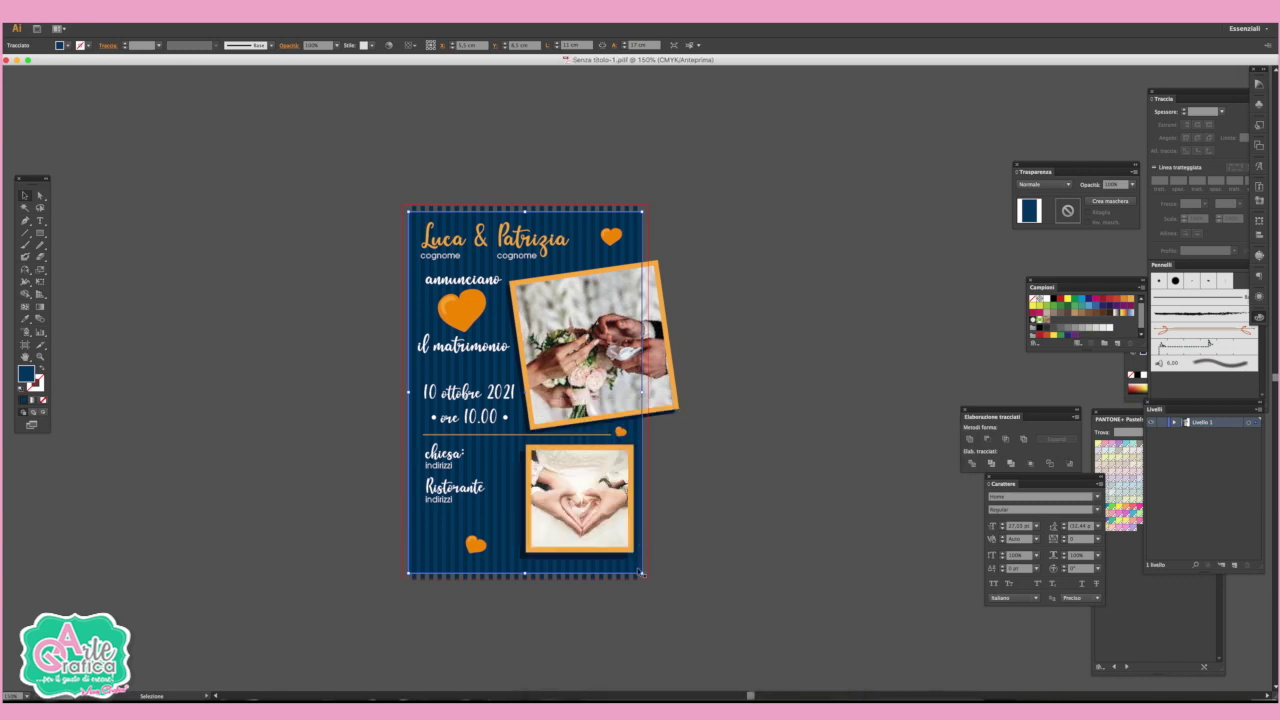
pyautogui.moveTo(640, 573); pyautogui.dragTo(649, 580)
# Select all artwork and convert the names, date and venue text to outlines
pyautogui.moveTo(408, 211); pyautogui.dragTo(401, 205)
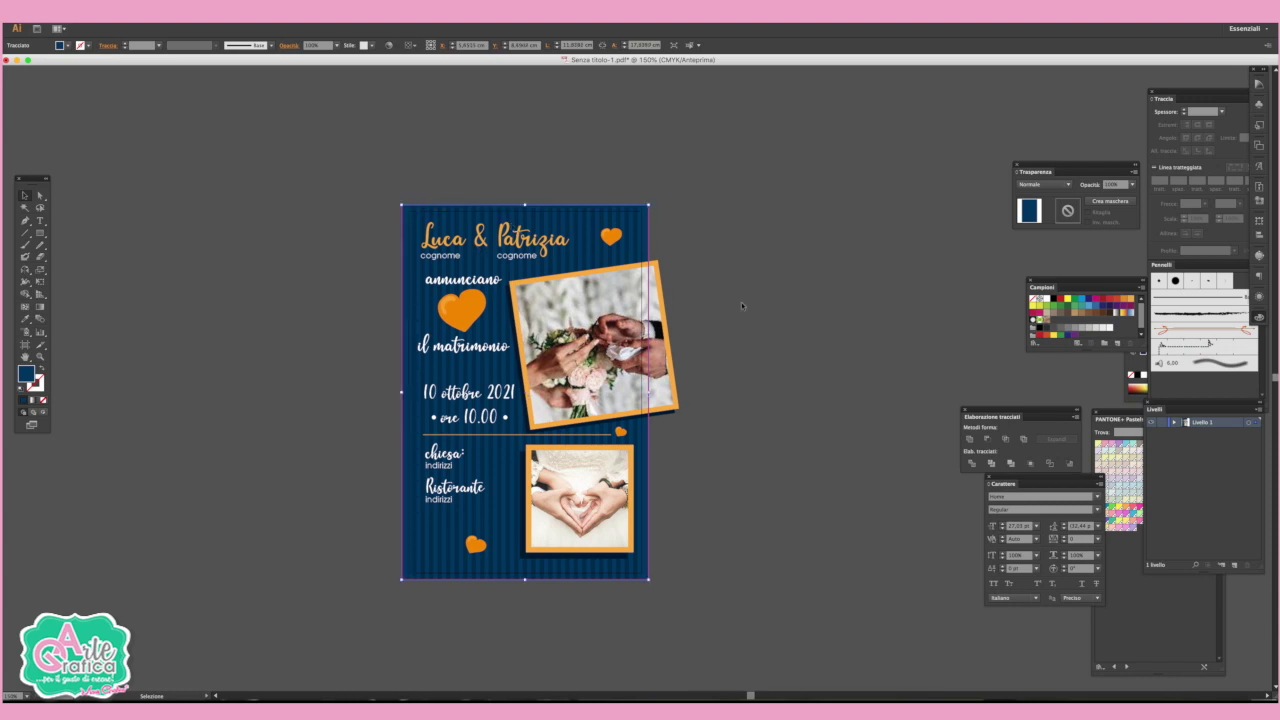
pyautogui.click(721, 417)
pyautogui.moveTo(363, 162); pyautogui.dragTo(730, 572)
pyautogui.click(172, 11)
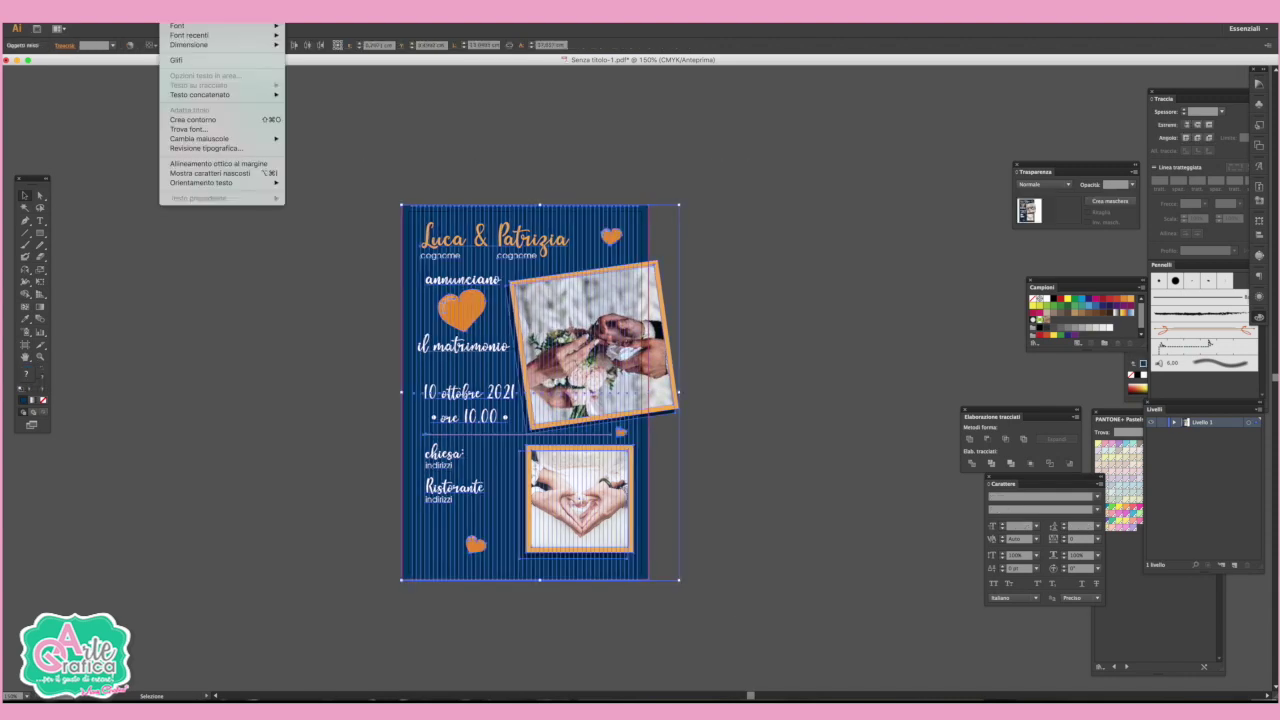
pyautogui.click(192, 119)
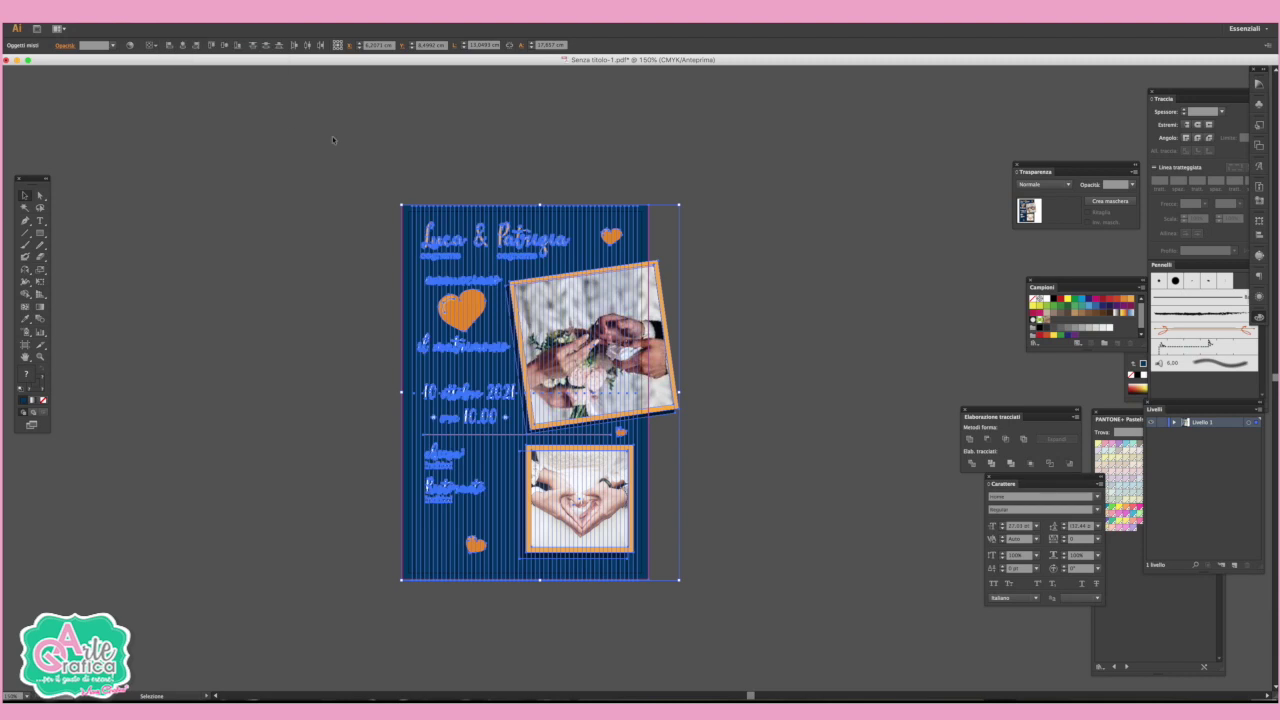
pyautogui.click(483, 199)
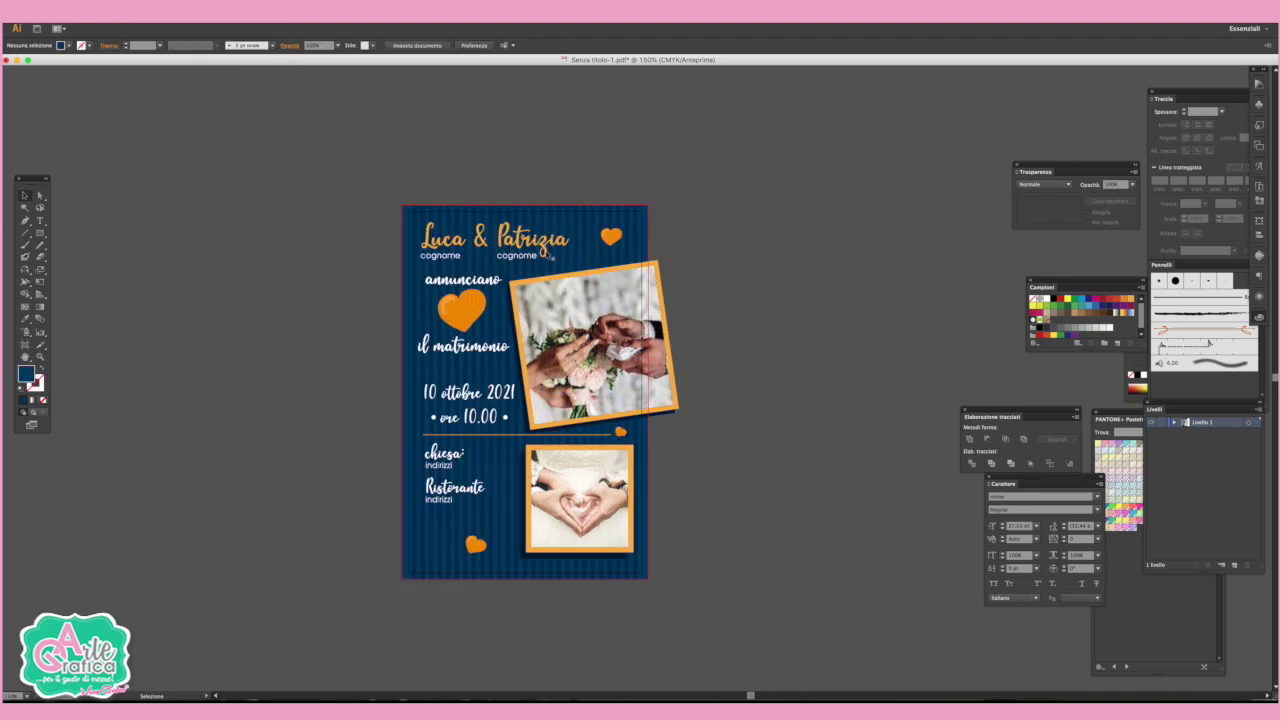